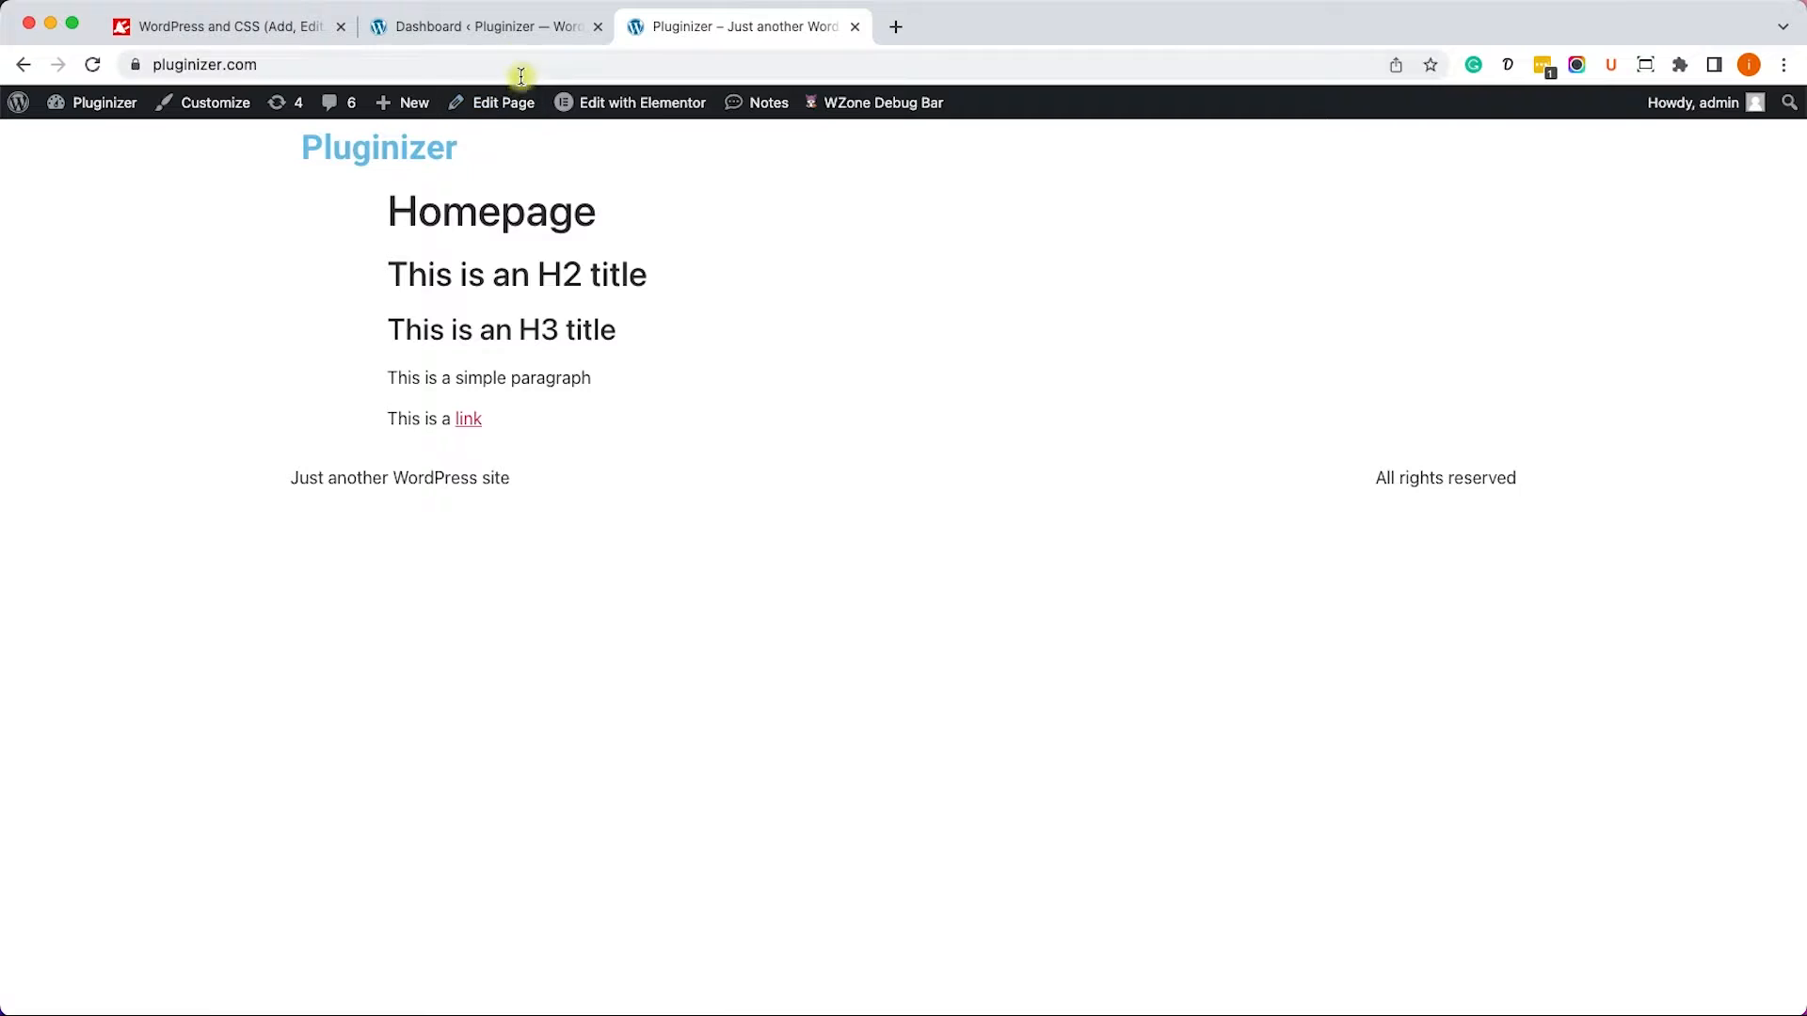
Open the Hello Elementor Child theme's style.css in the WordPress dashboard's Theme File Editor.
{"action": "left_click", "coordinate": [516, 28]}
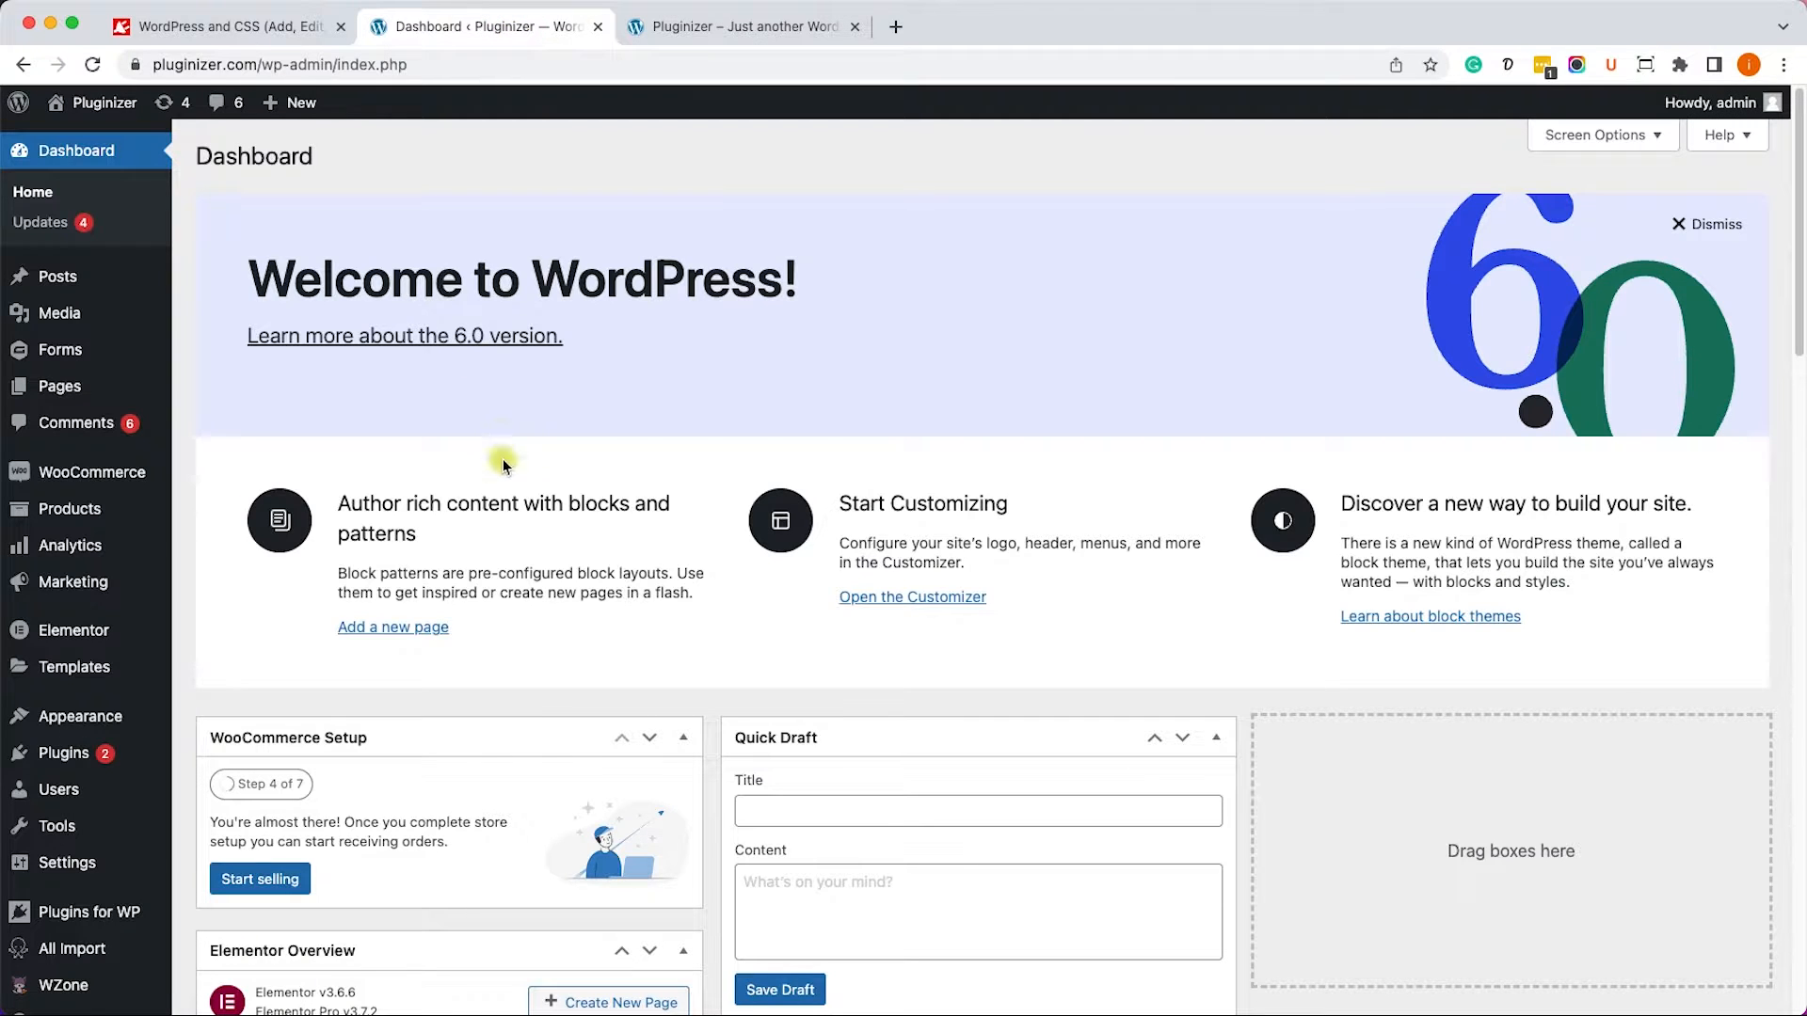
{"action": "mouse_move", "coordinate": [95, 718]}
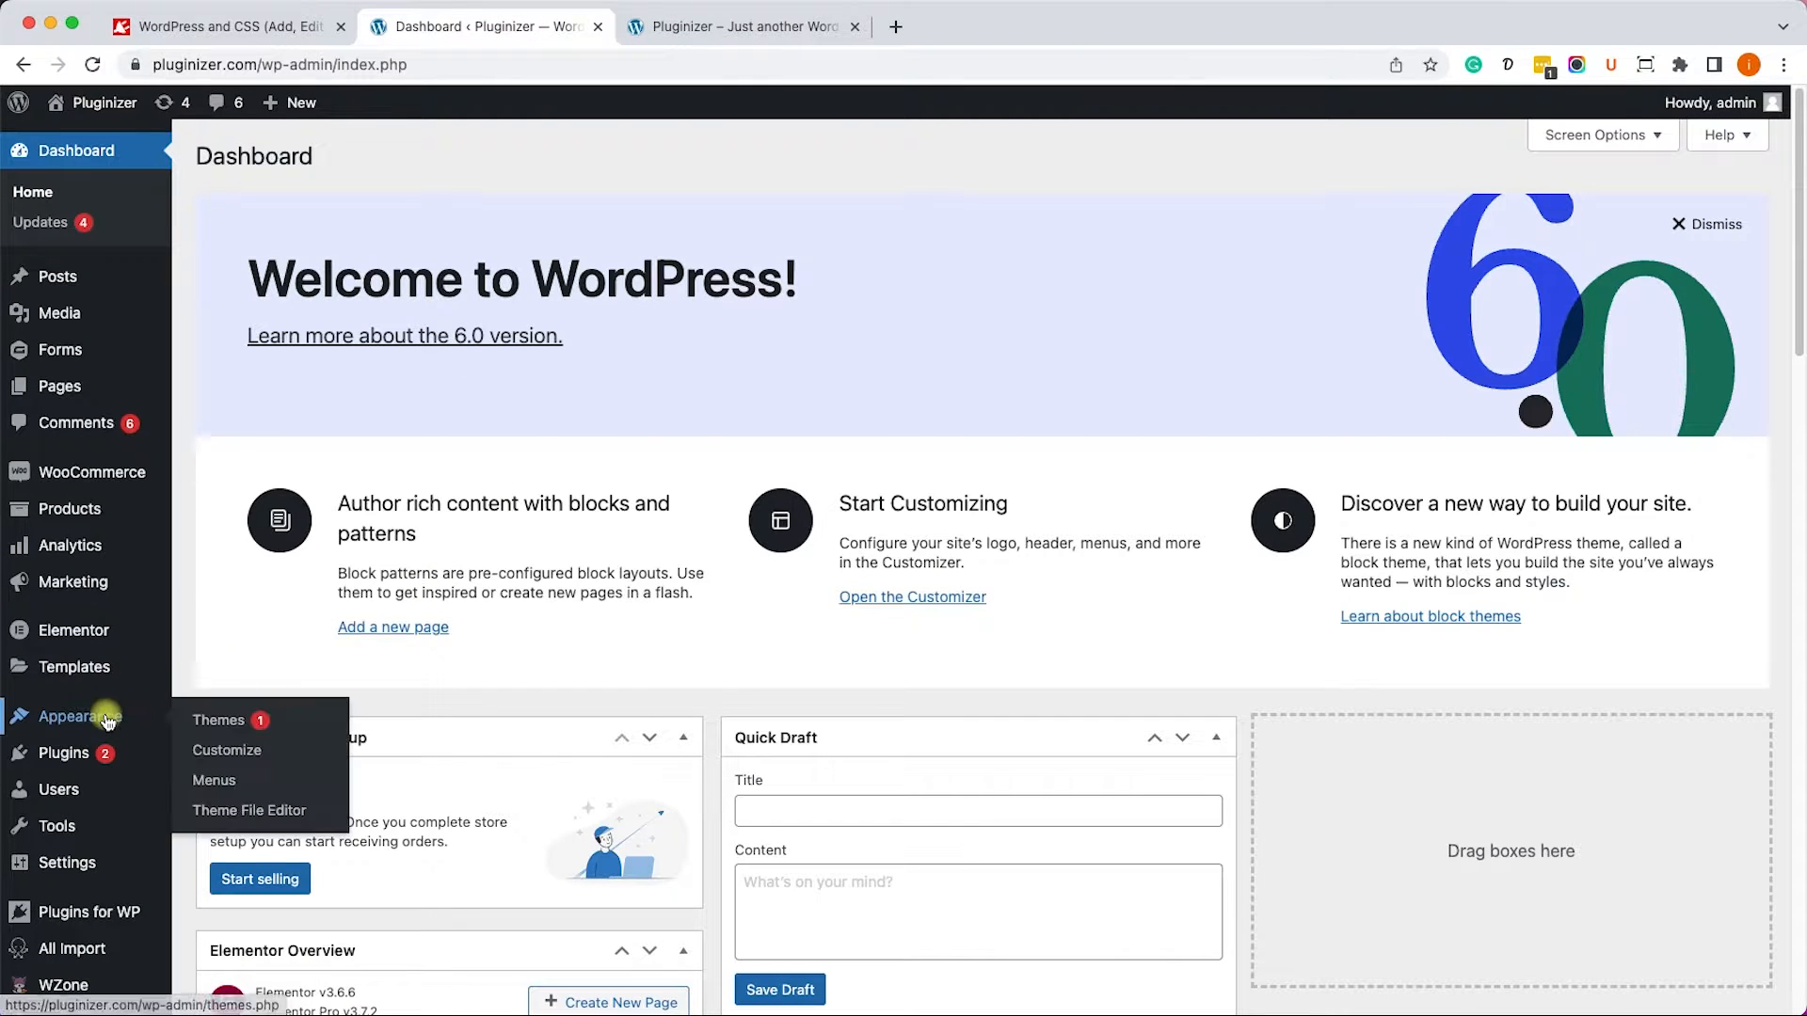
{"action": "left_click", "coordinate": [256, 813]}
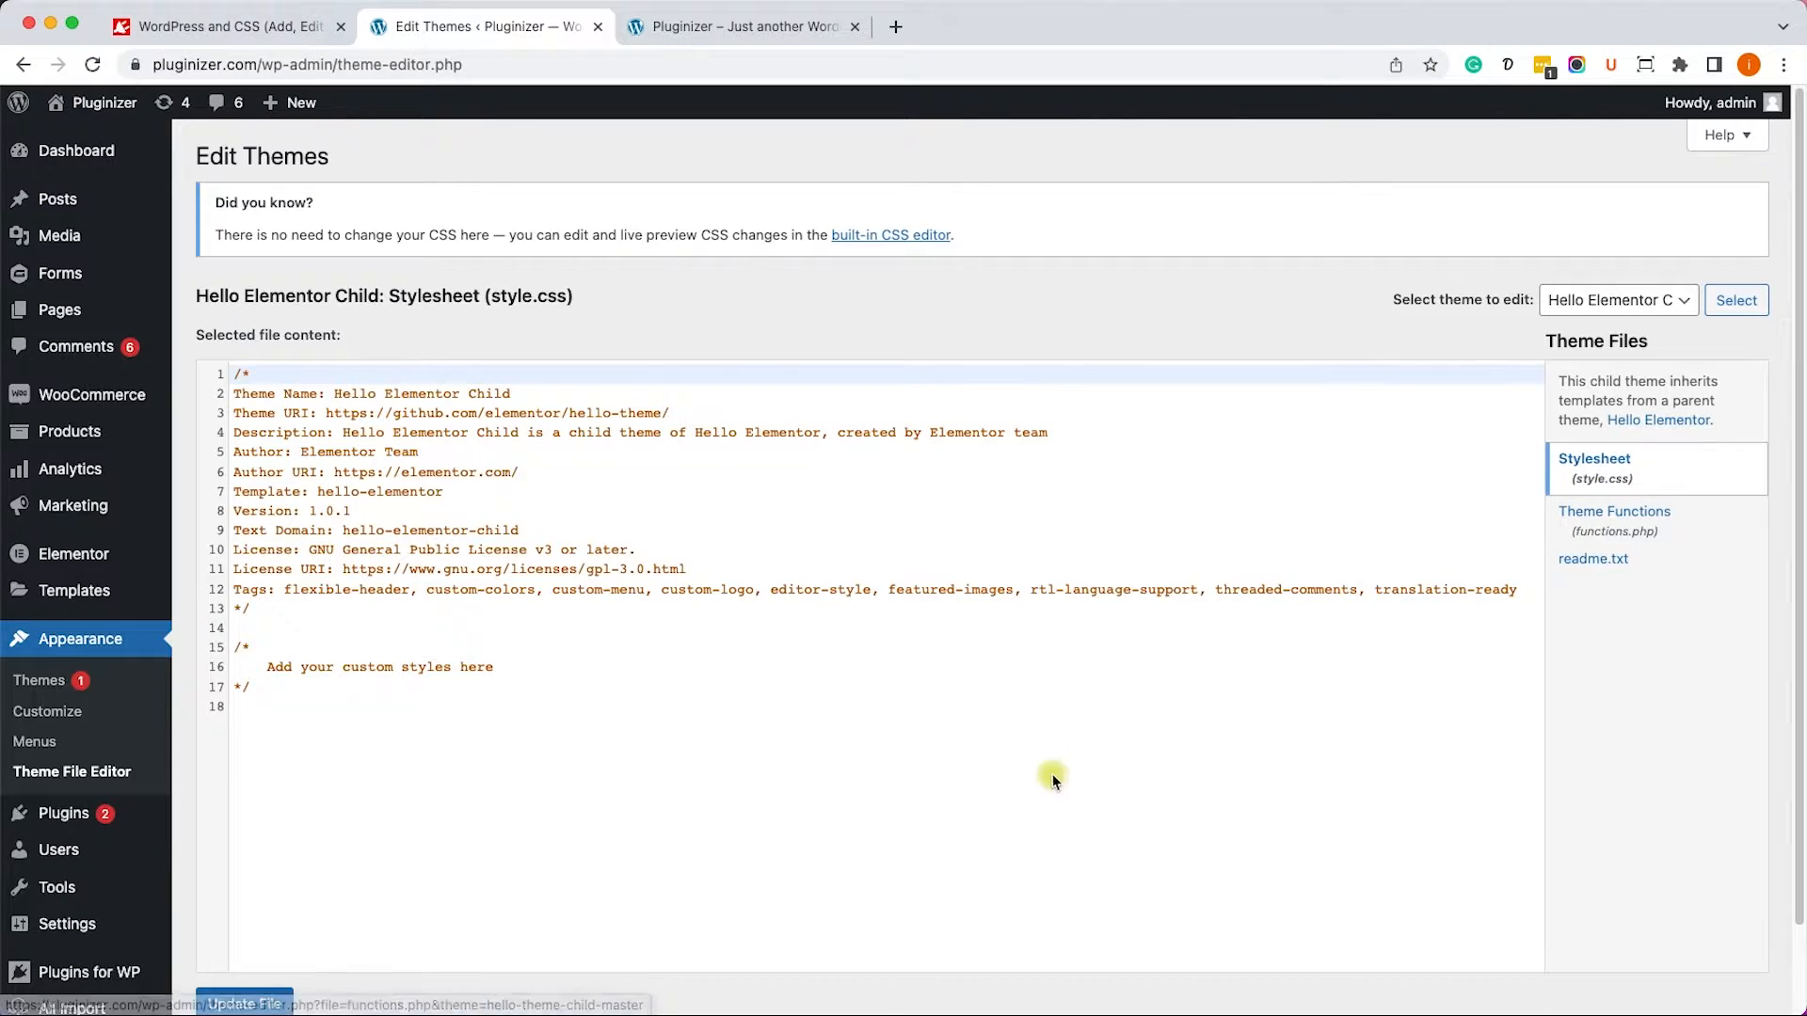
Add an h1 rule with background-color: yellow below the custom styles comment and save the stylesheet.
{"action": "left_click", "coordinate": [986, 802]}
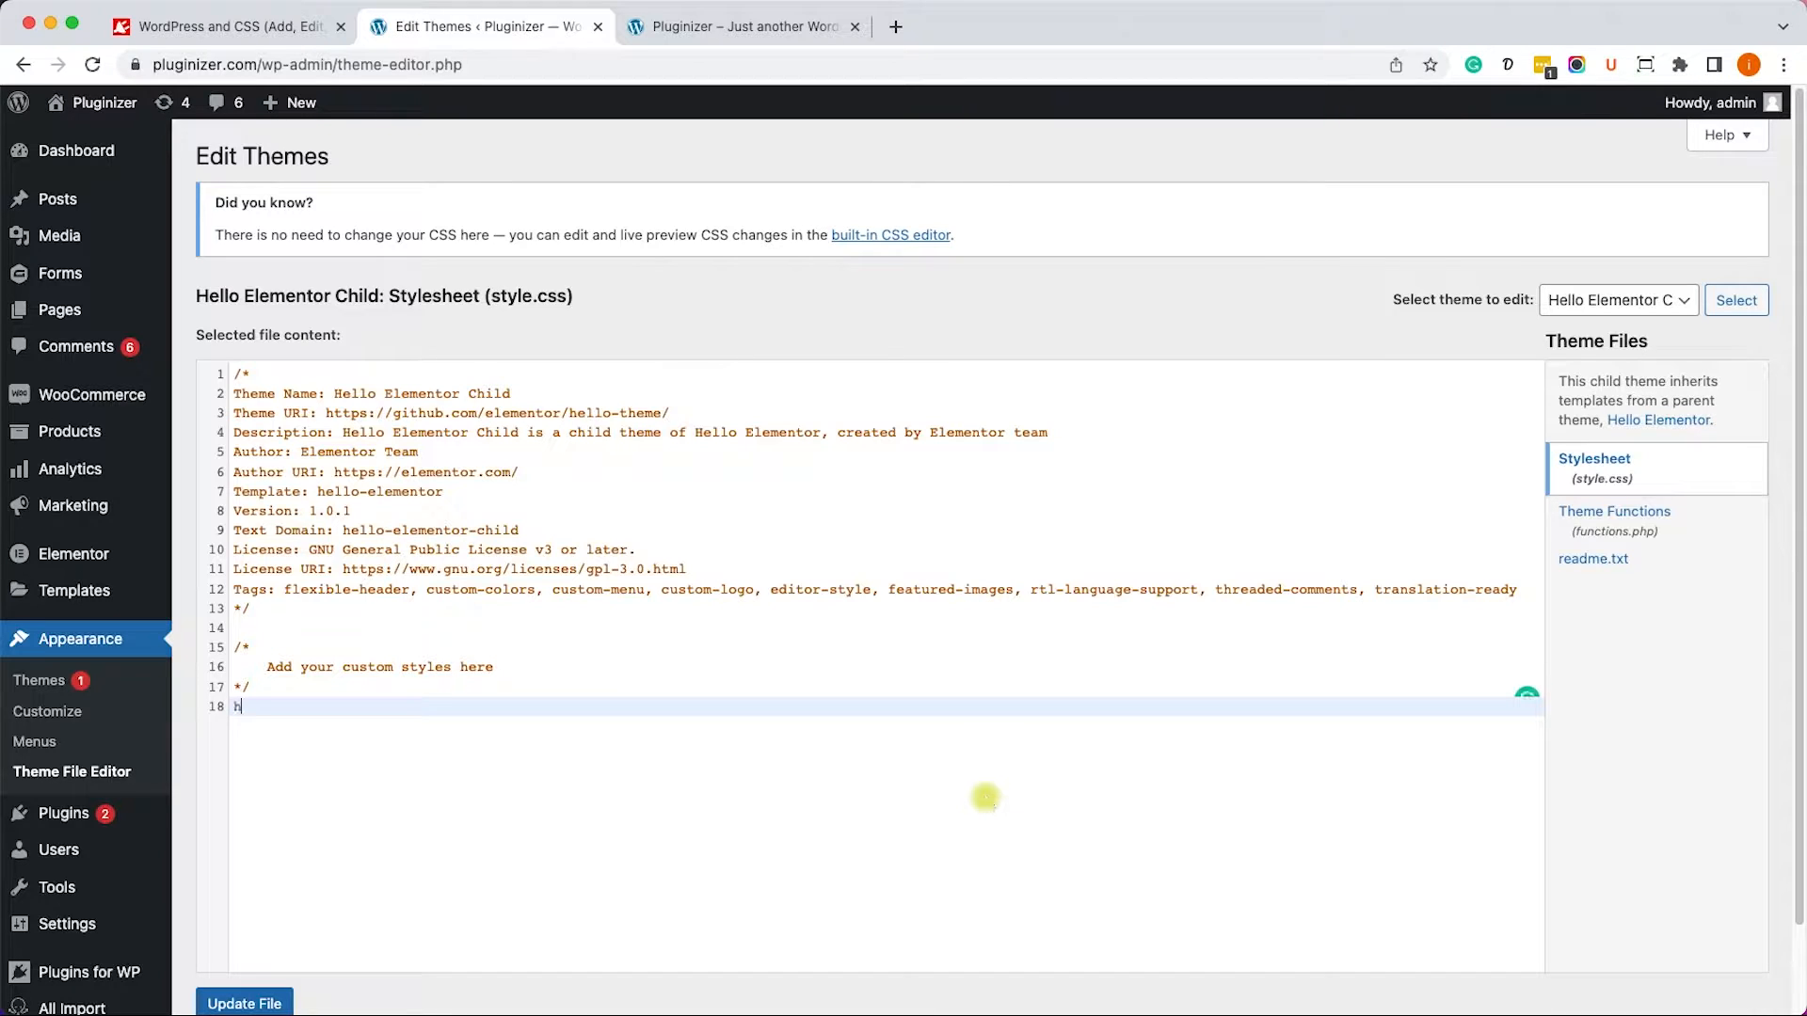
{"action": "type", "text": "h1 {"}
{"action": "key", "text": "Return"}
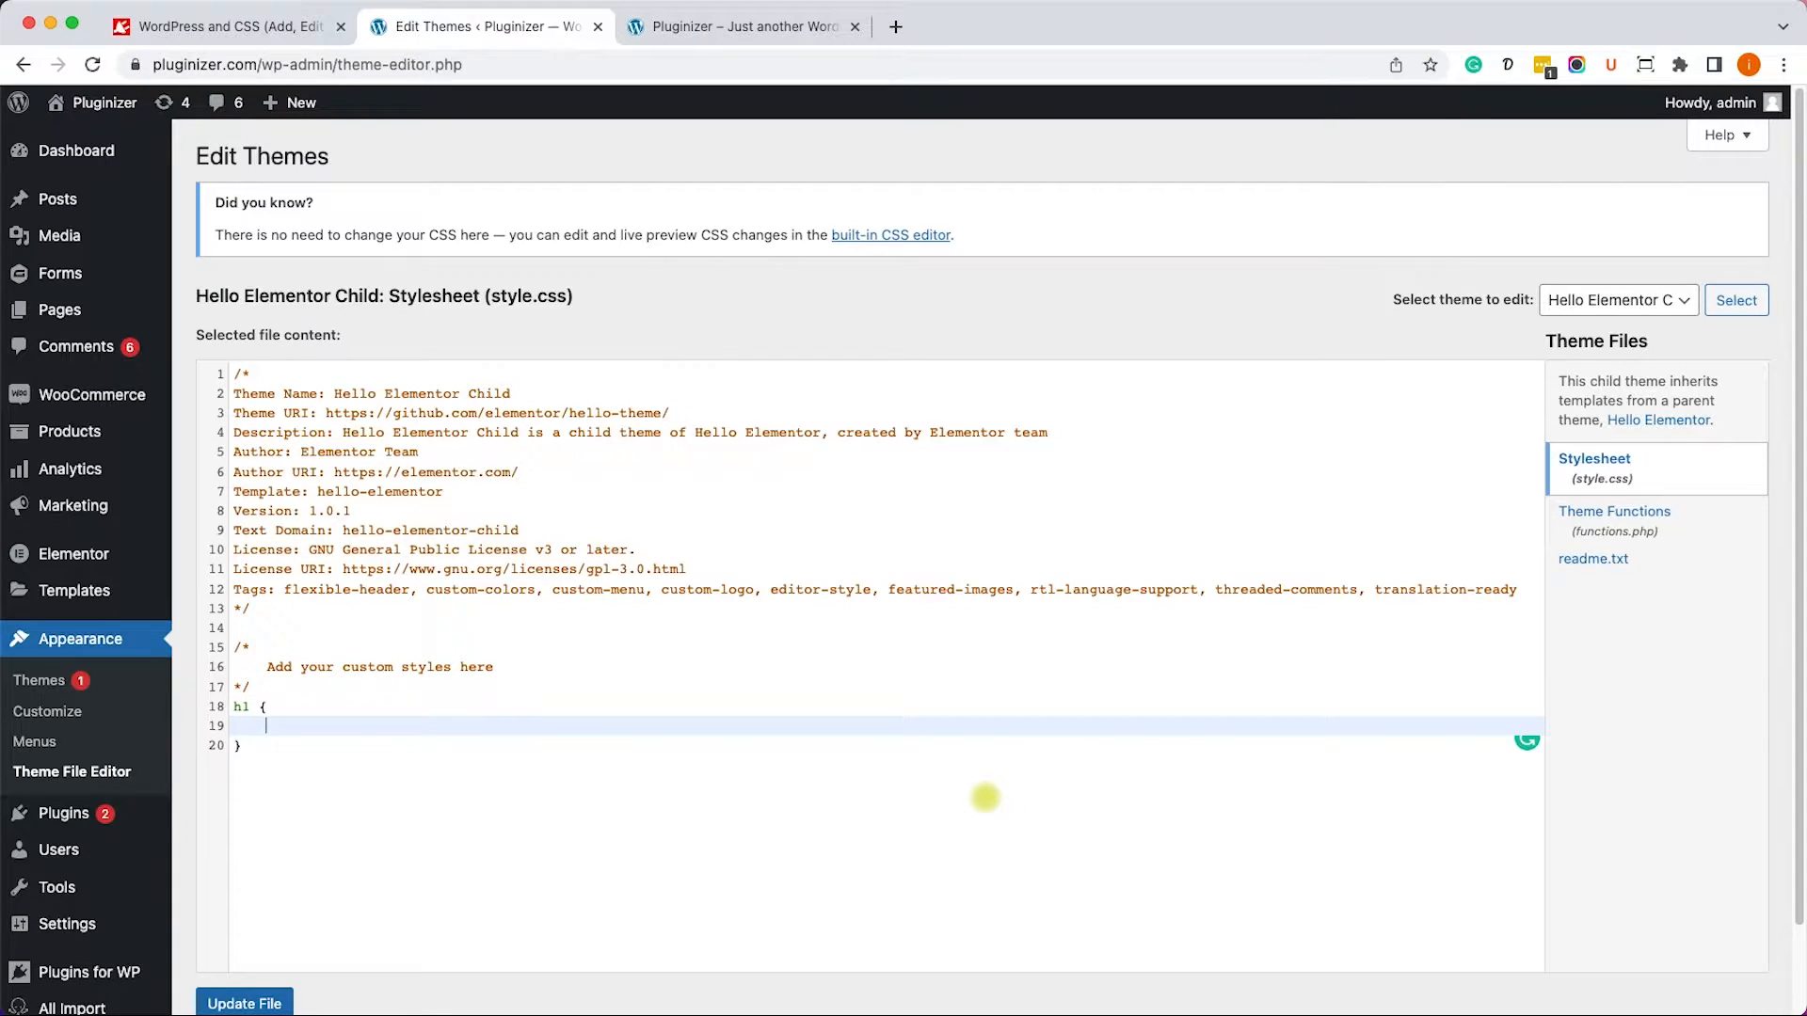
{"action": "type", "text": "back"}
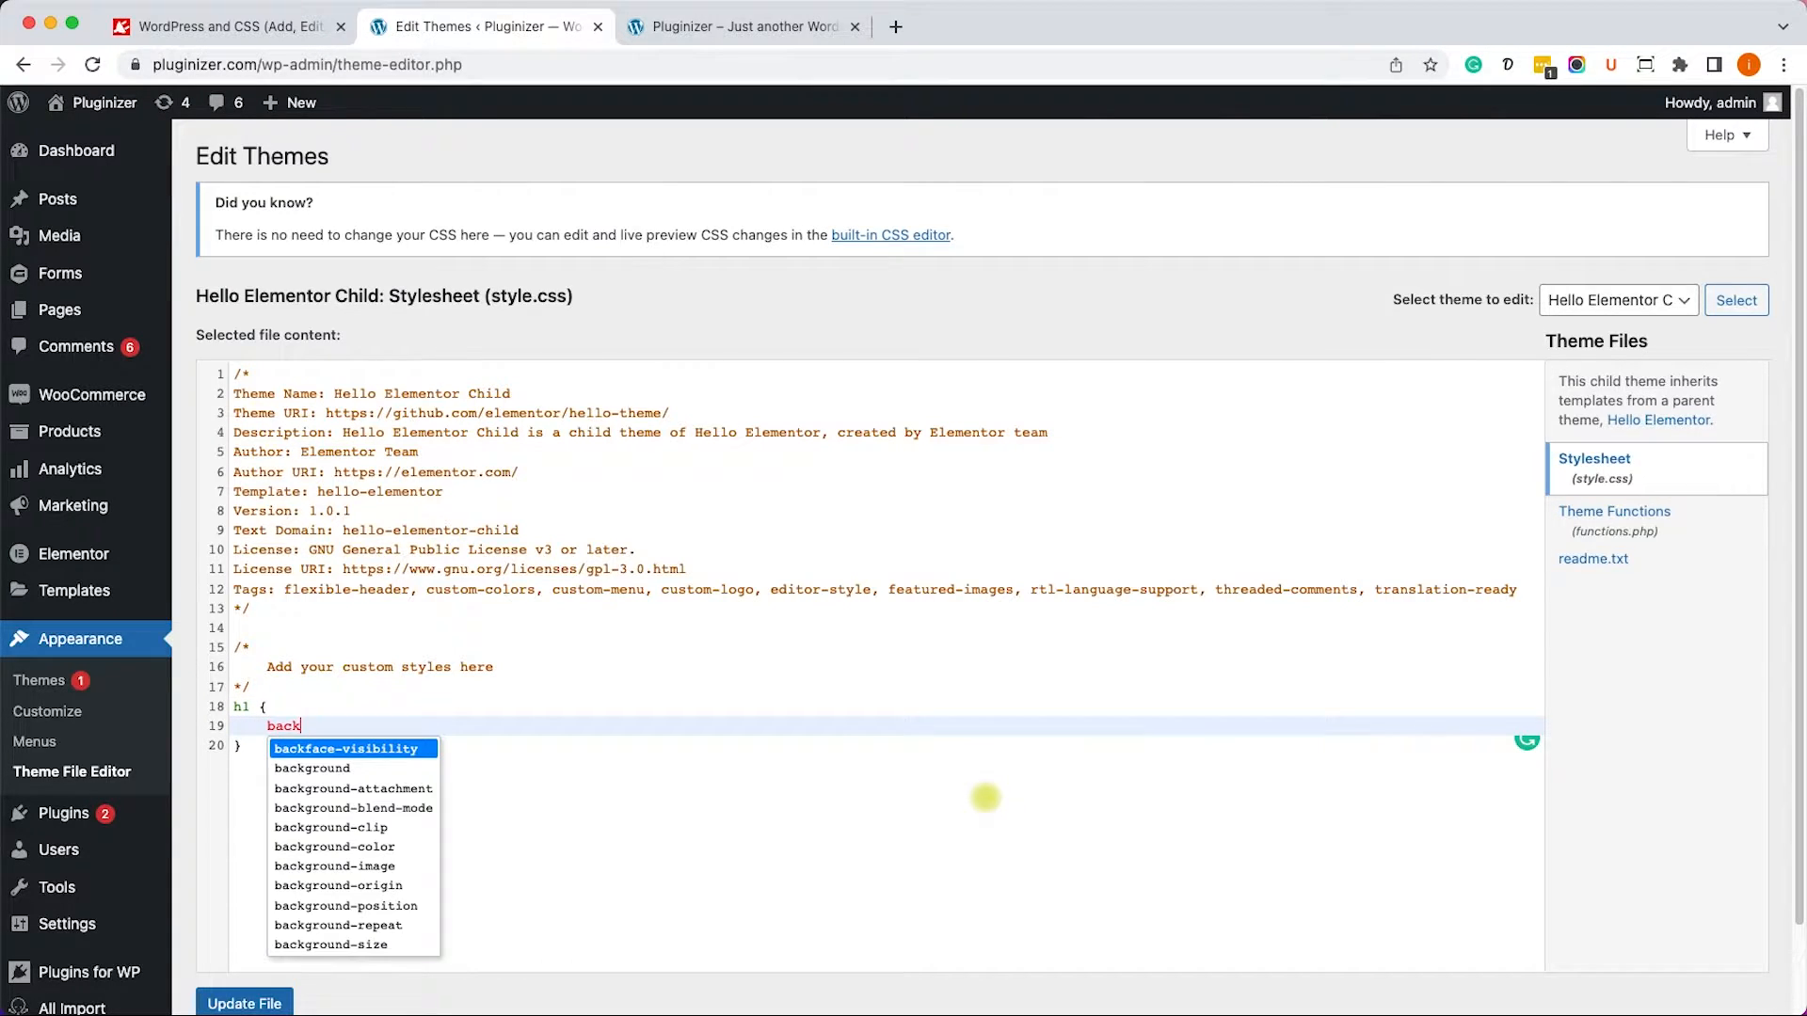
{"action": "key", "text": "Down"}
{"action": "key", "text": "Down"}
{"action": "key", "text": "Down"}
{"action": "key", "text": "Down"}
{"action": "key", "text": "Down"}
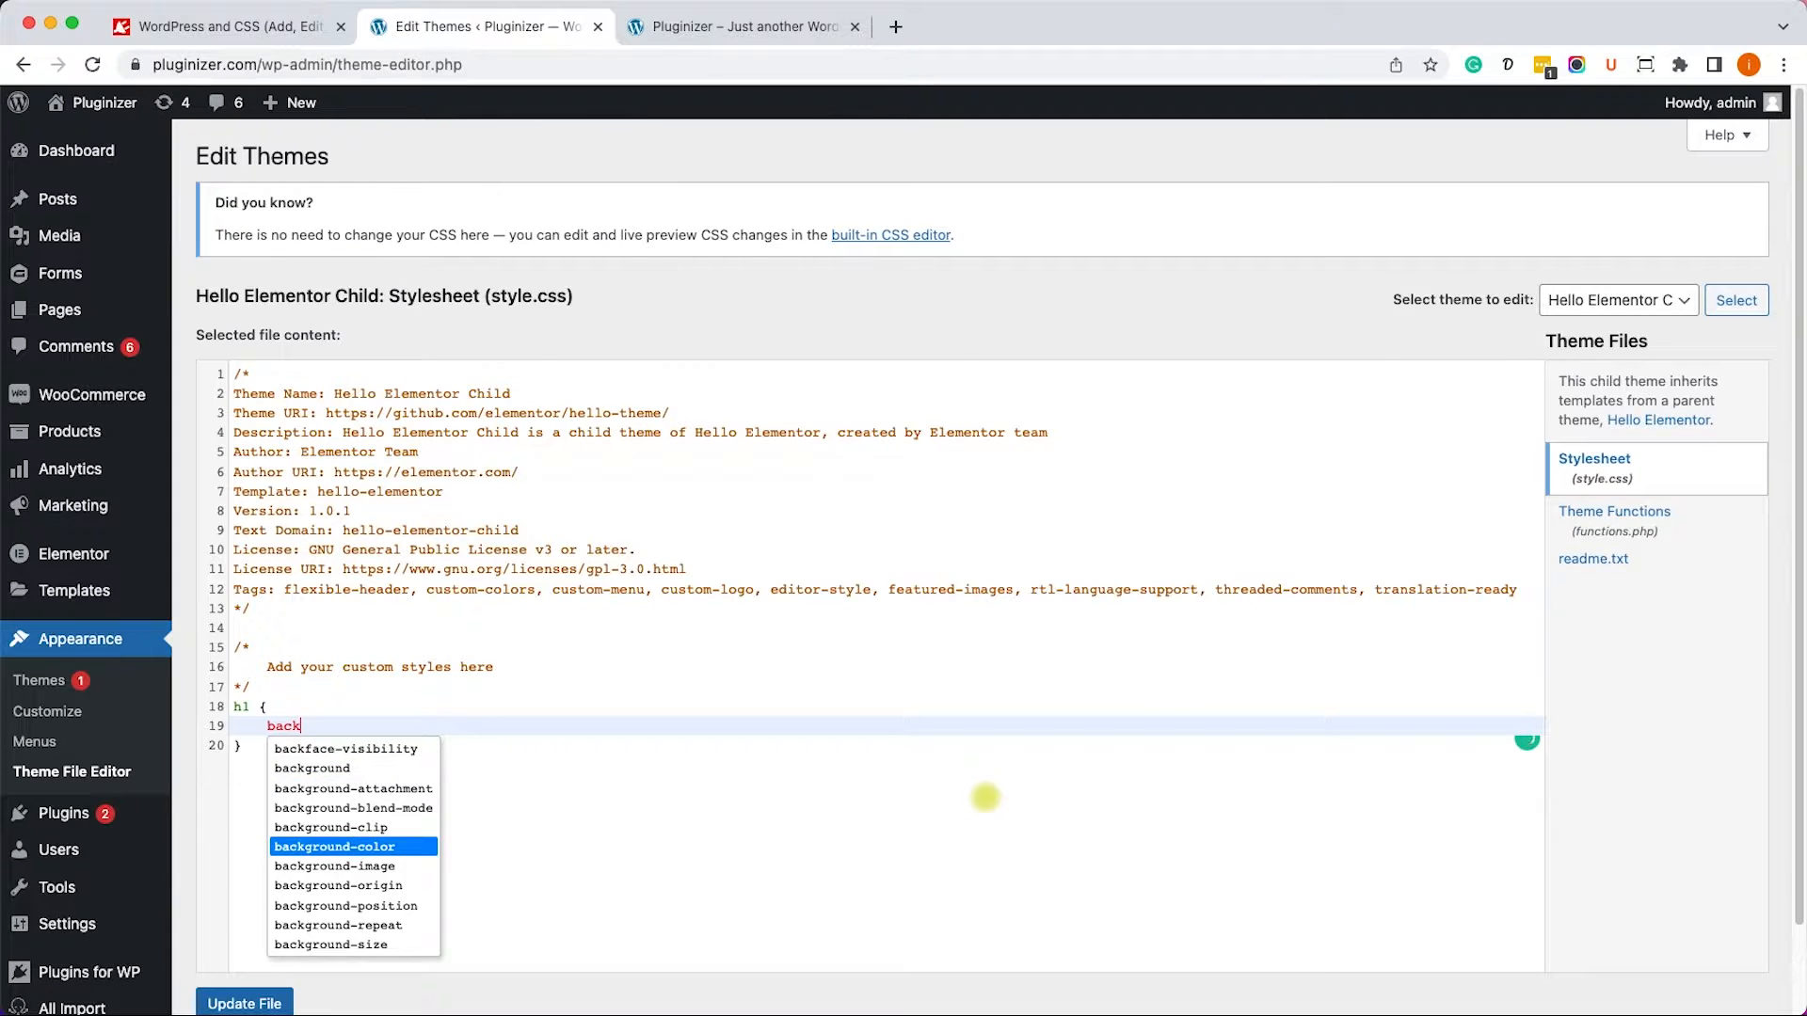
{"action": "key", "text": "Return"}
{"action": "type", "text": "y"}
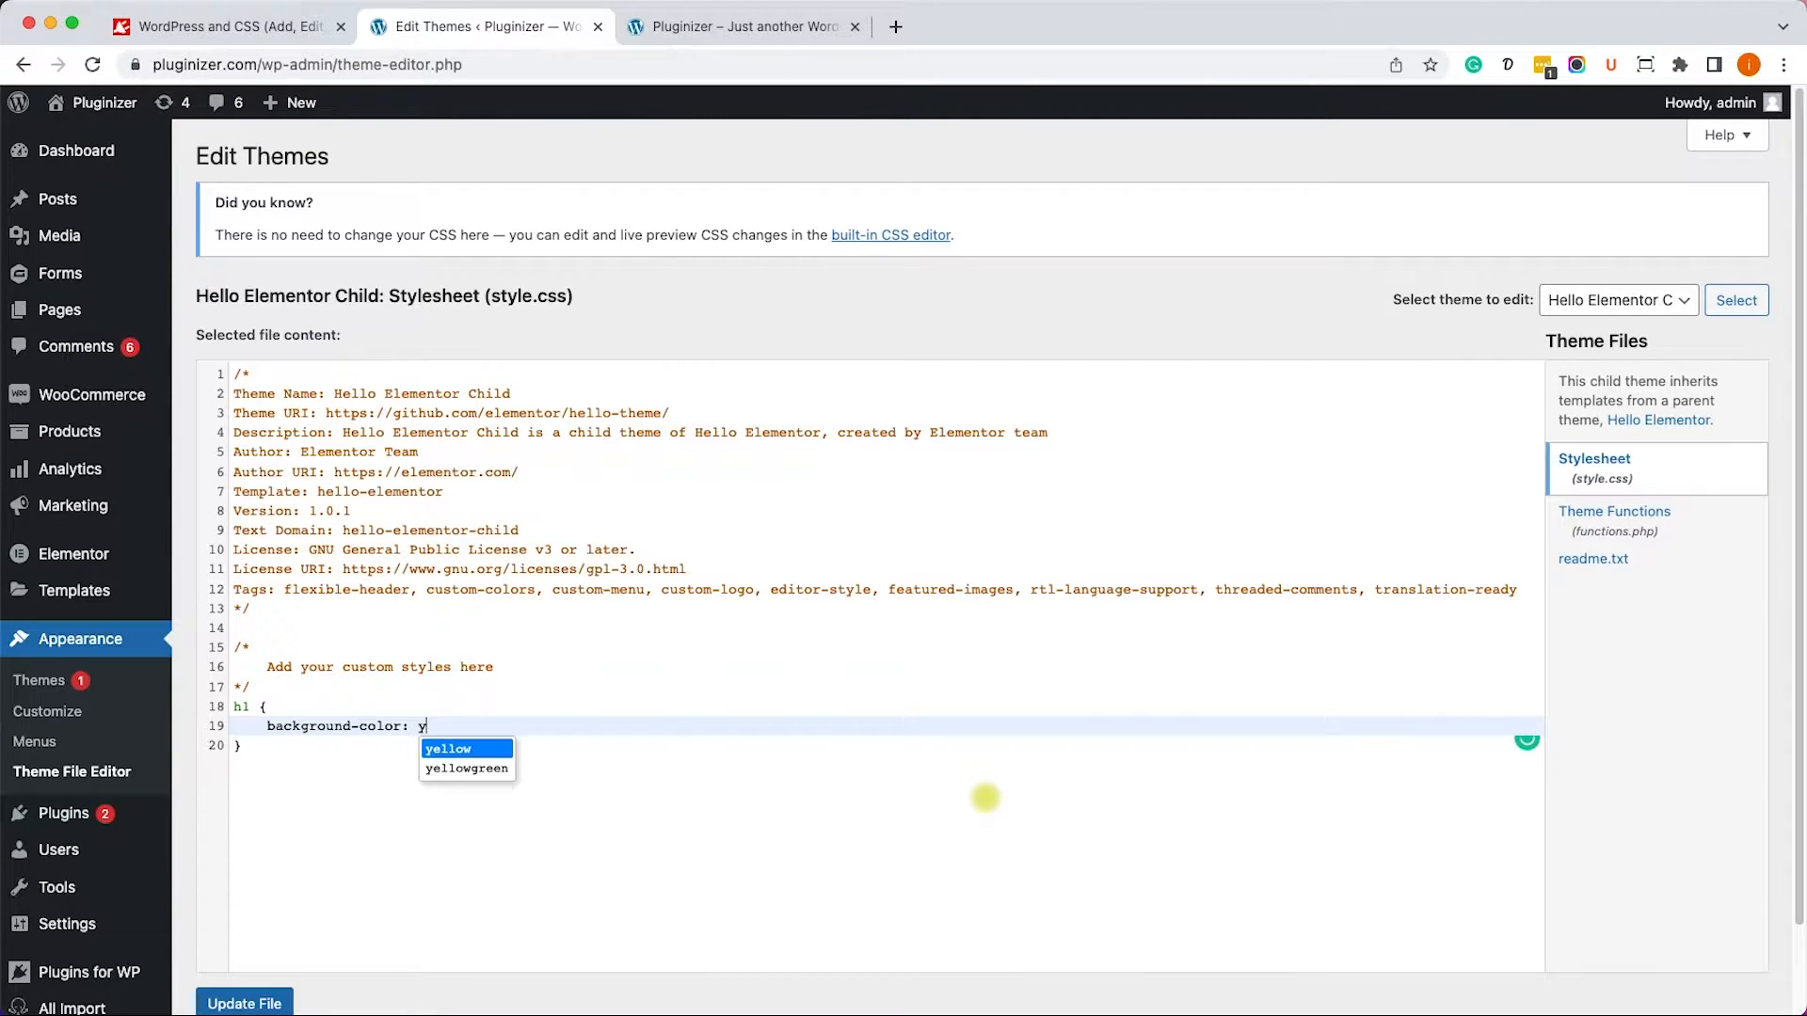
{"action": "type", "text": "ellow;"}
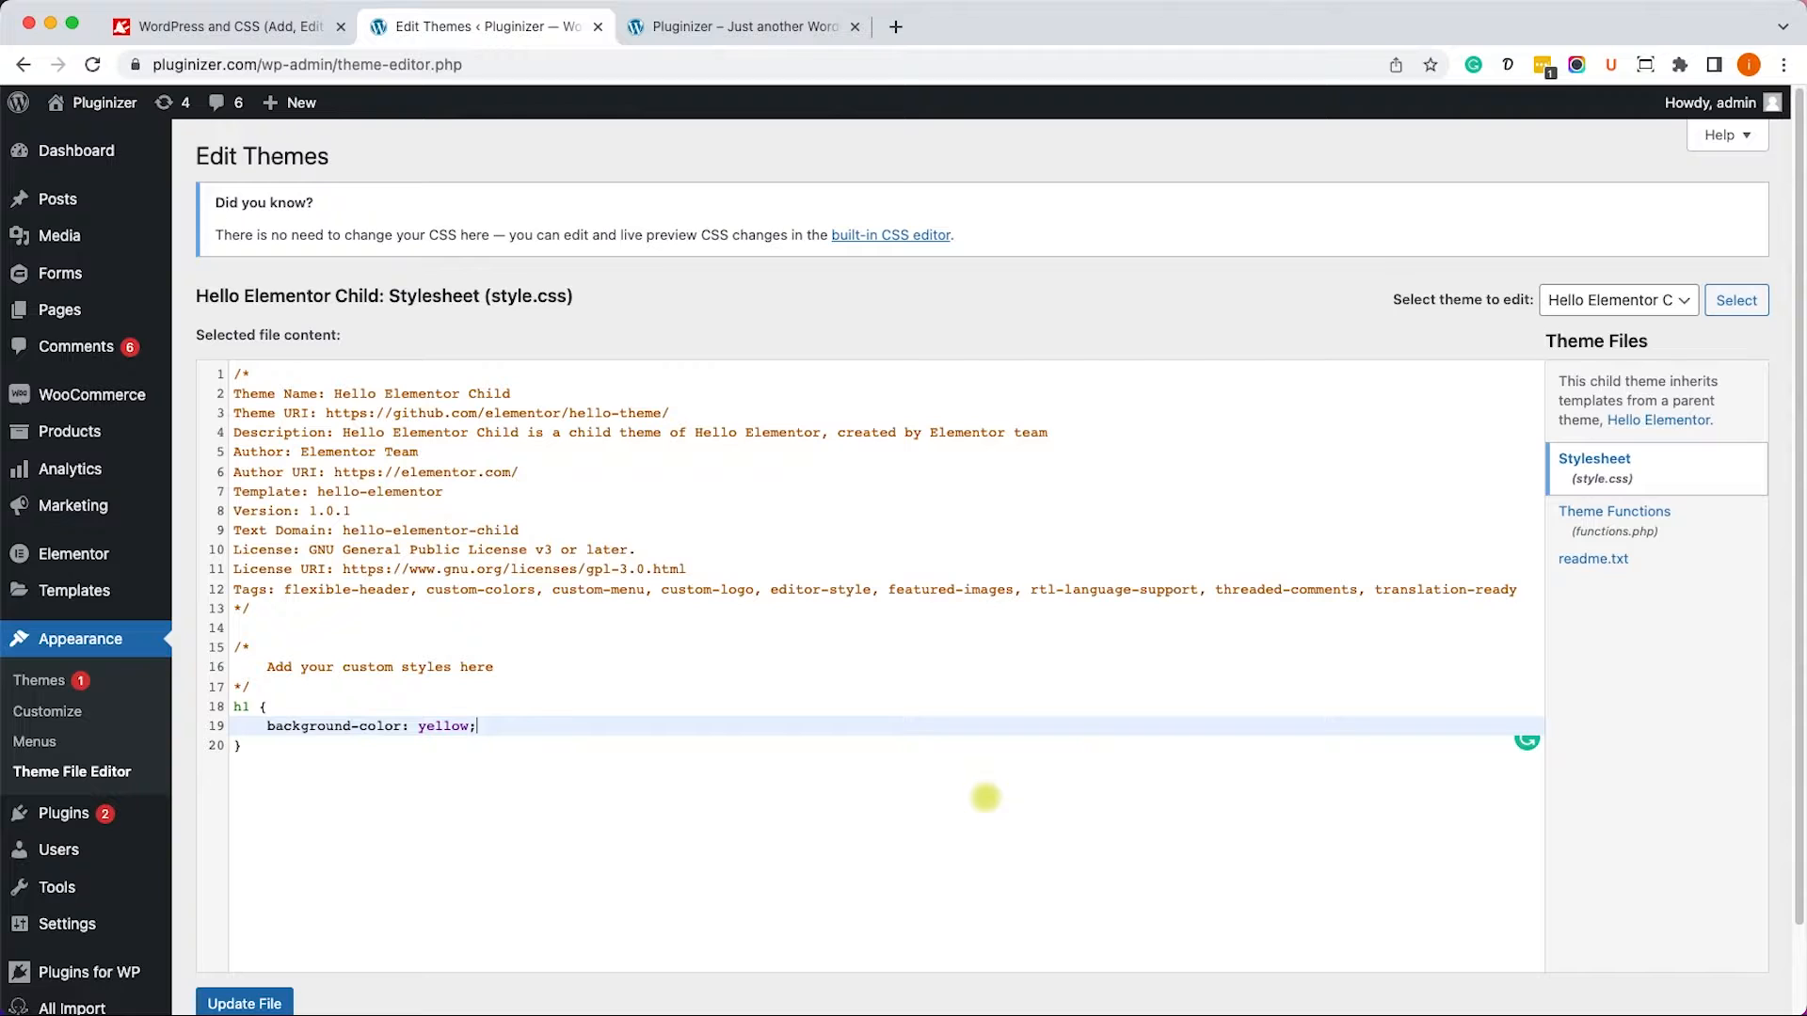
{"action": "left_click", "coordinate": [269, 991]}
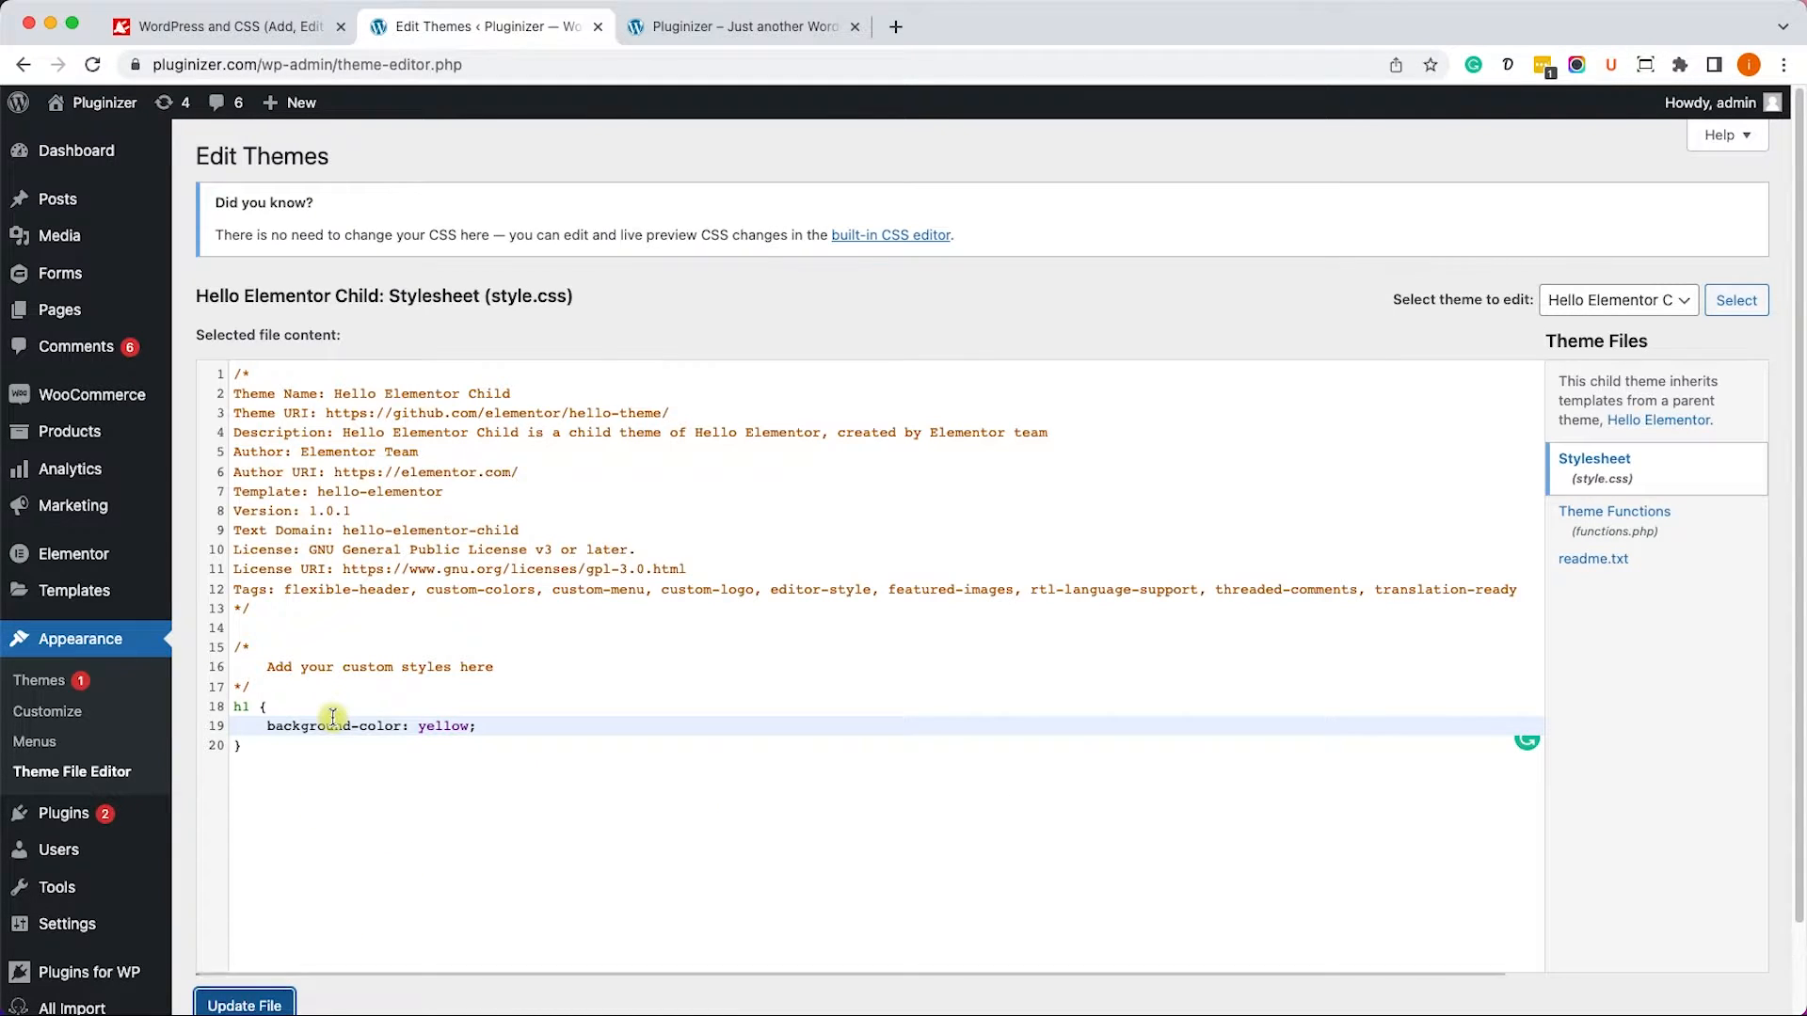
Hard-reload the live homepage with the developer tools open to check the H1 heading, and close the developer tools.
{"action": "left_click", "coordinate": [737, 28]}
{"action": "left_click", "coordinate": [93, 64]}
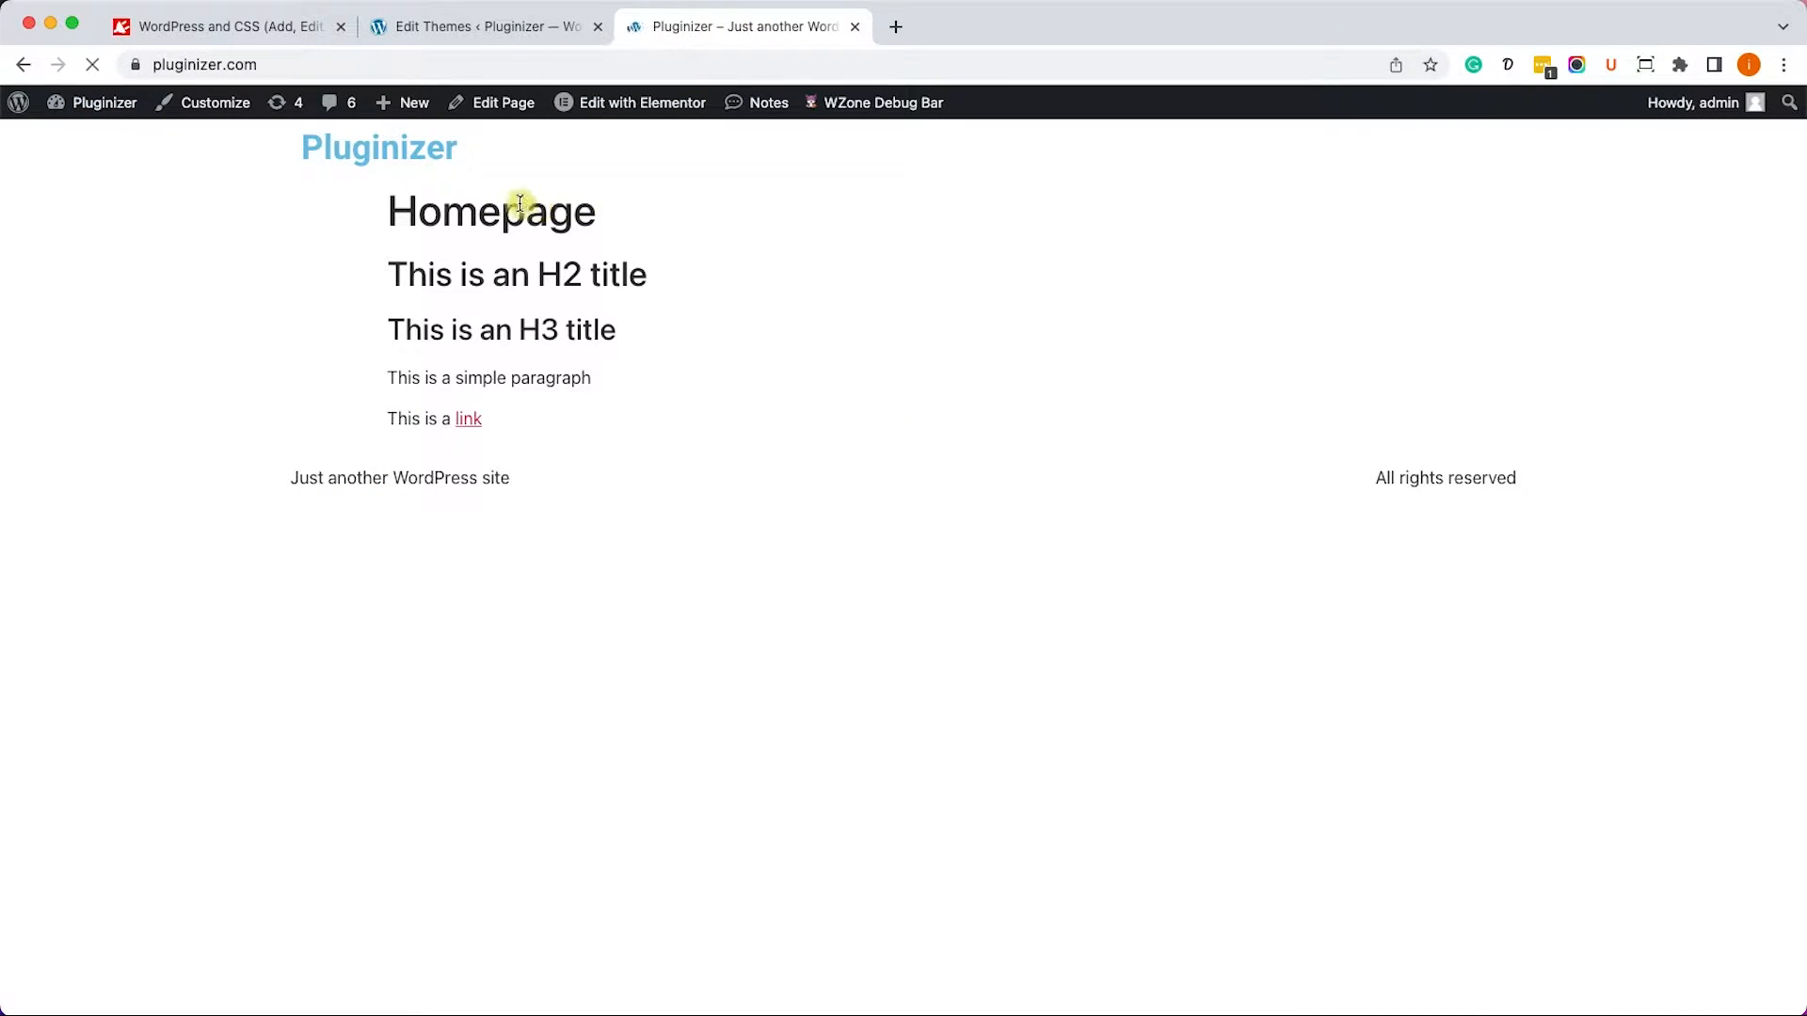
{"action": "right_click", "coordinate": [636, 217]}
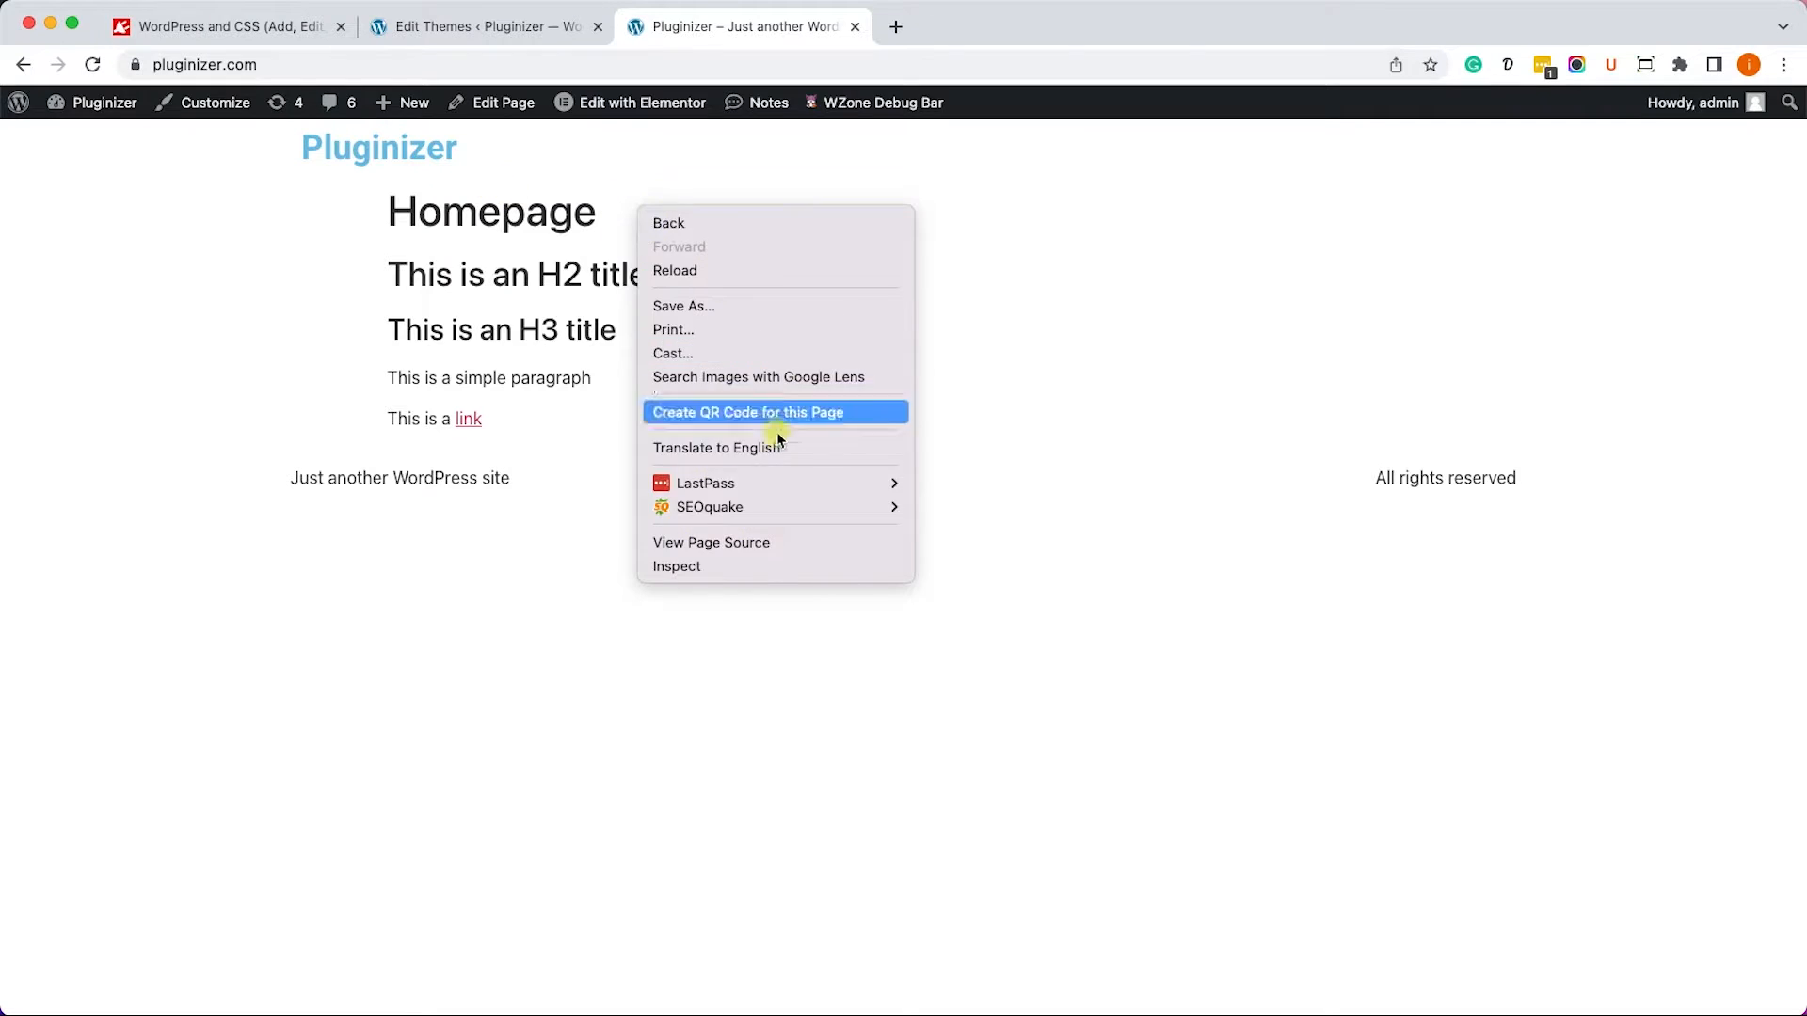
{"action": "left_click", "coordinate": [778, 566]}
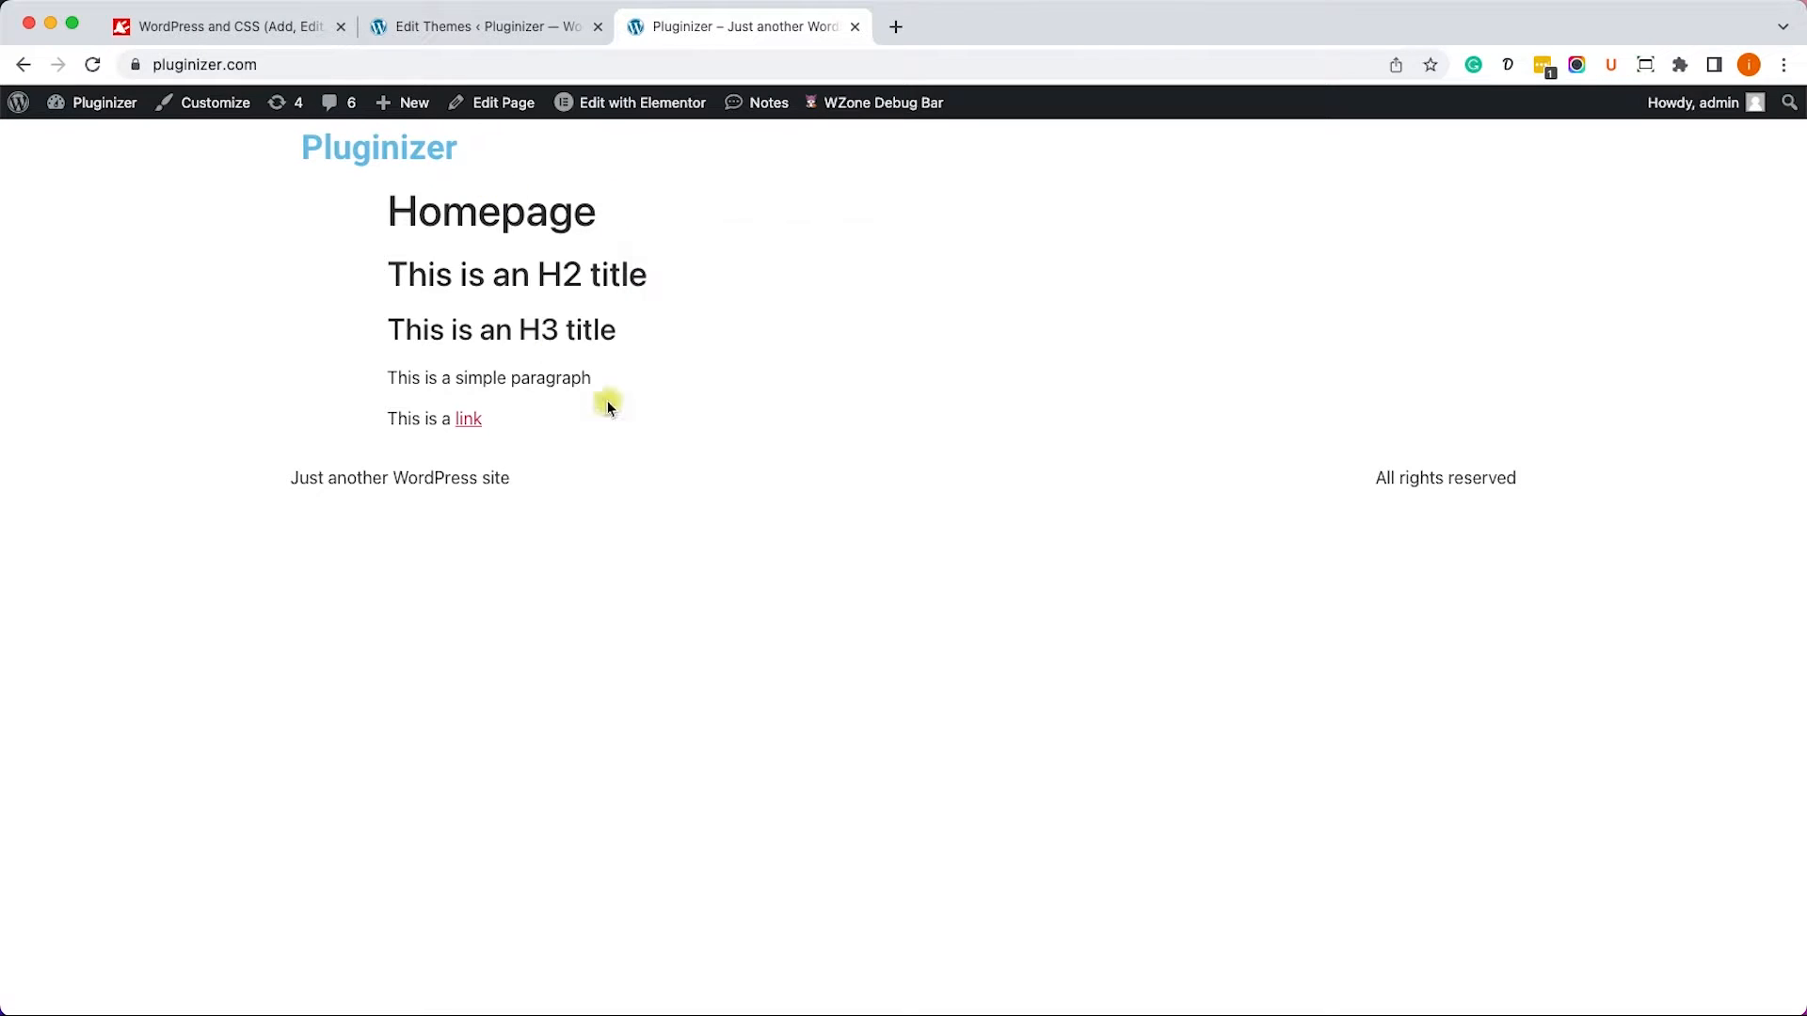
{"action": "right_click", "coordinate": [94, 64]}
{"action": "left_click", "coordinate": [139, 135]}
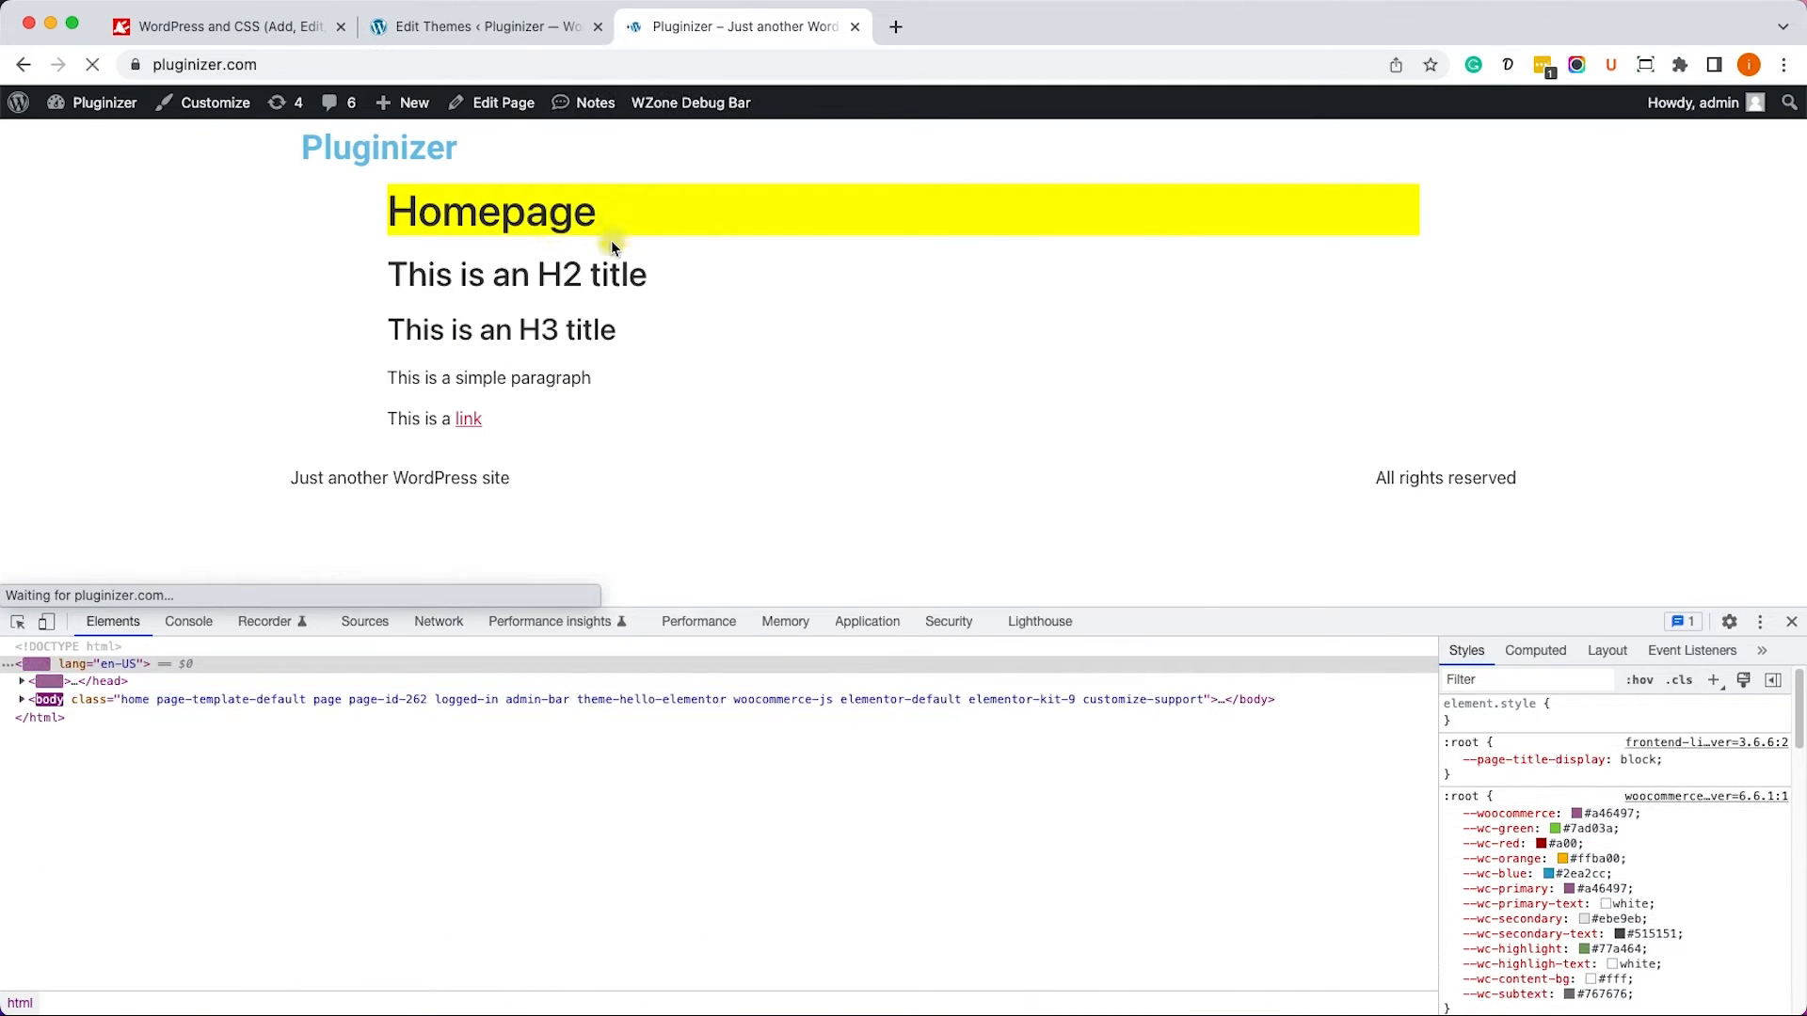
{"action": "left_click", "coordinate": [1795, 623]}
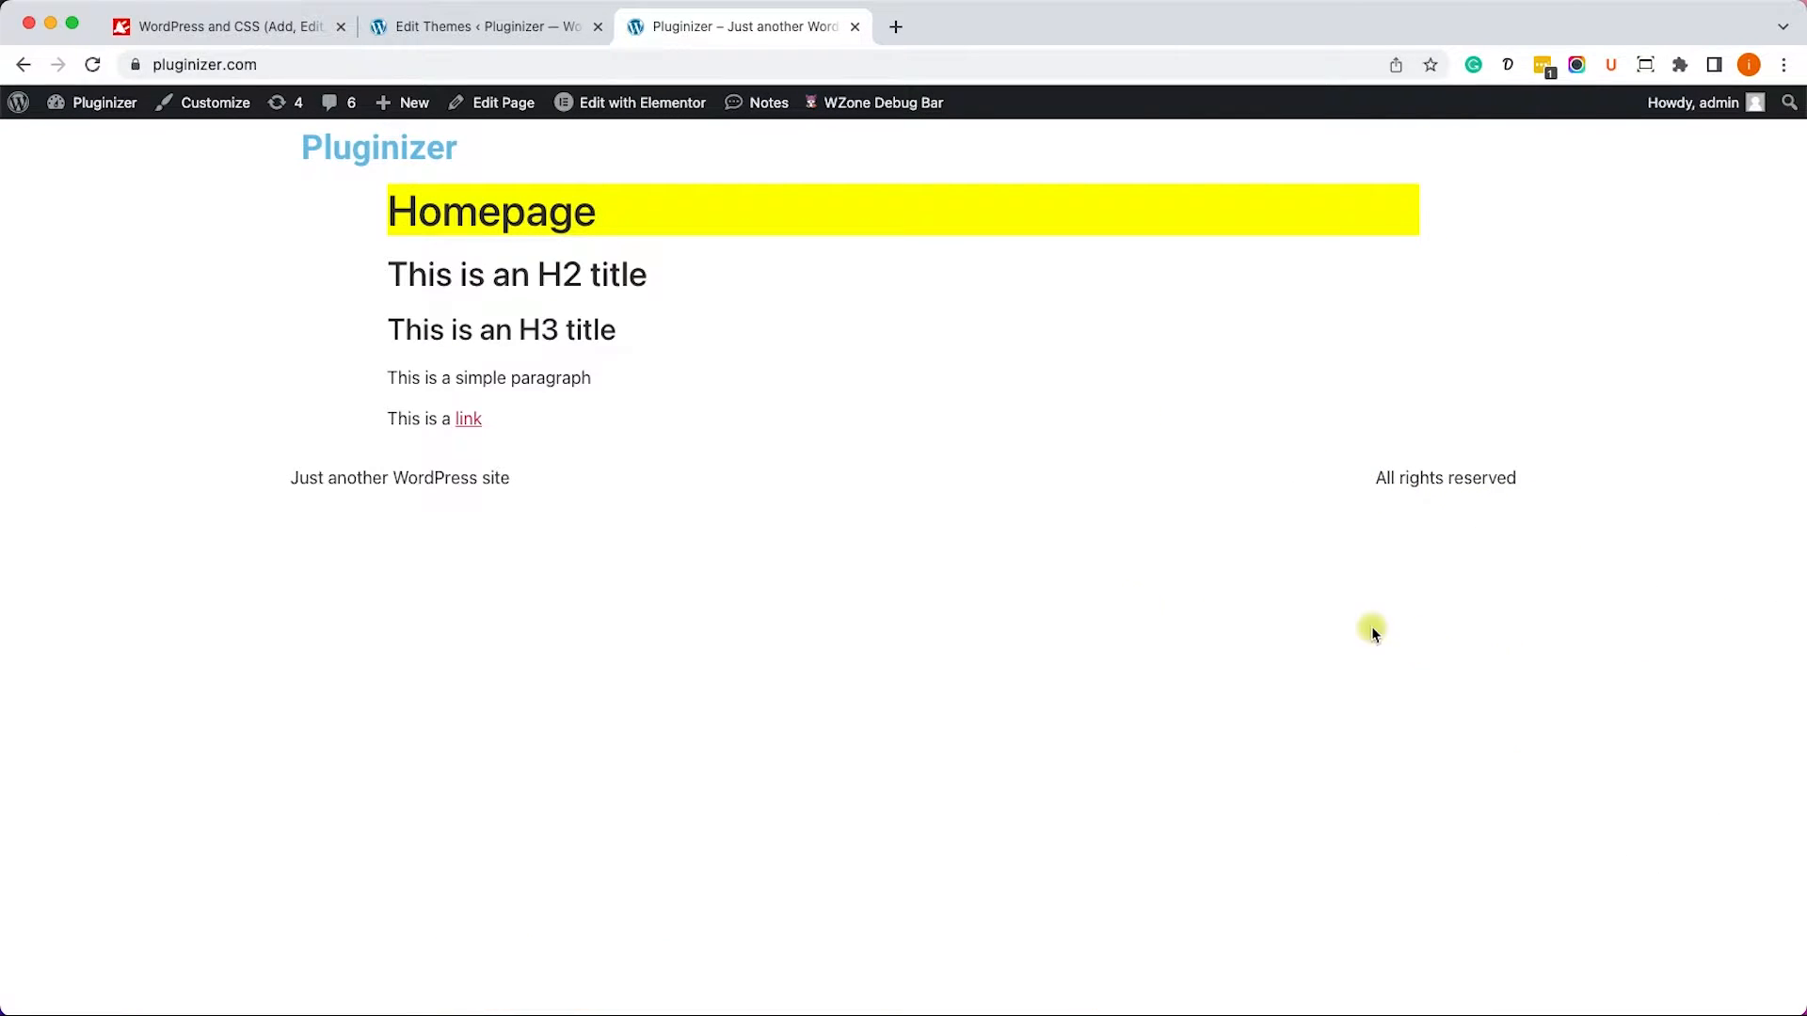
Delete the h1 rule from the child theme's stylesheet and save the file.
{"action": "left_click", "coordinate": [512, 27]}
{"action": "left_click", "coordinate": [368, 775]}
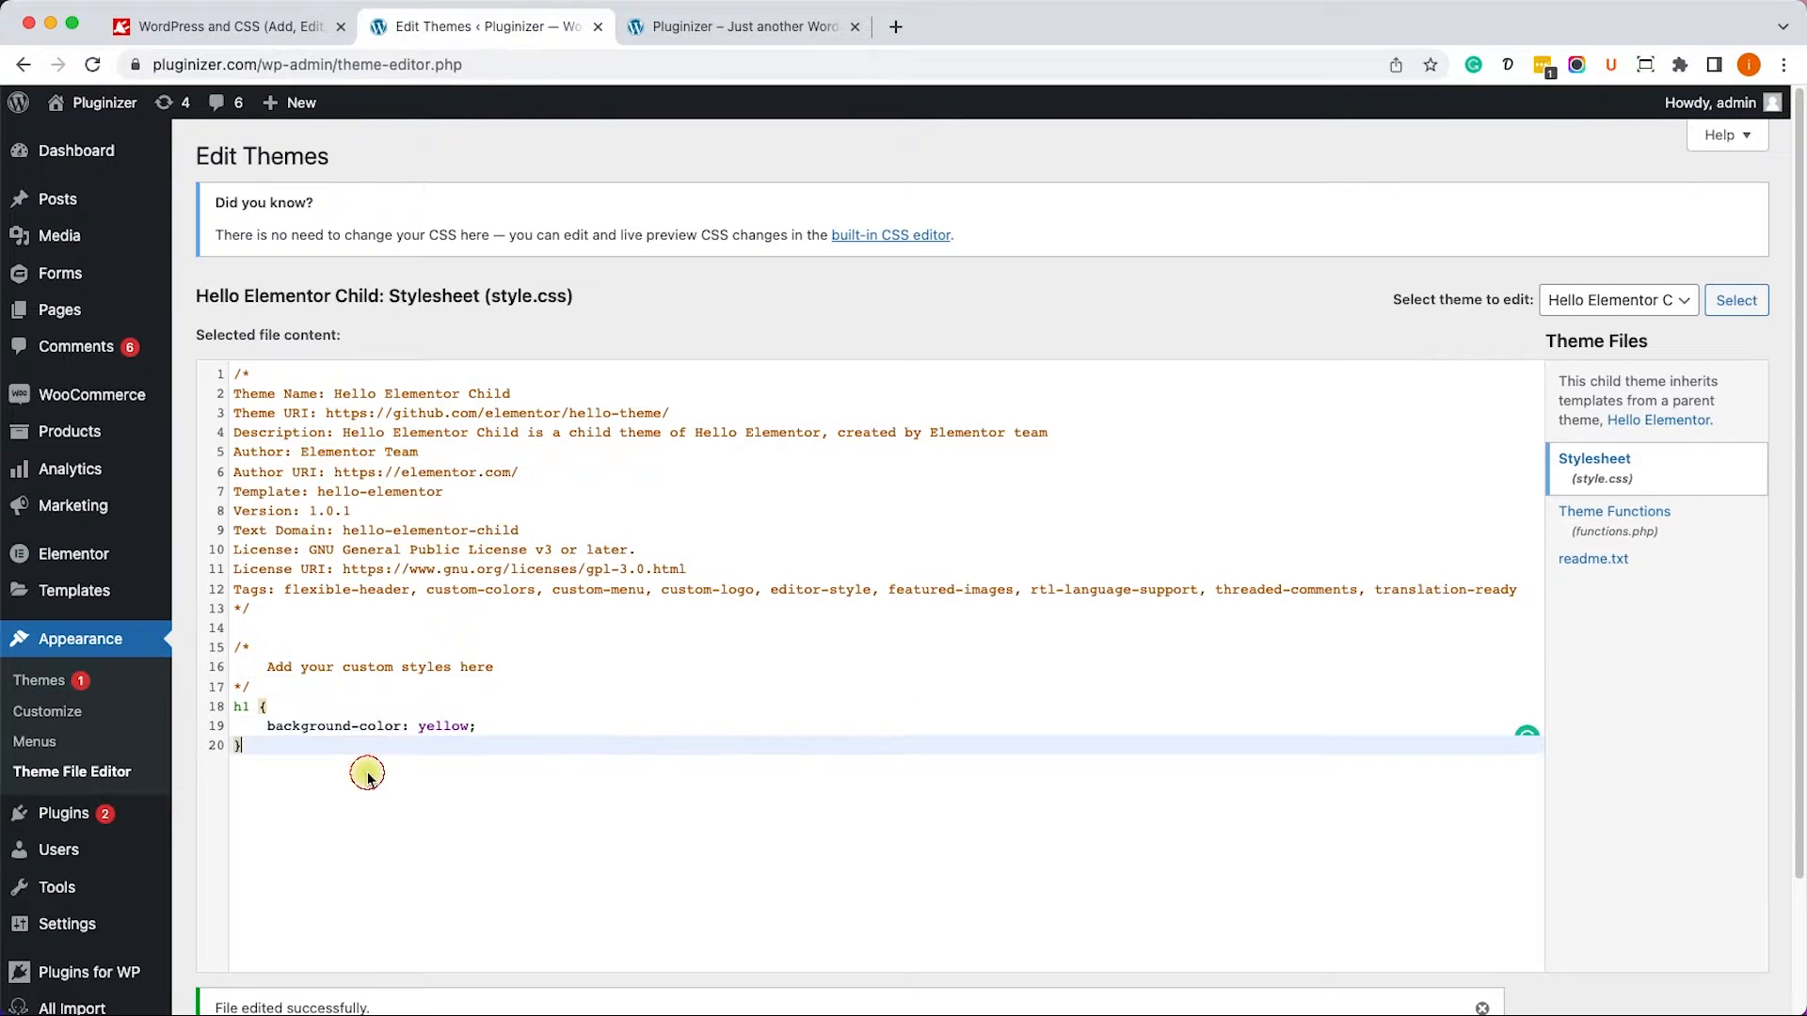
{"action": "left_click_drag", "start_coordinate": [368, 775], "coordinate": [366, 695]}
{"action": "key", "text": "BackSpace"}
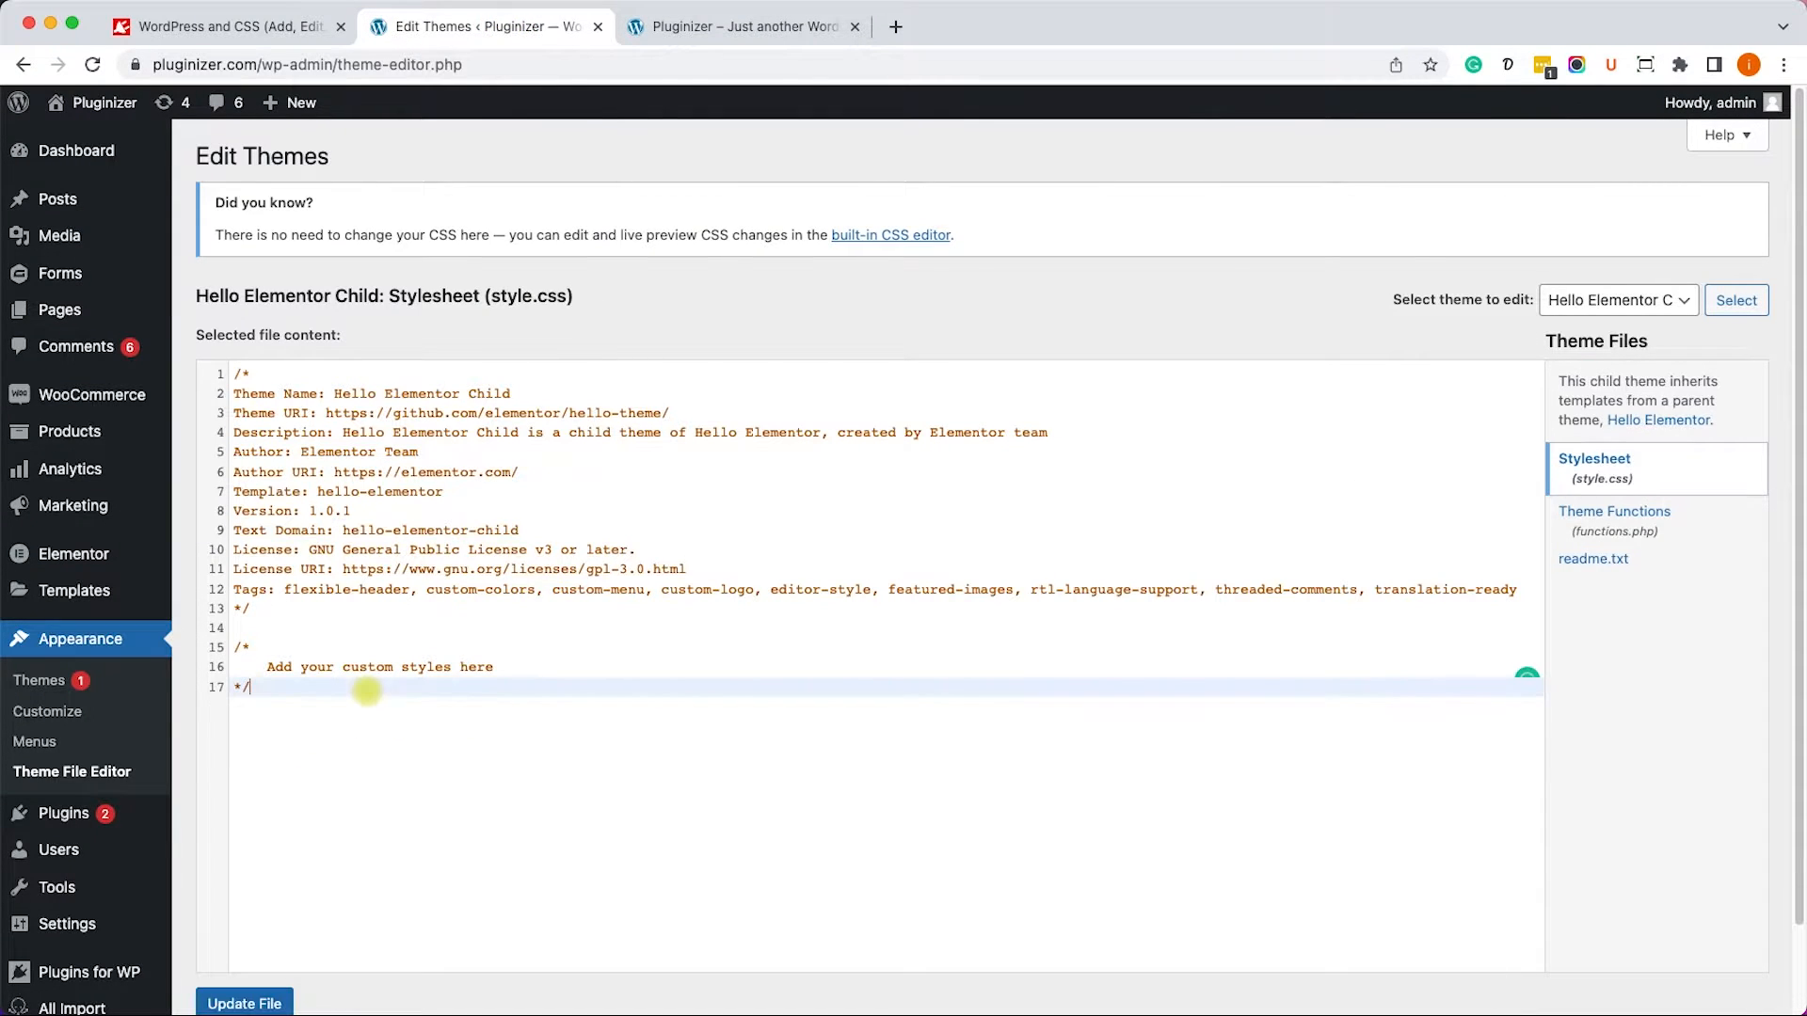
{"action": "left_click", "coordinate": [247, 1001]}
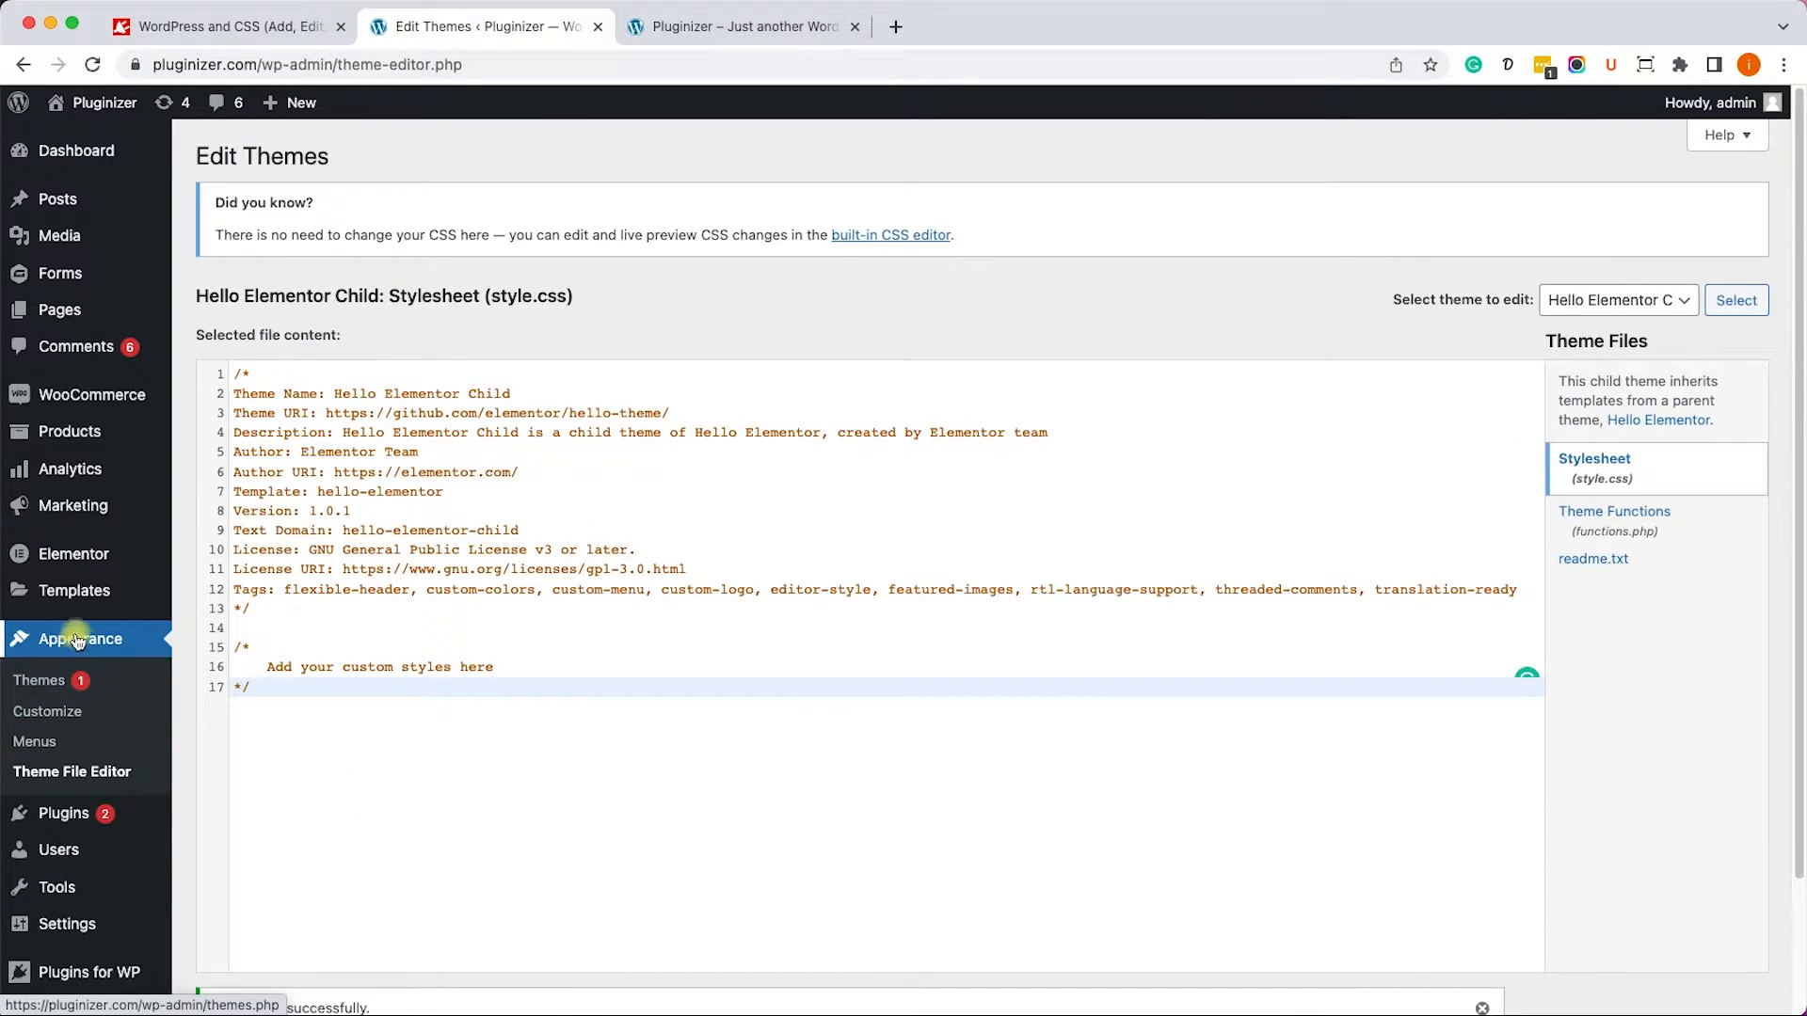
Open the Additional CSS section of the theme Customizer and dismiss its introductory help text.
{"action": "left_click", "coordinate": [61, 710]}
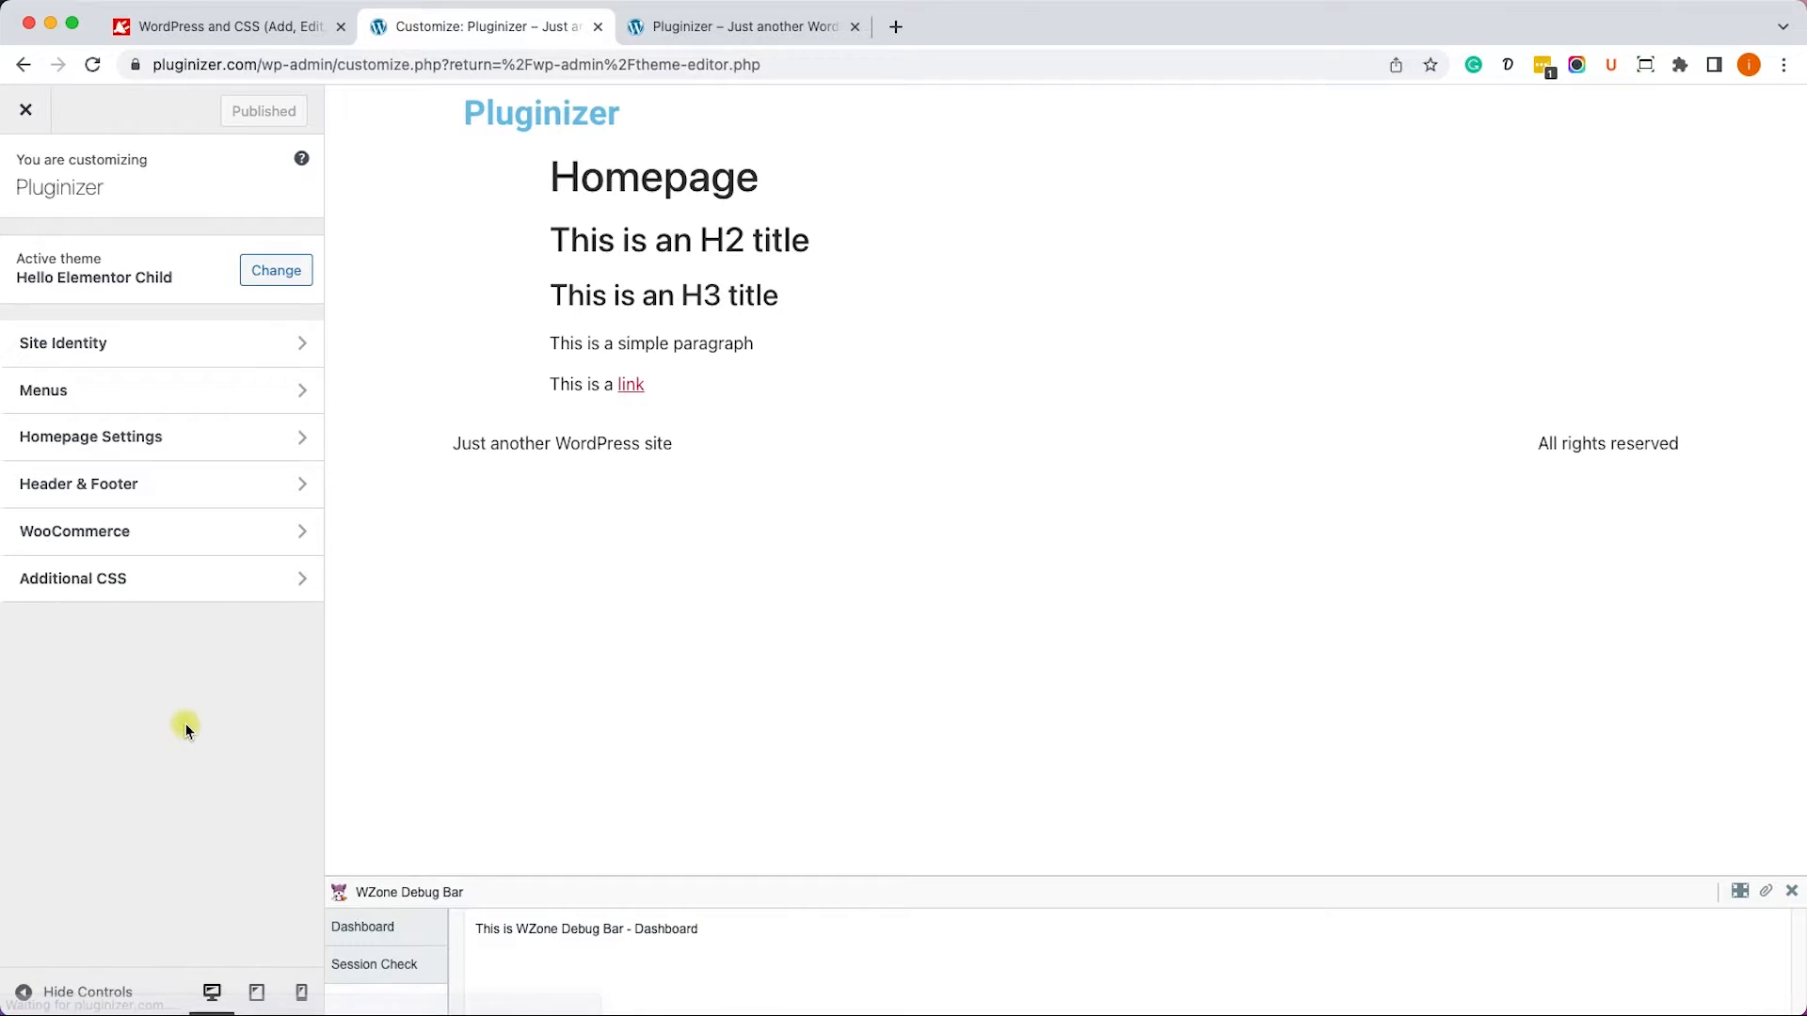
{"action": "left_click", "coordinate": [128, 587]}
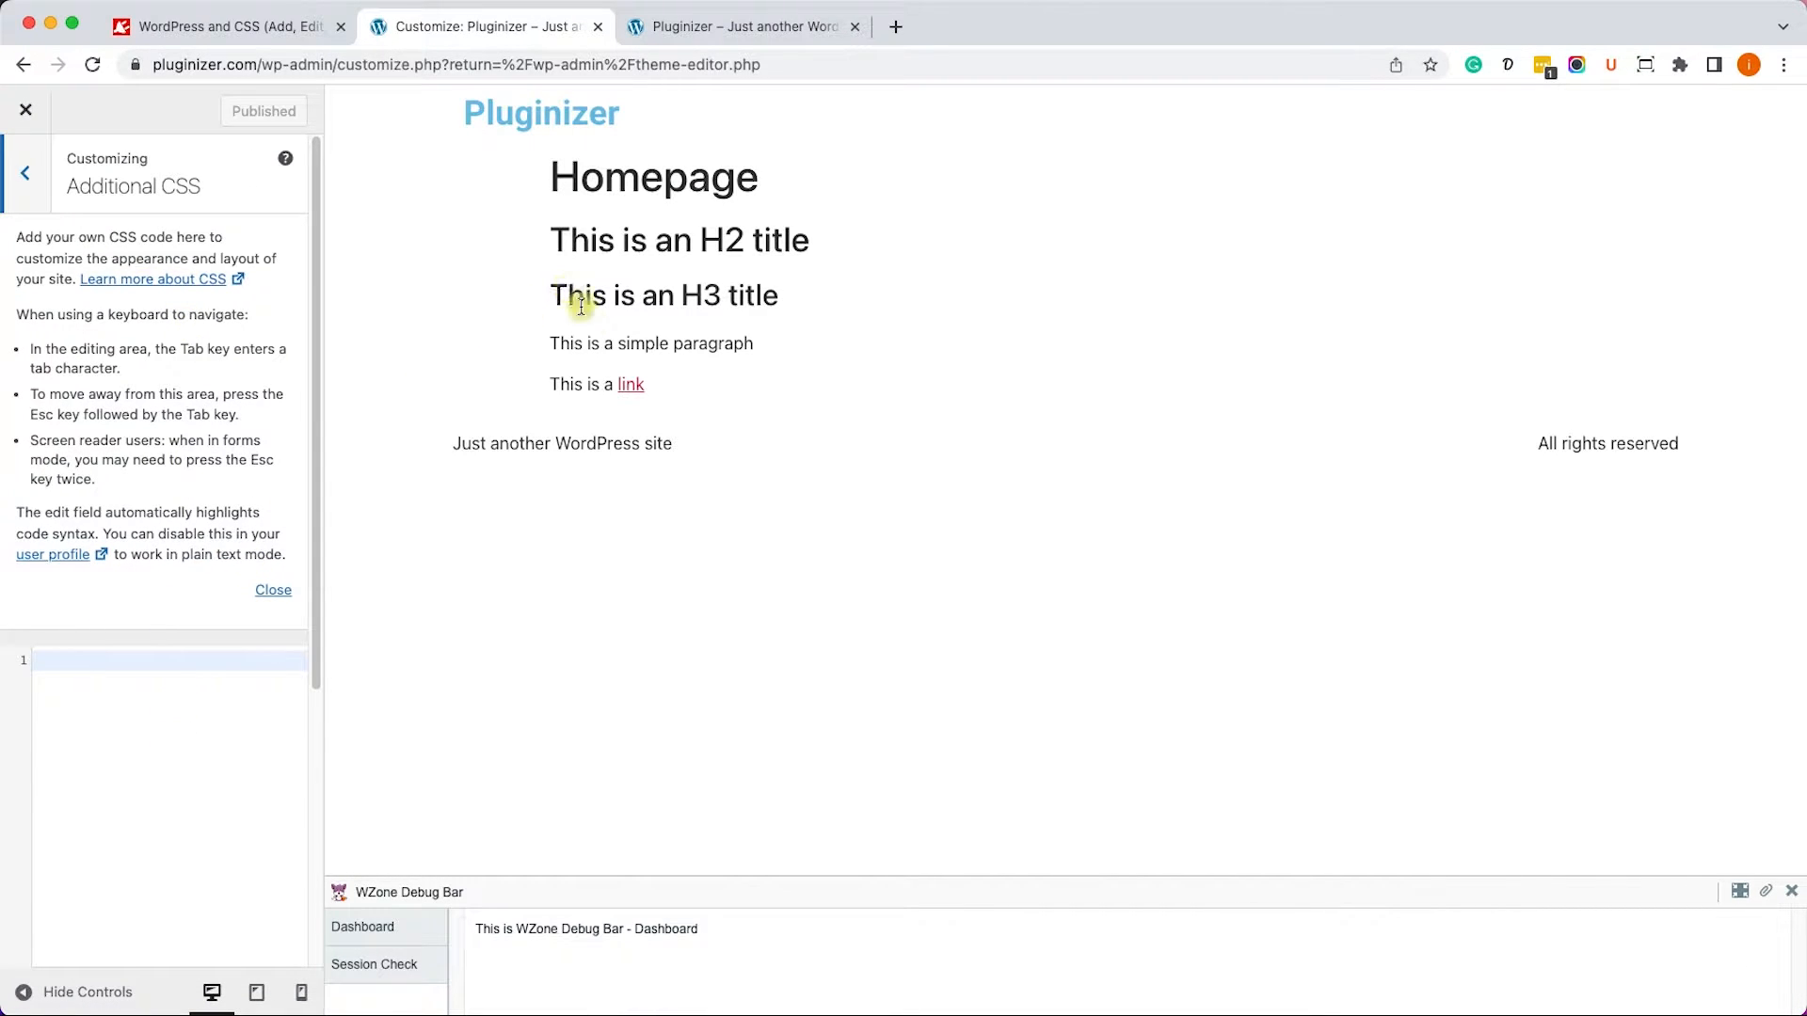
{"action": "left_click", "coordinate": [272, 591]}
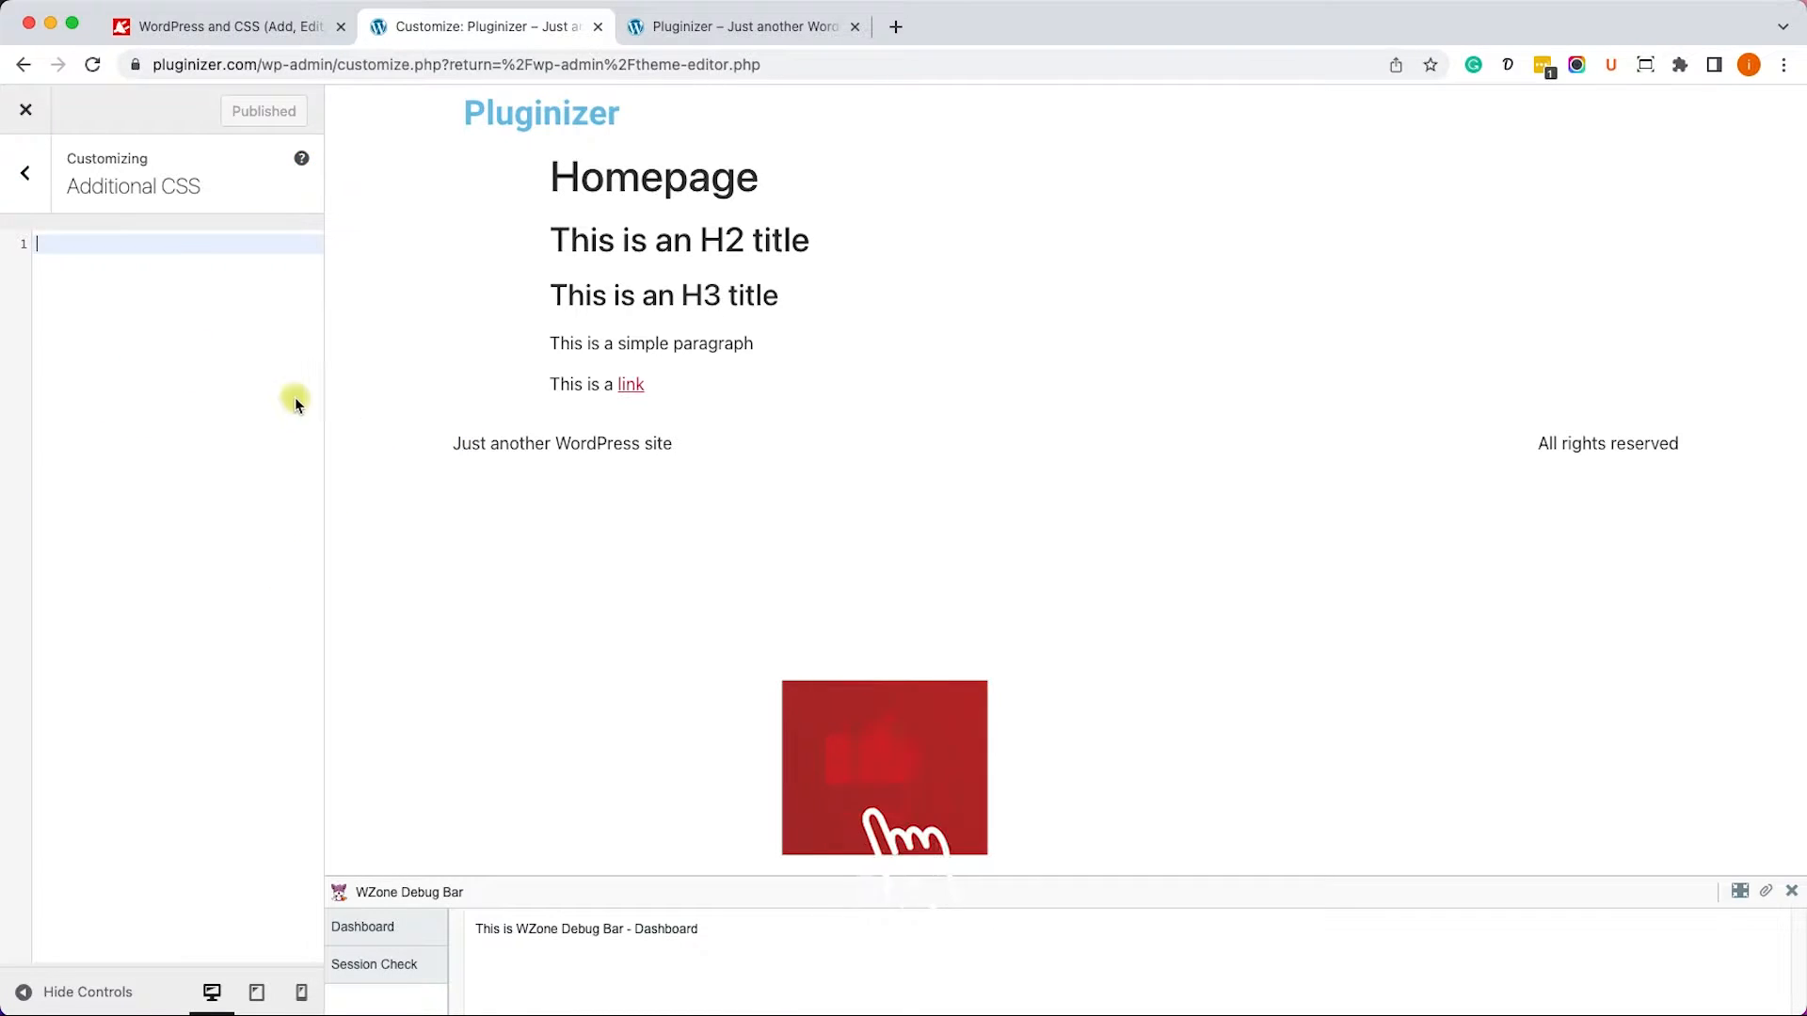
Write an Additional CSS rule for the a selector with font-size: 2em;.
{"action": "left_click", "coordinate": [166, 390]}
{"action": "type", "text": "a {"}
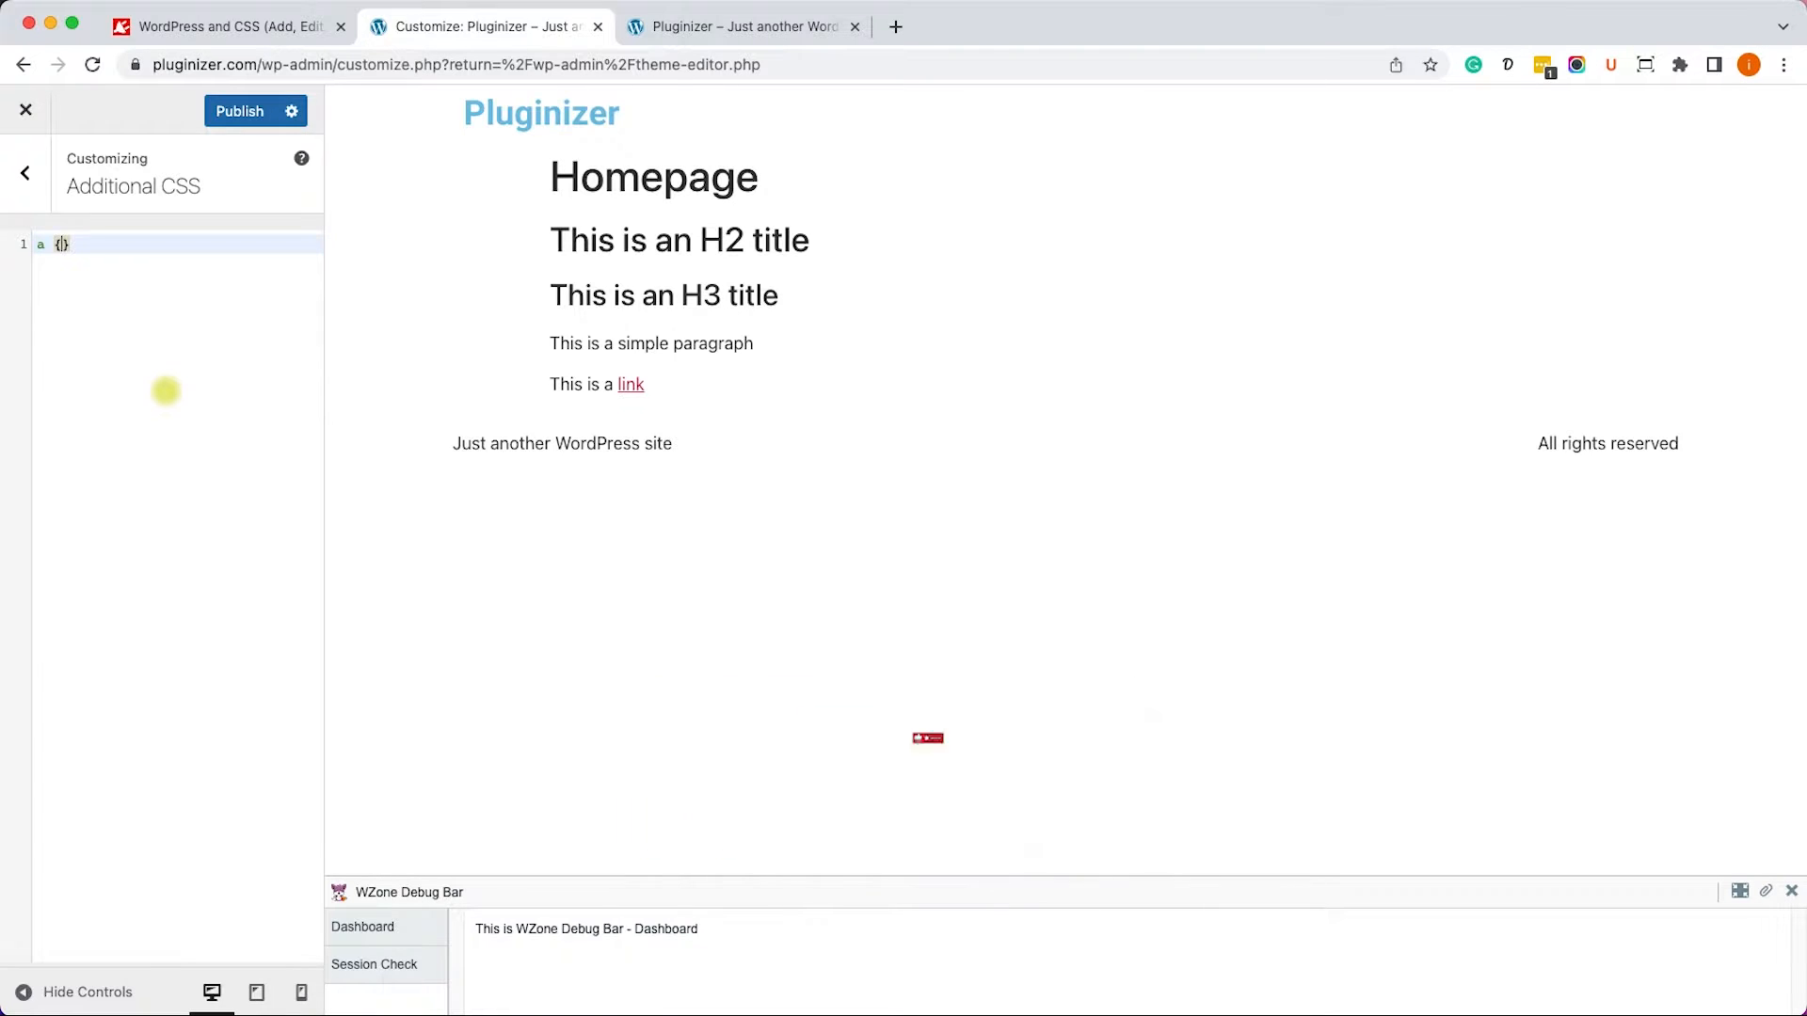
{"action": "key", "text": "Return"}
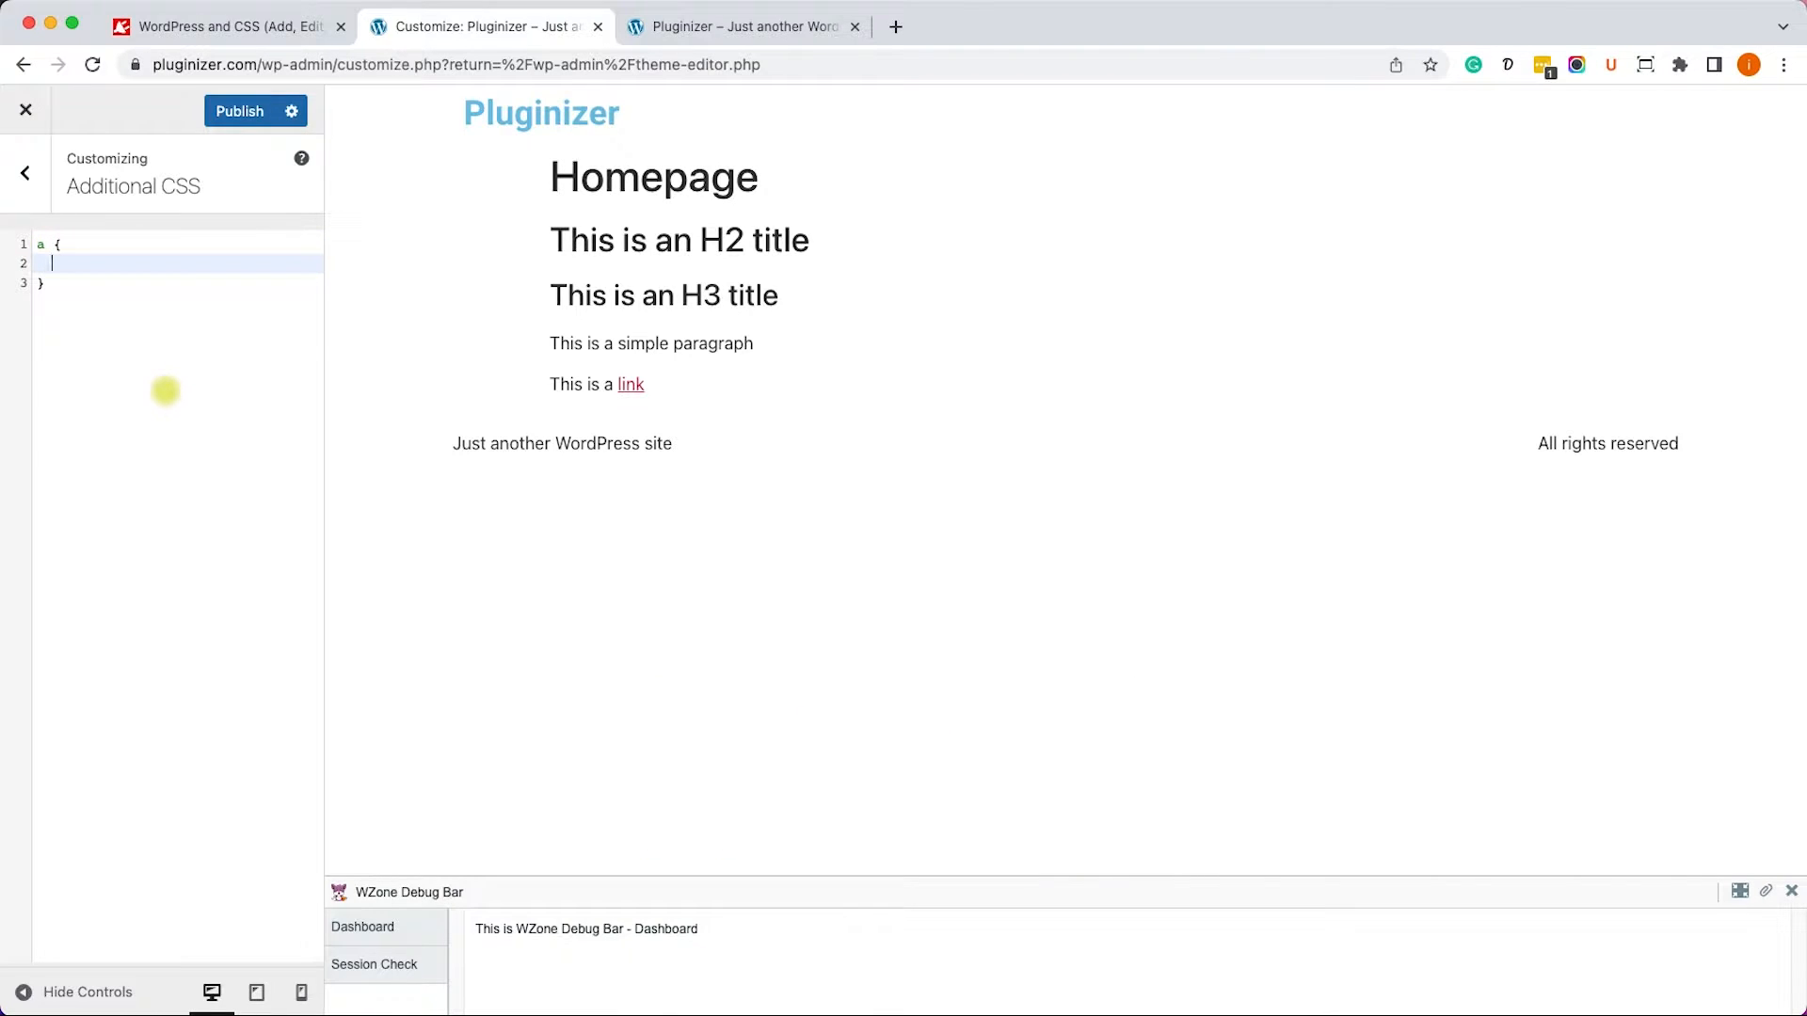
{"action": "type", "text": "font"}
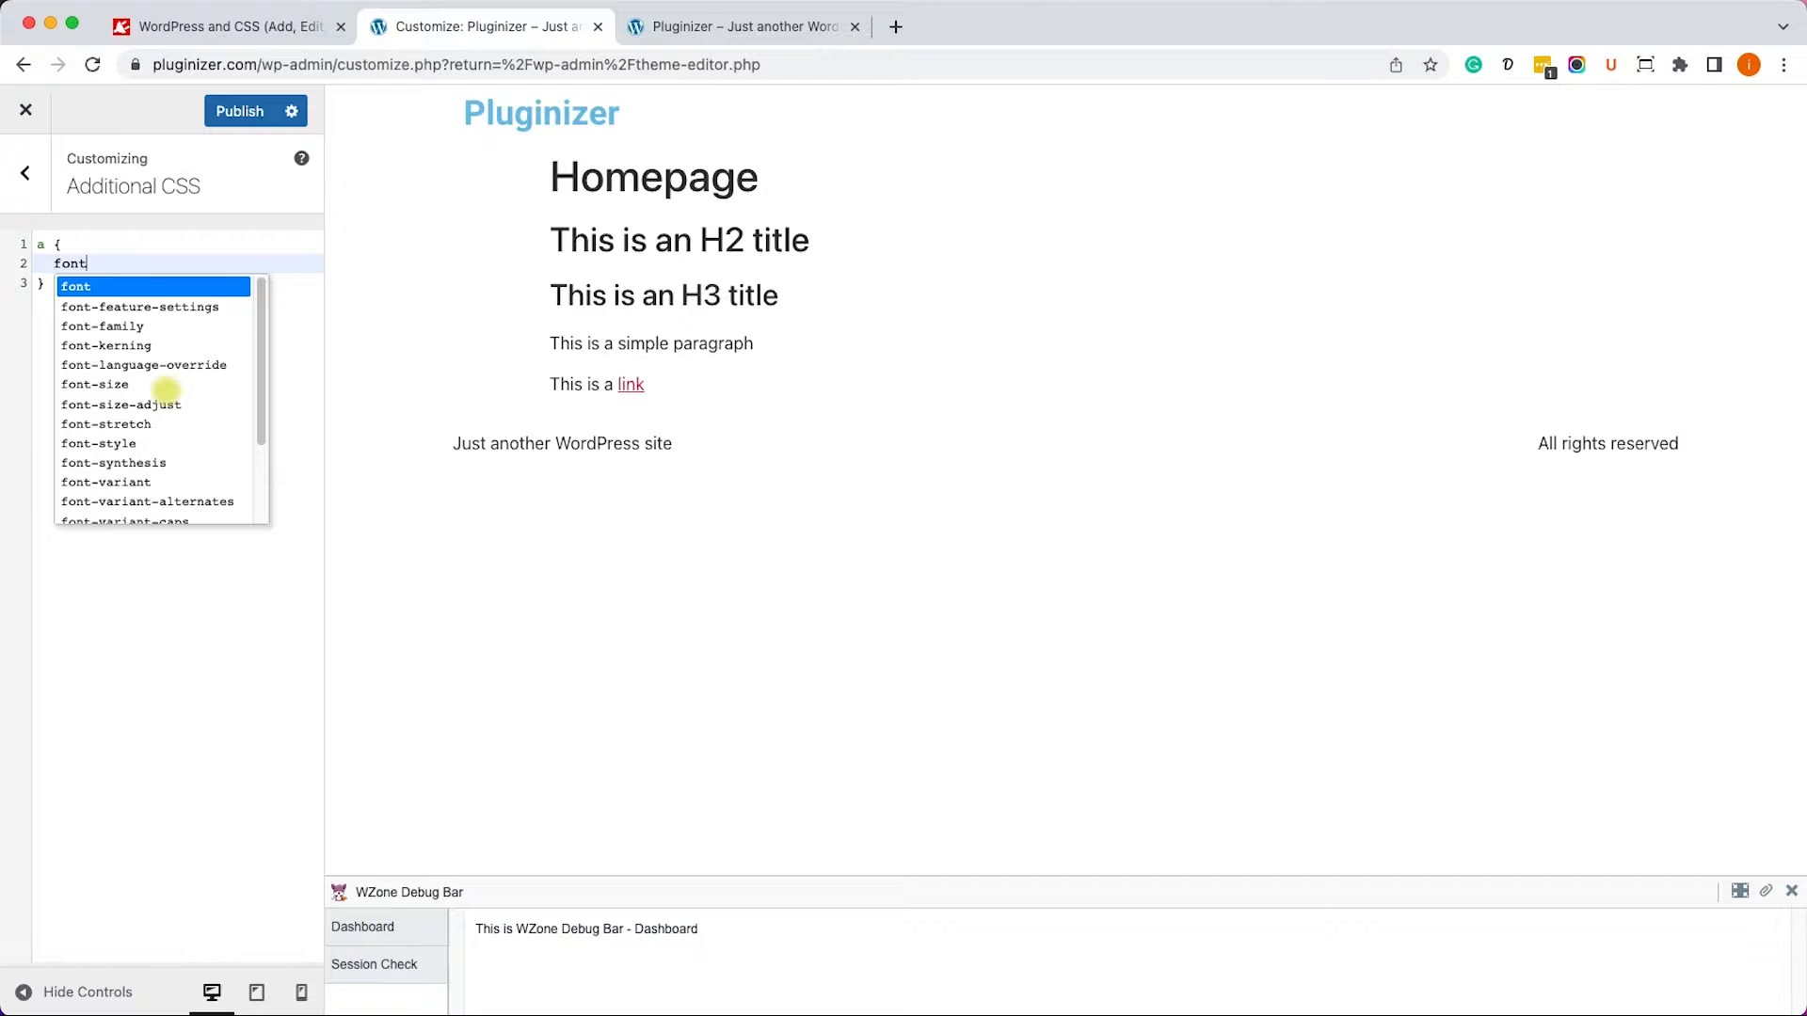
{"action": "type", "text": "-size"}
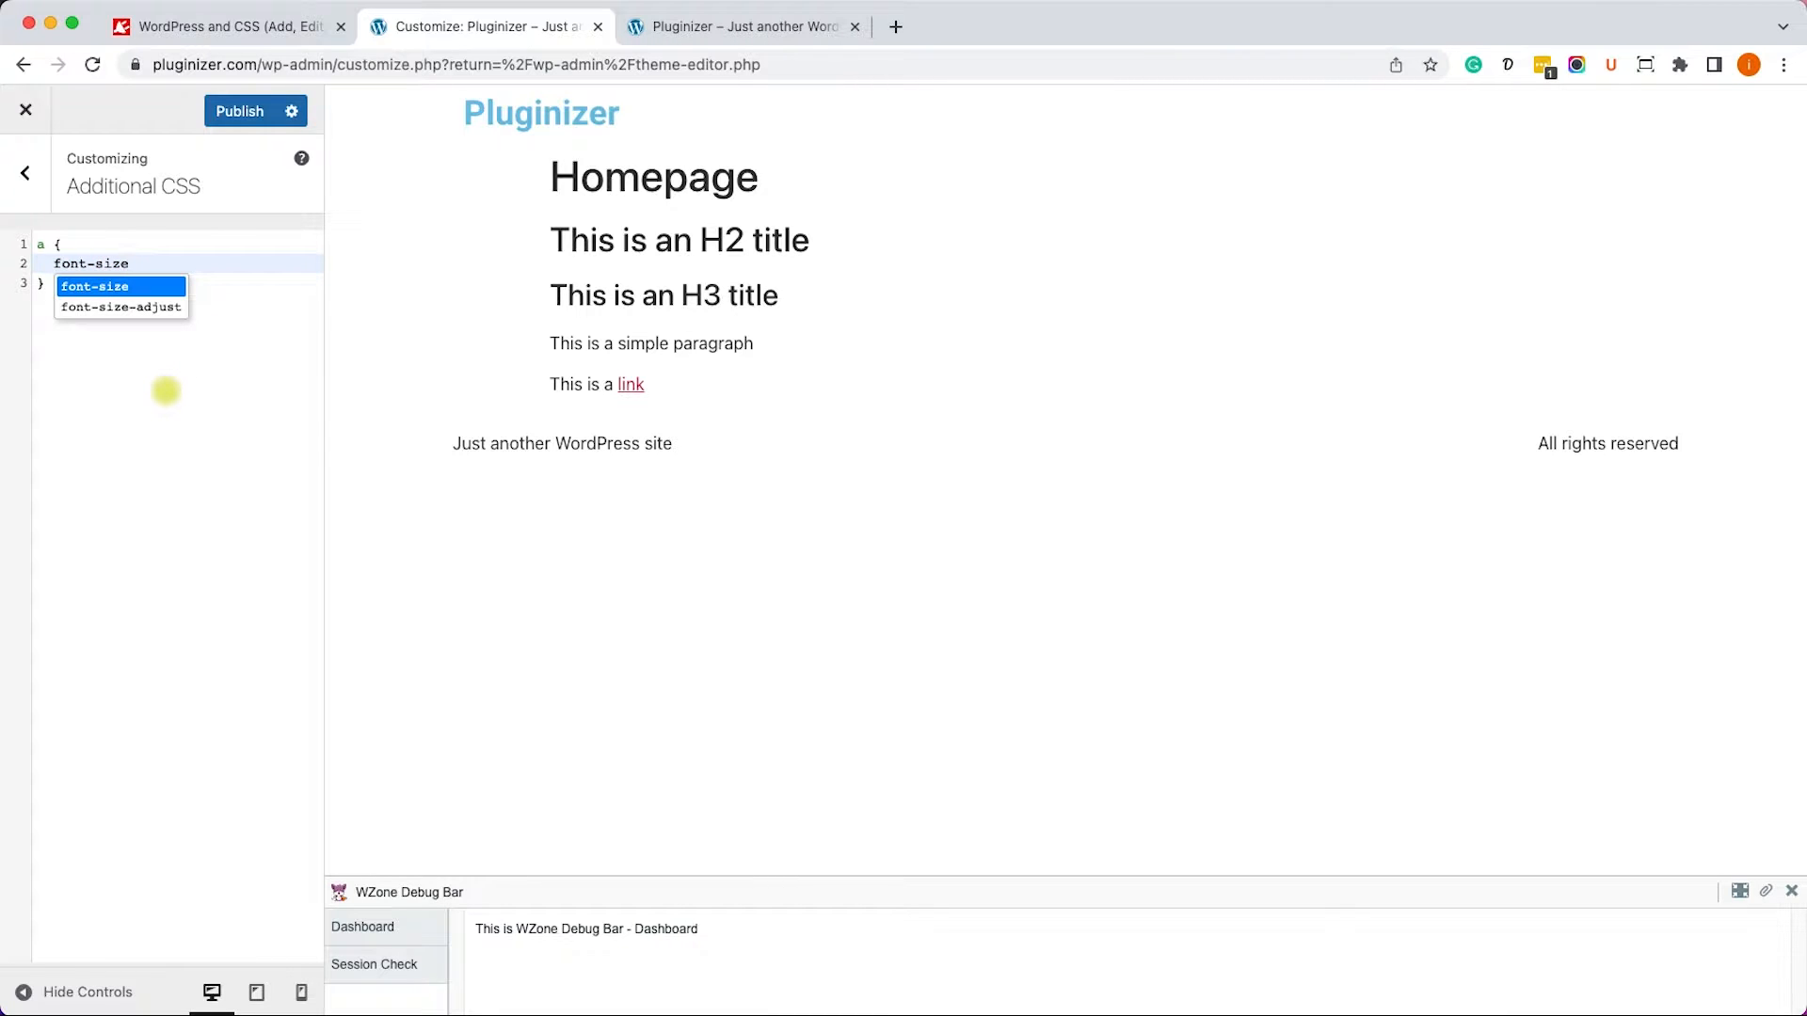
{"action": "type", "text": ": "}
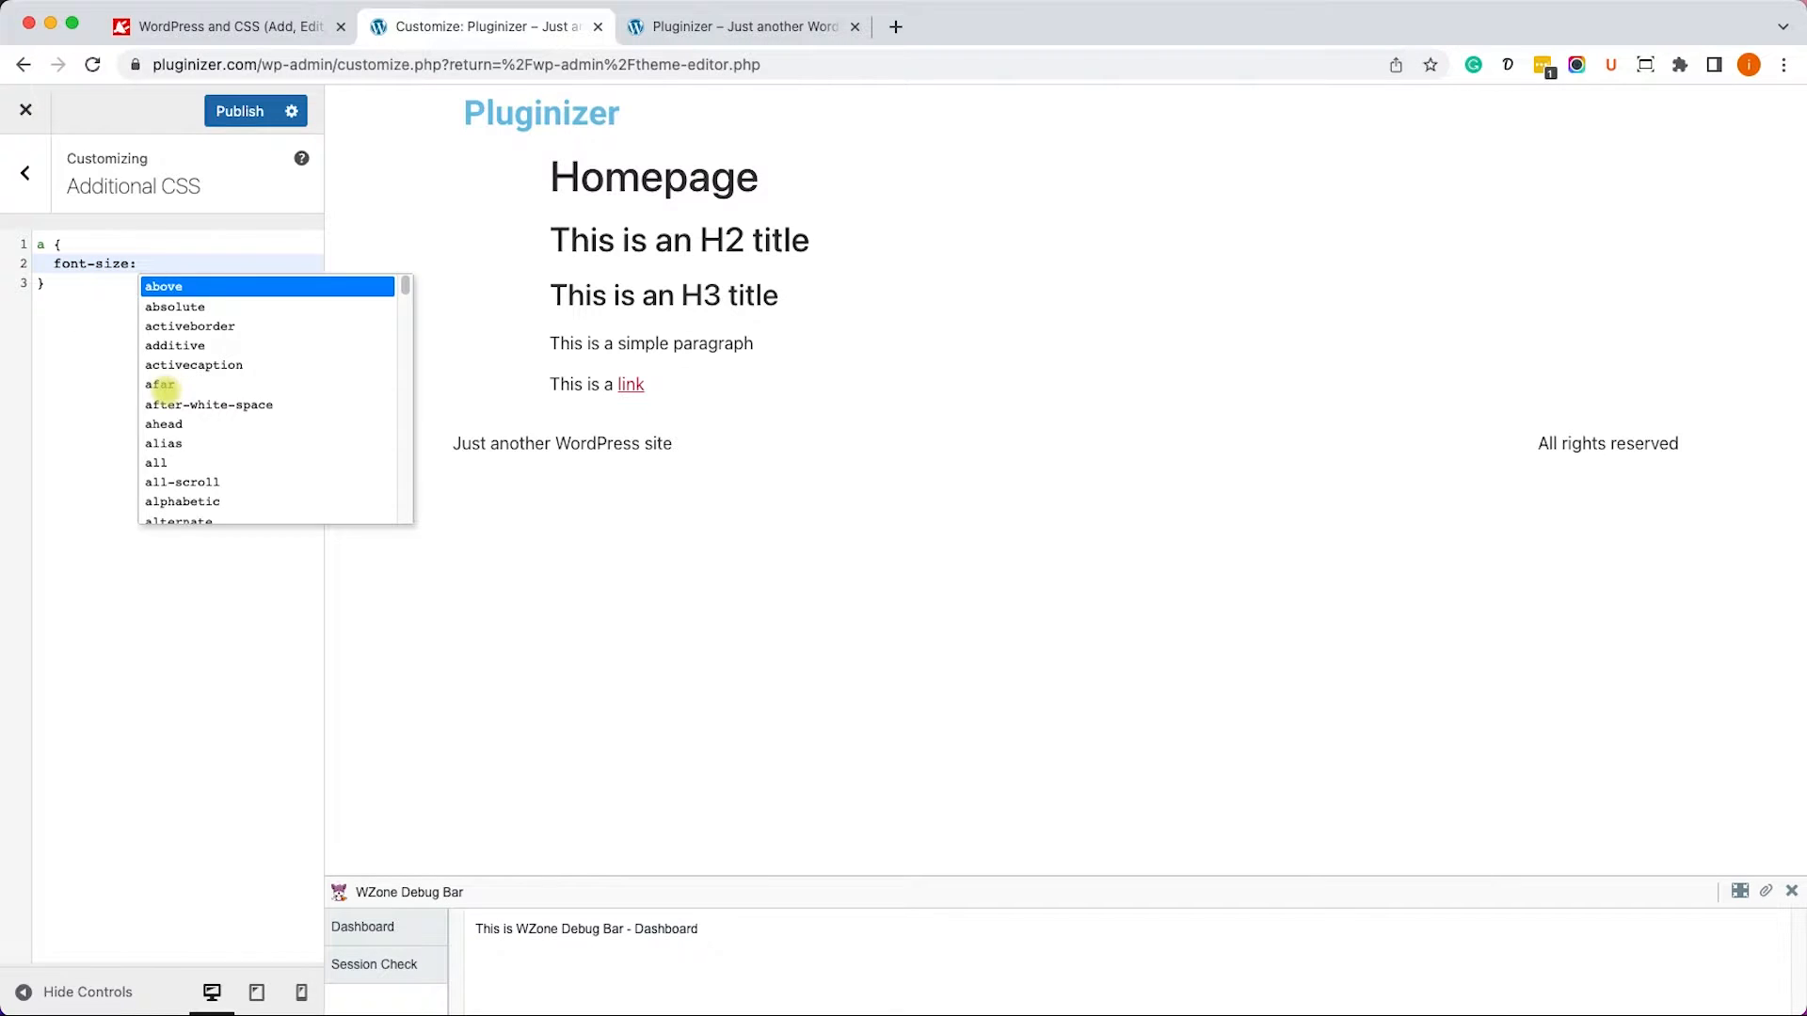
{"action": "type", "text": "2em;"}
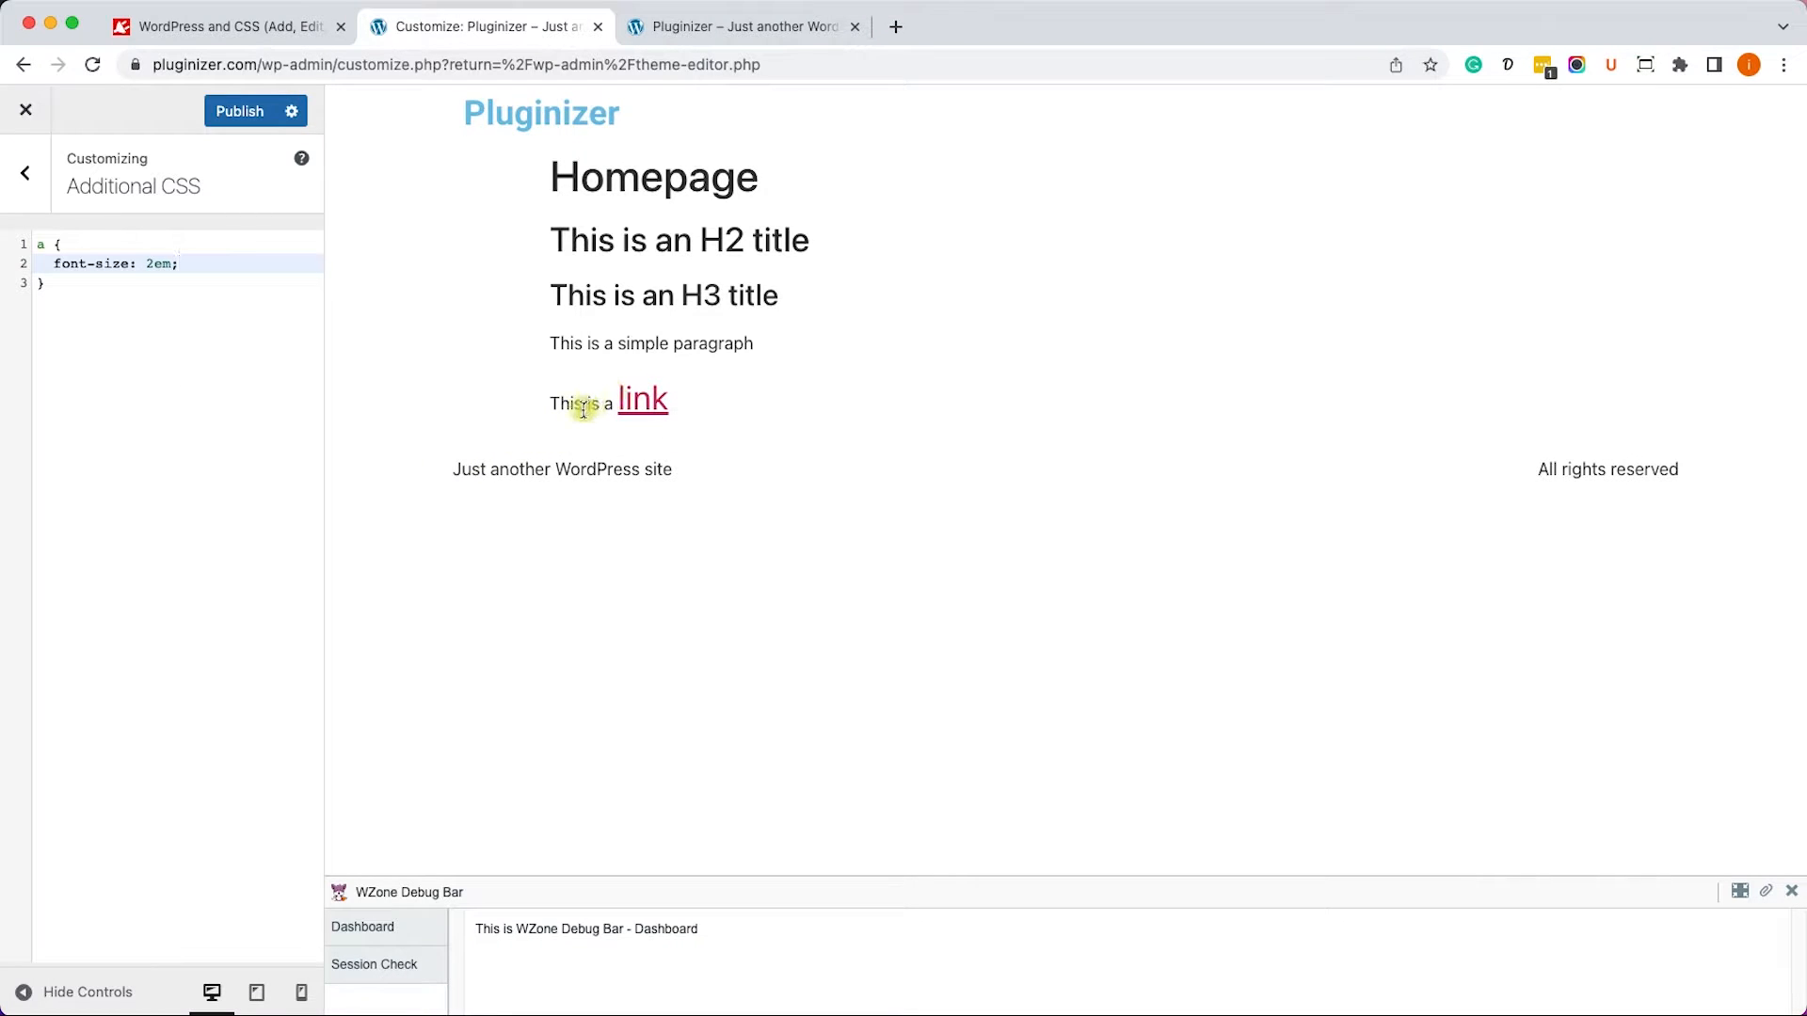
Publish the additional CSS and reload the live homepage to check the link's size.
{"action": "left_click", "coordinate": [246, 120]}
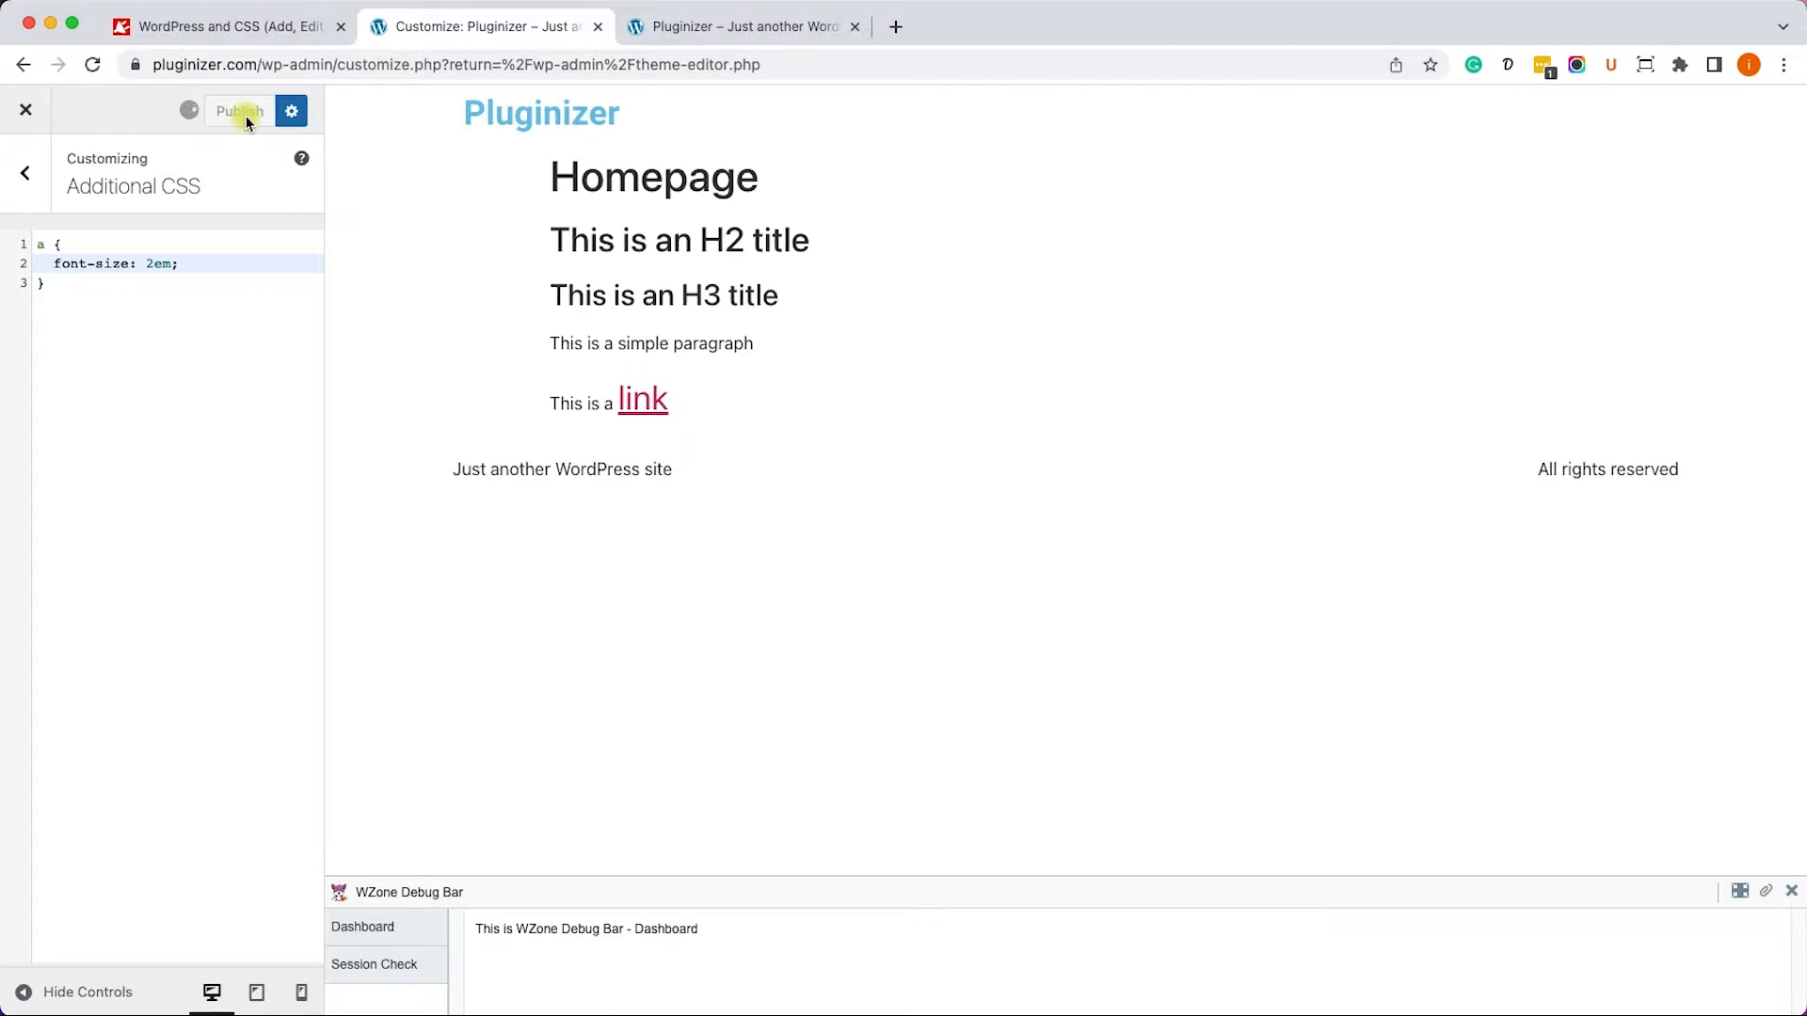
{"action": "left_click", "coordinate": [660, 28]}
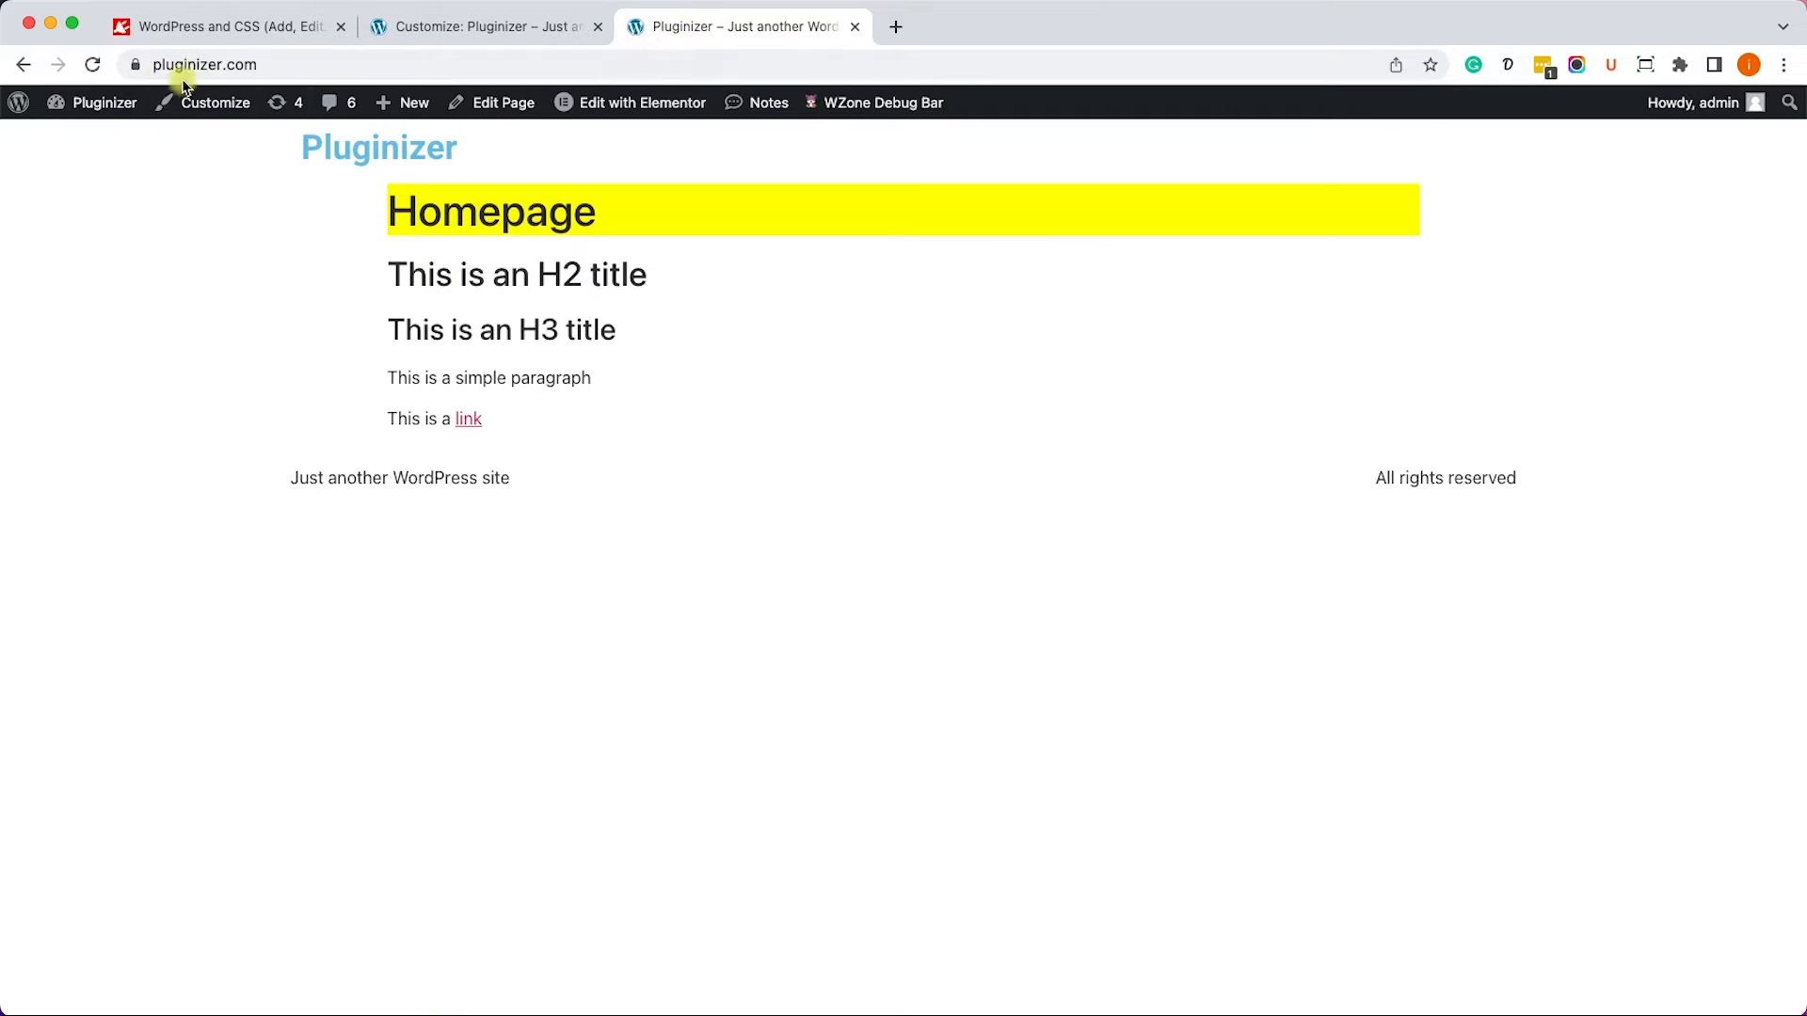
{"action": "left_click", "coordinate": [92, 64]}
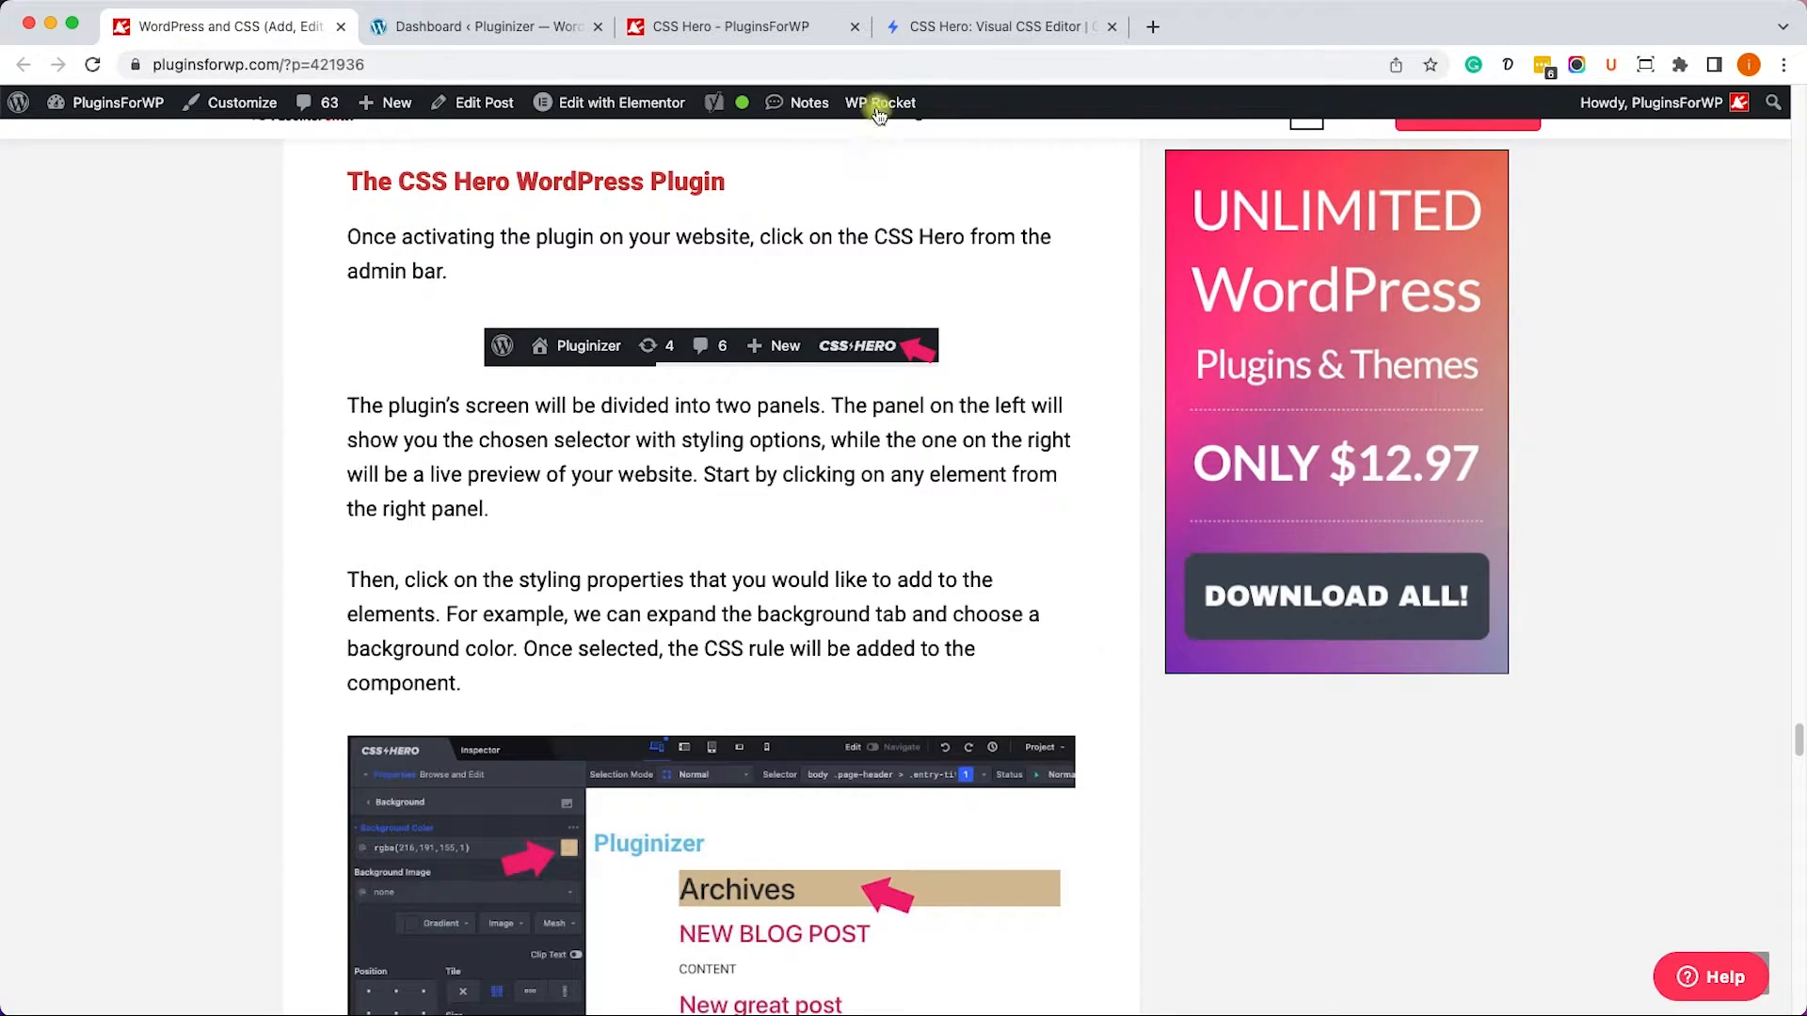
Review the CSS Hero pricing options on csshero.org and the plugin's product page on PluginsForWP.
{"action": "left_click", "coordinate": [951, 30]}
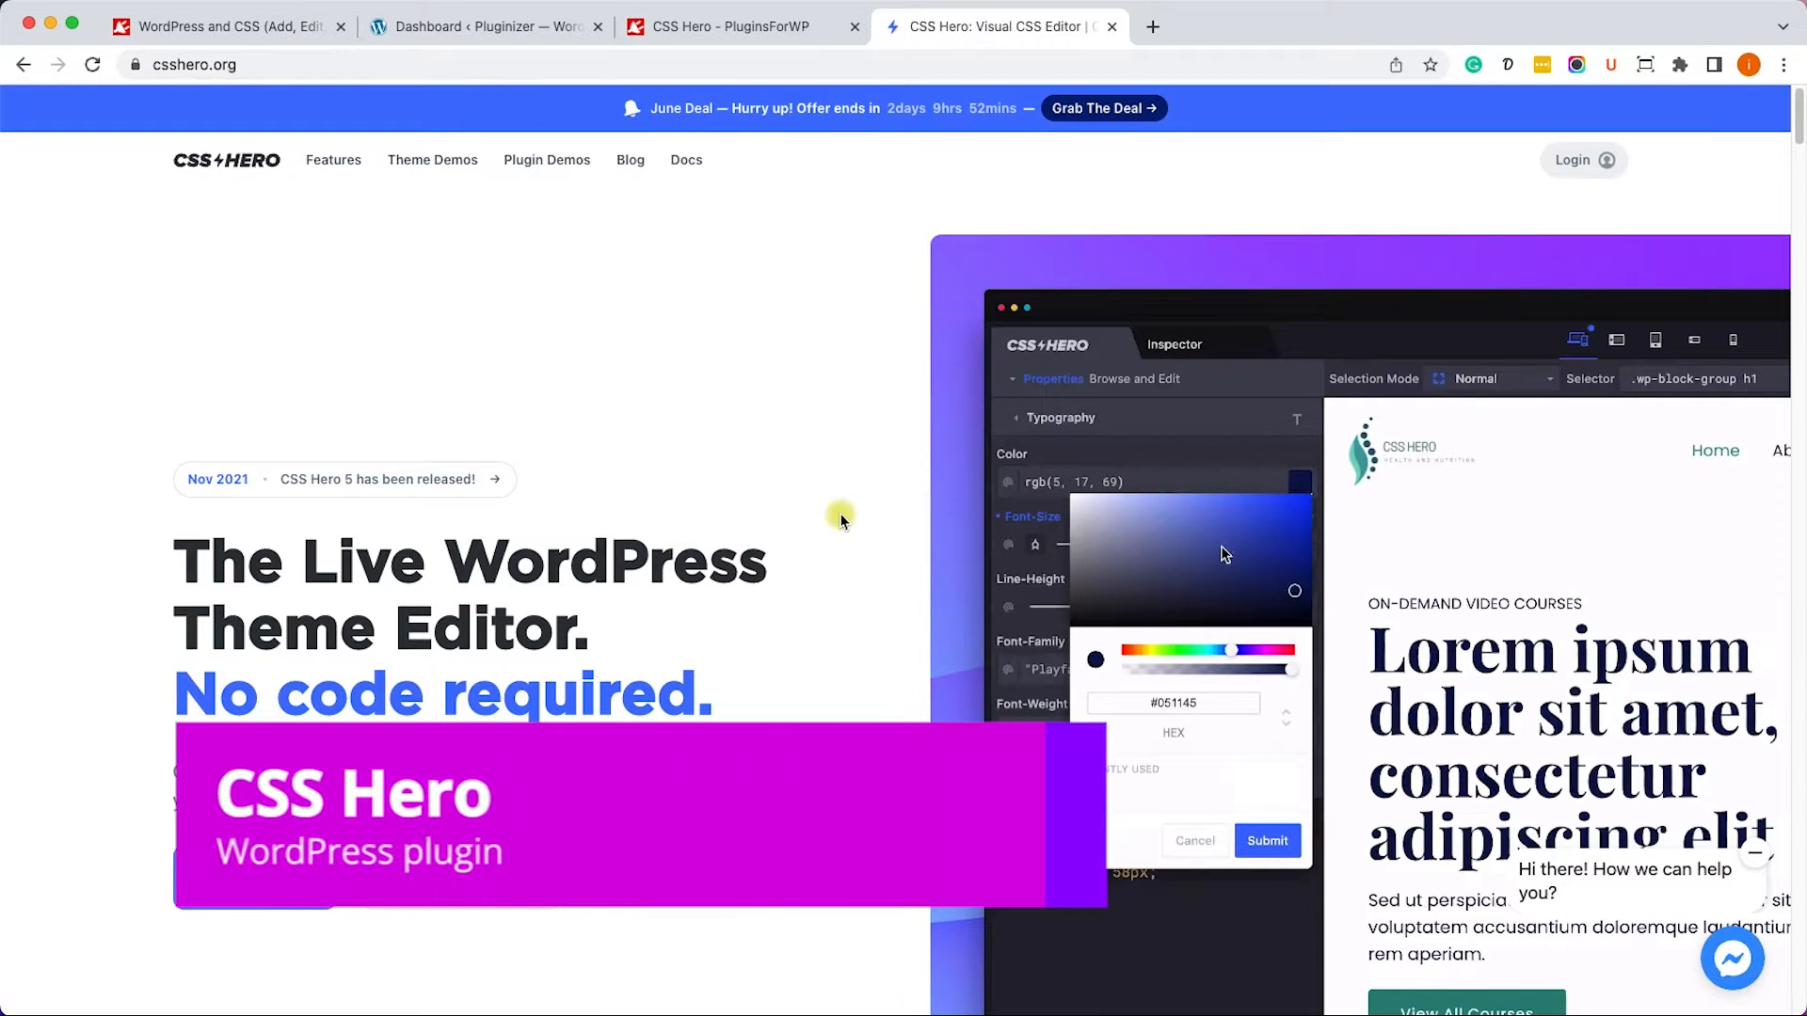
{"action": "left_click", "coordinate": [254, 879]}
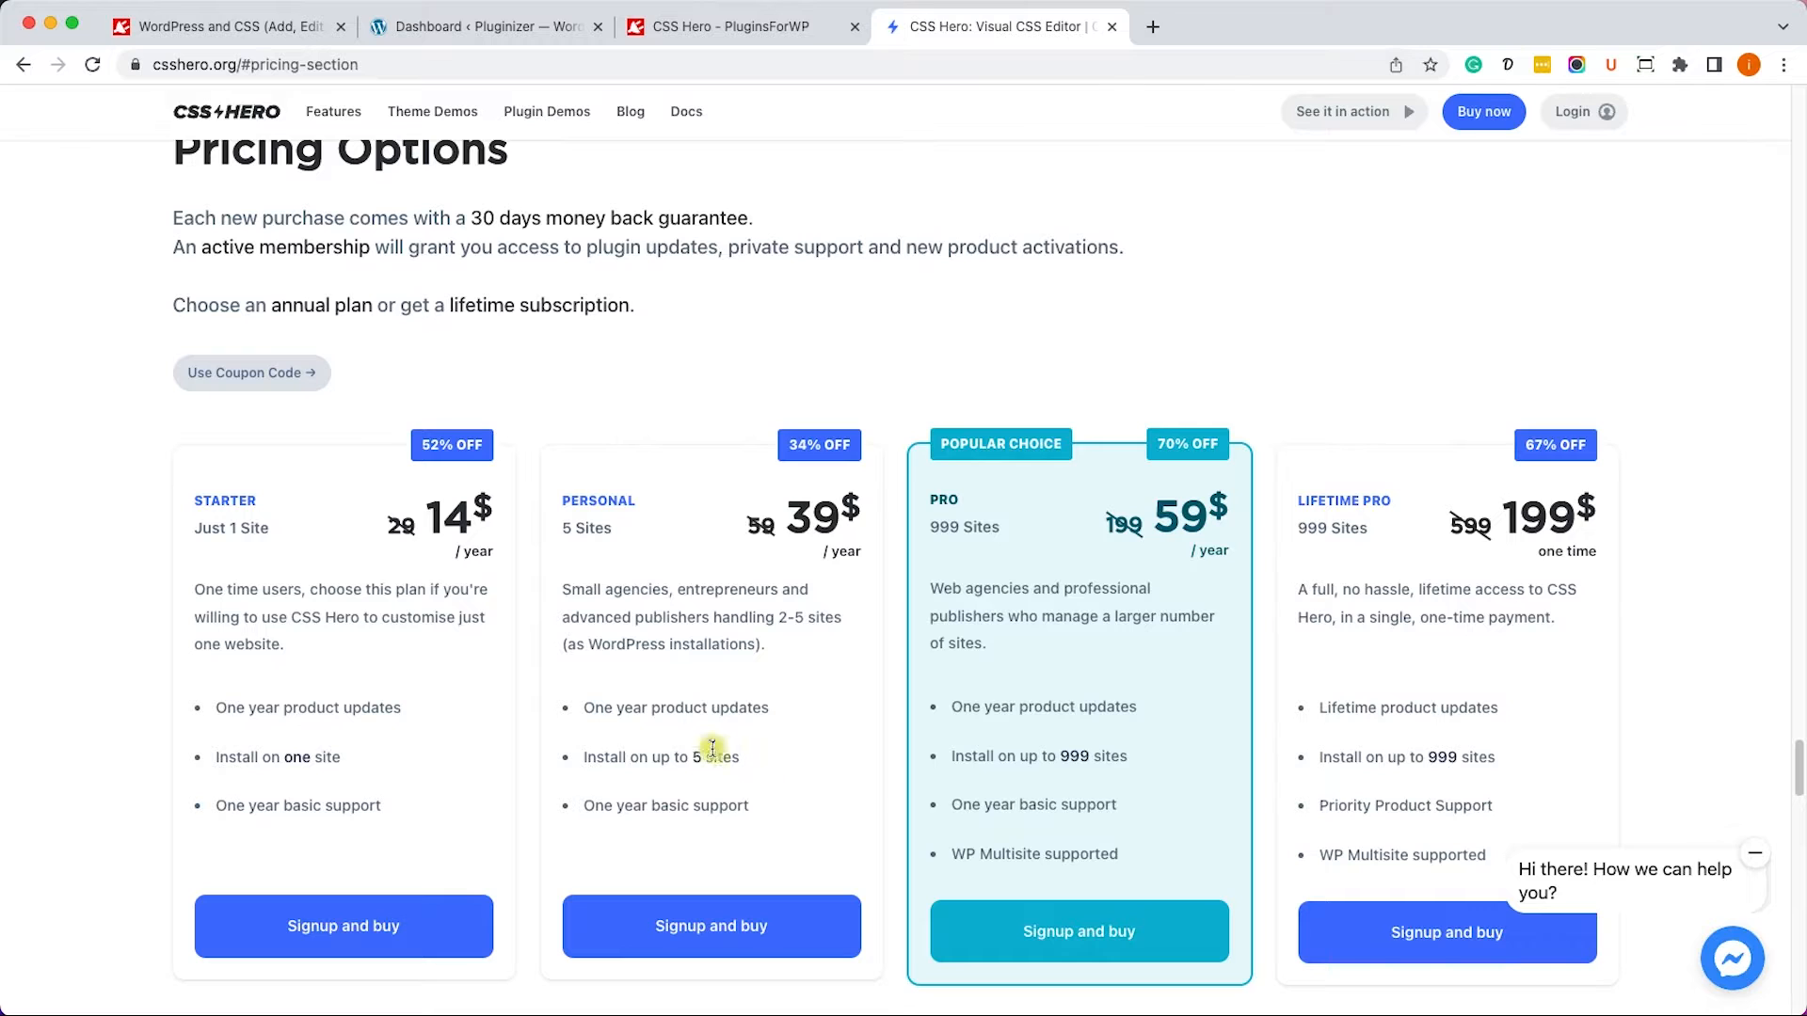
{"action": "left_click", "coordinate": [757, 30]}
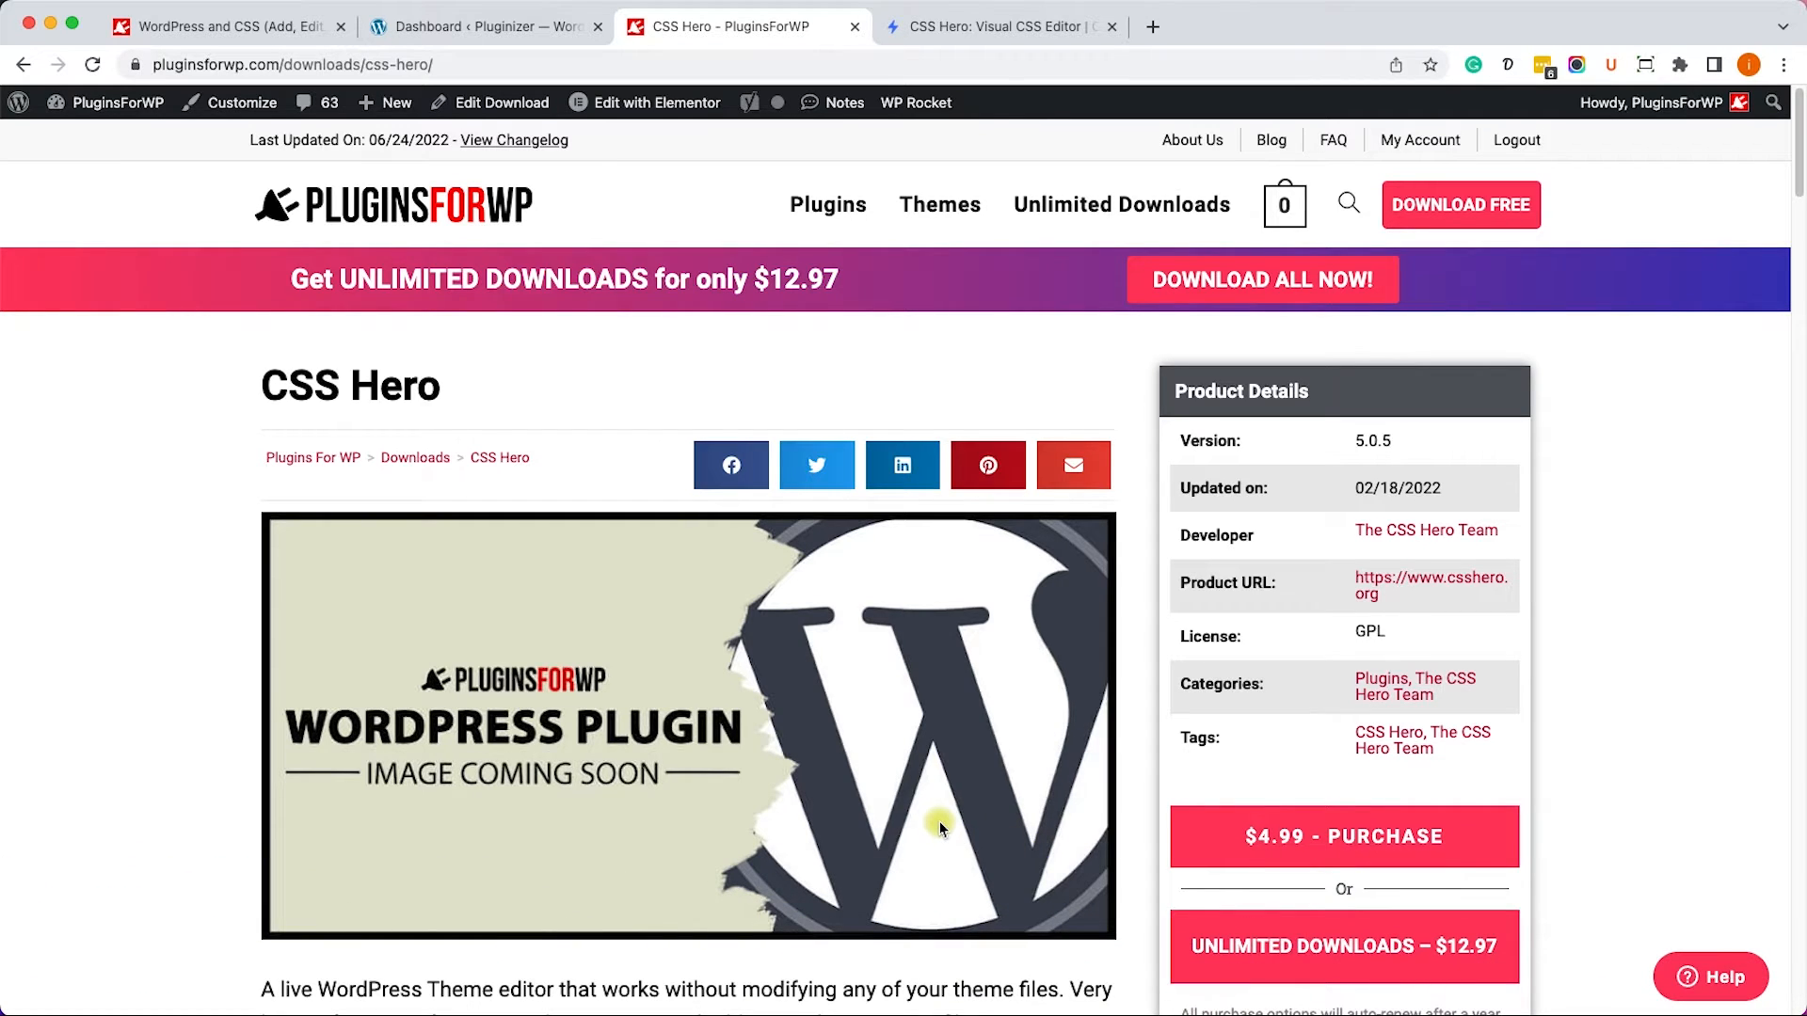
Find CSS Hero in the Pluginizer site's Plugins for WP manager, then install and activate it.
{"action": "left_click", "coordinate": [489, 36]}
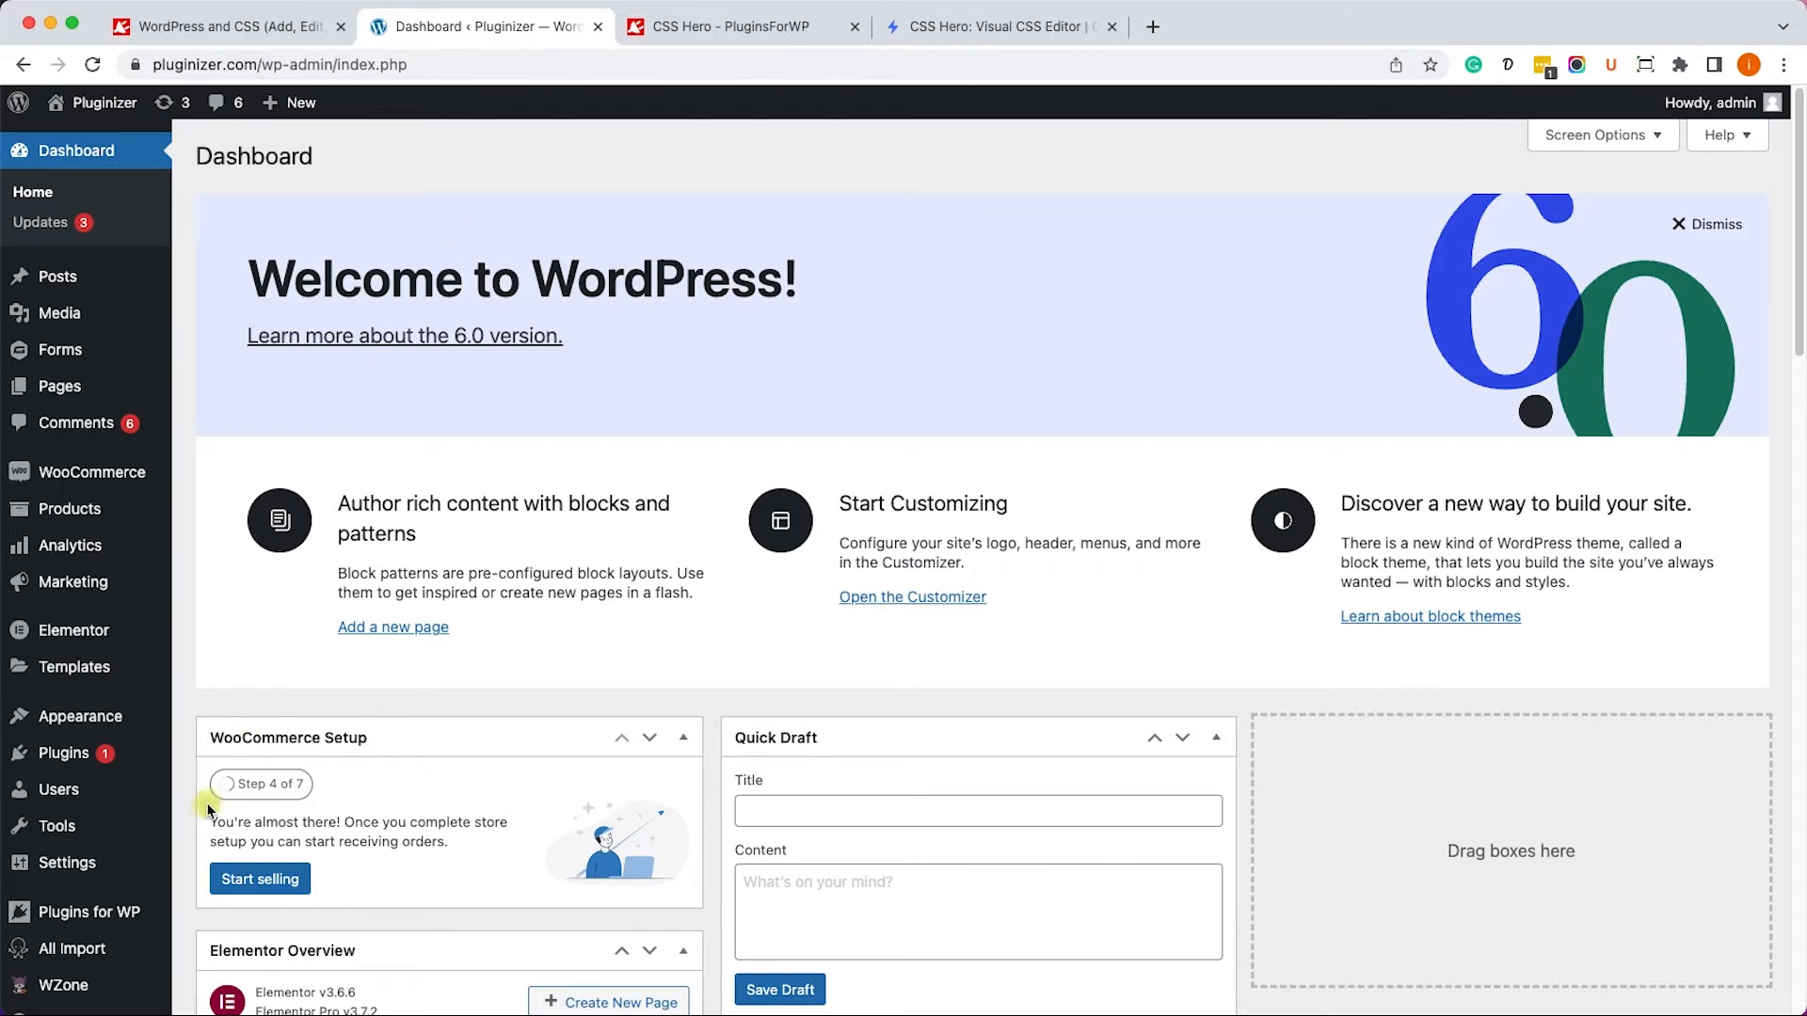
{"action": "left_click", "coordinate": [105, 913]}
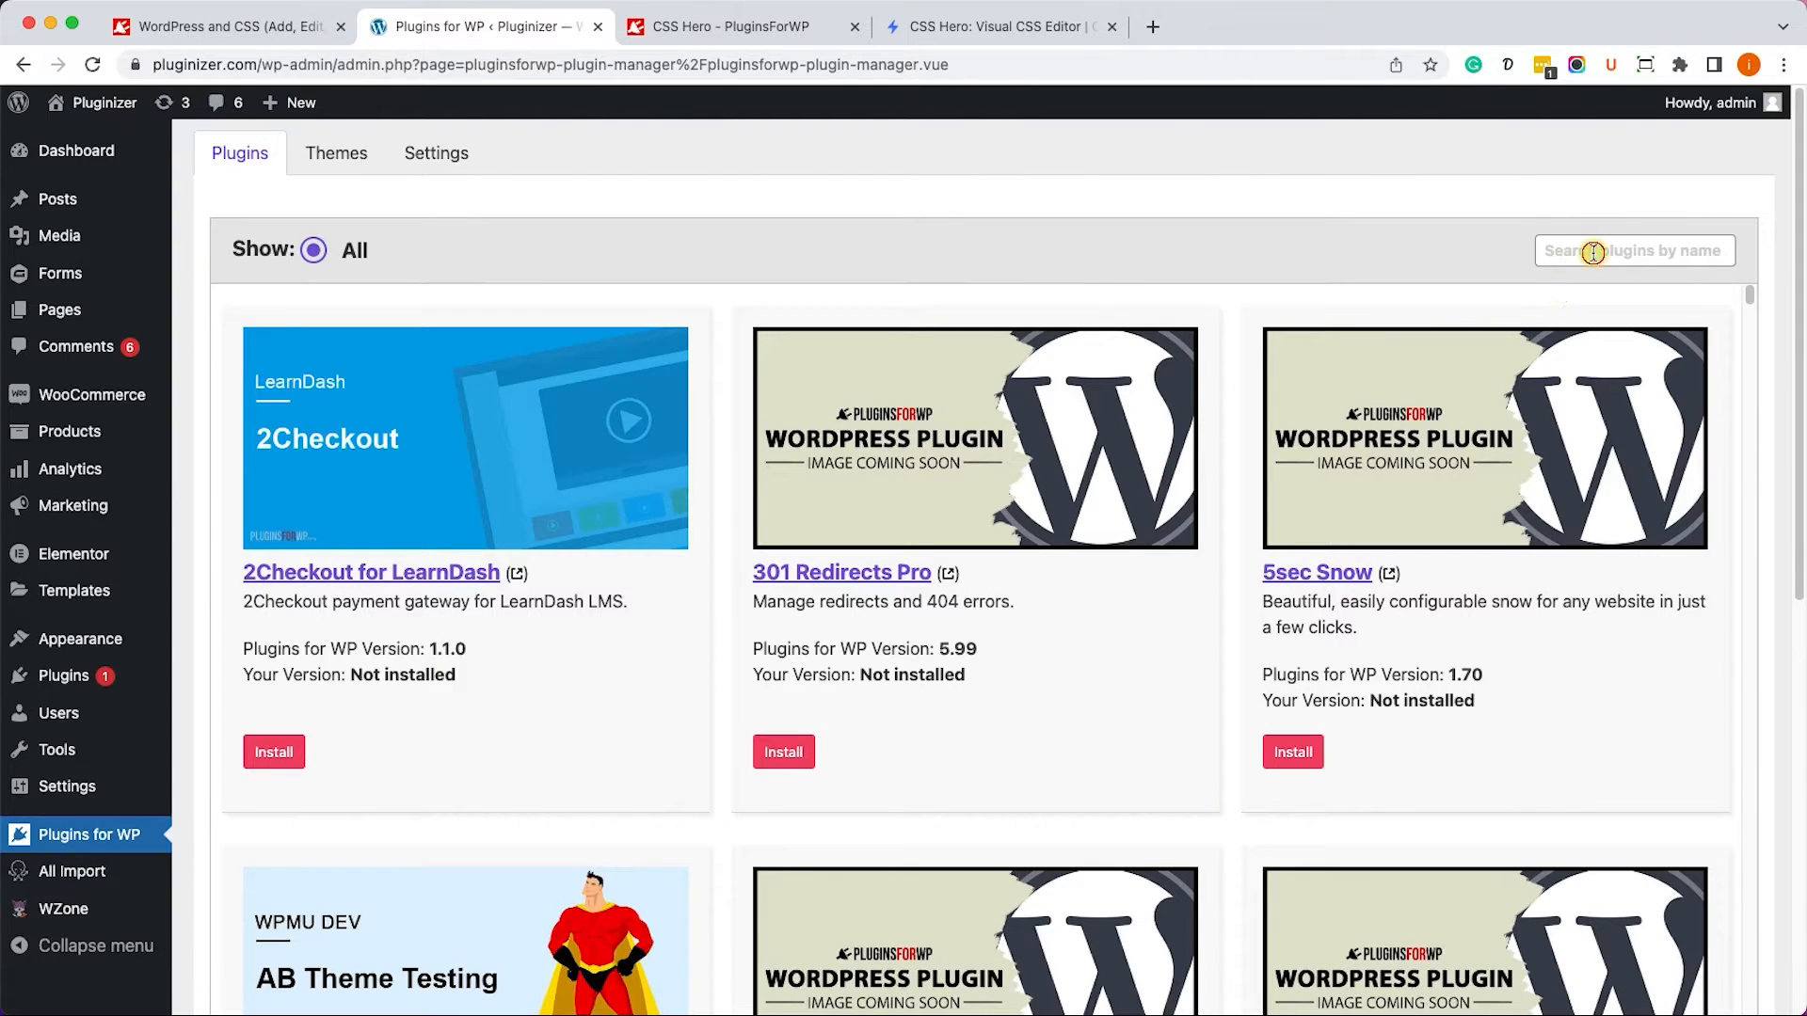
{"action": "left_click", "coordinate": [1594, 252]}
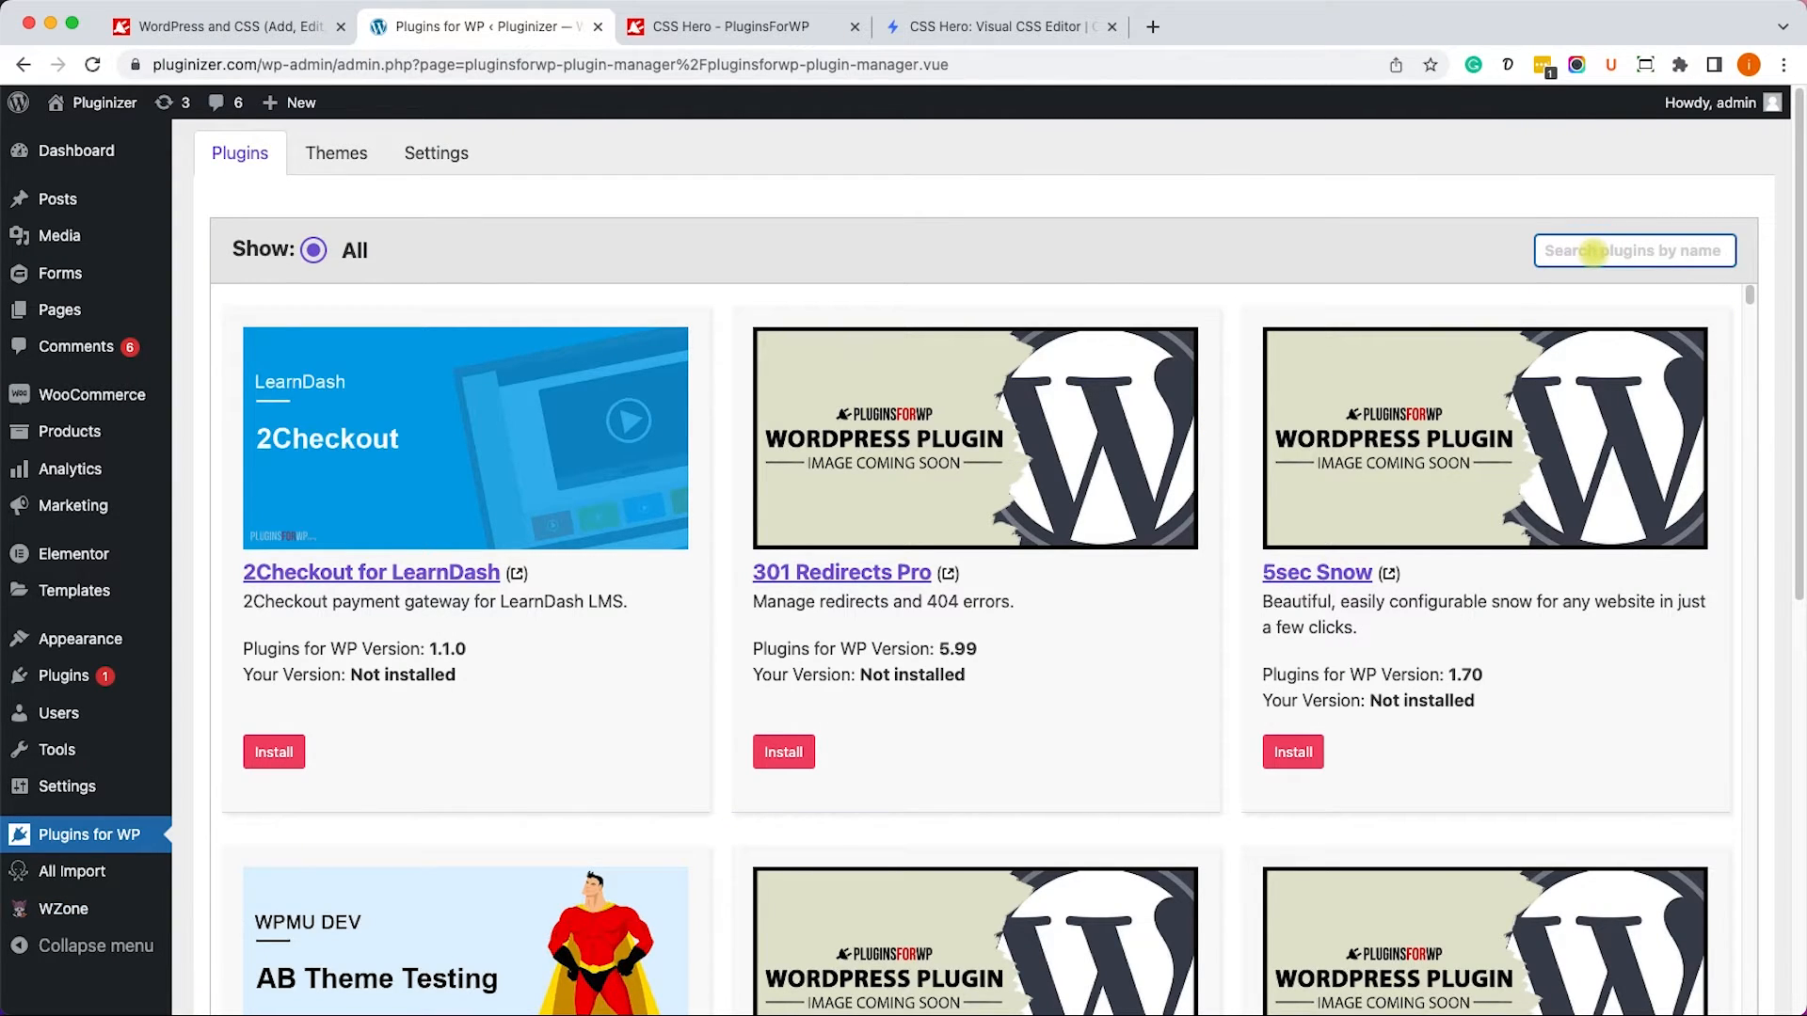
{"action": "type", "text": "css hero"}
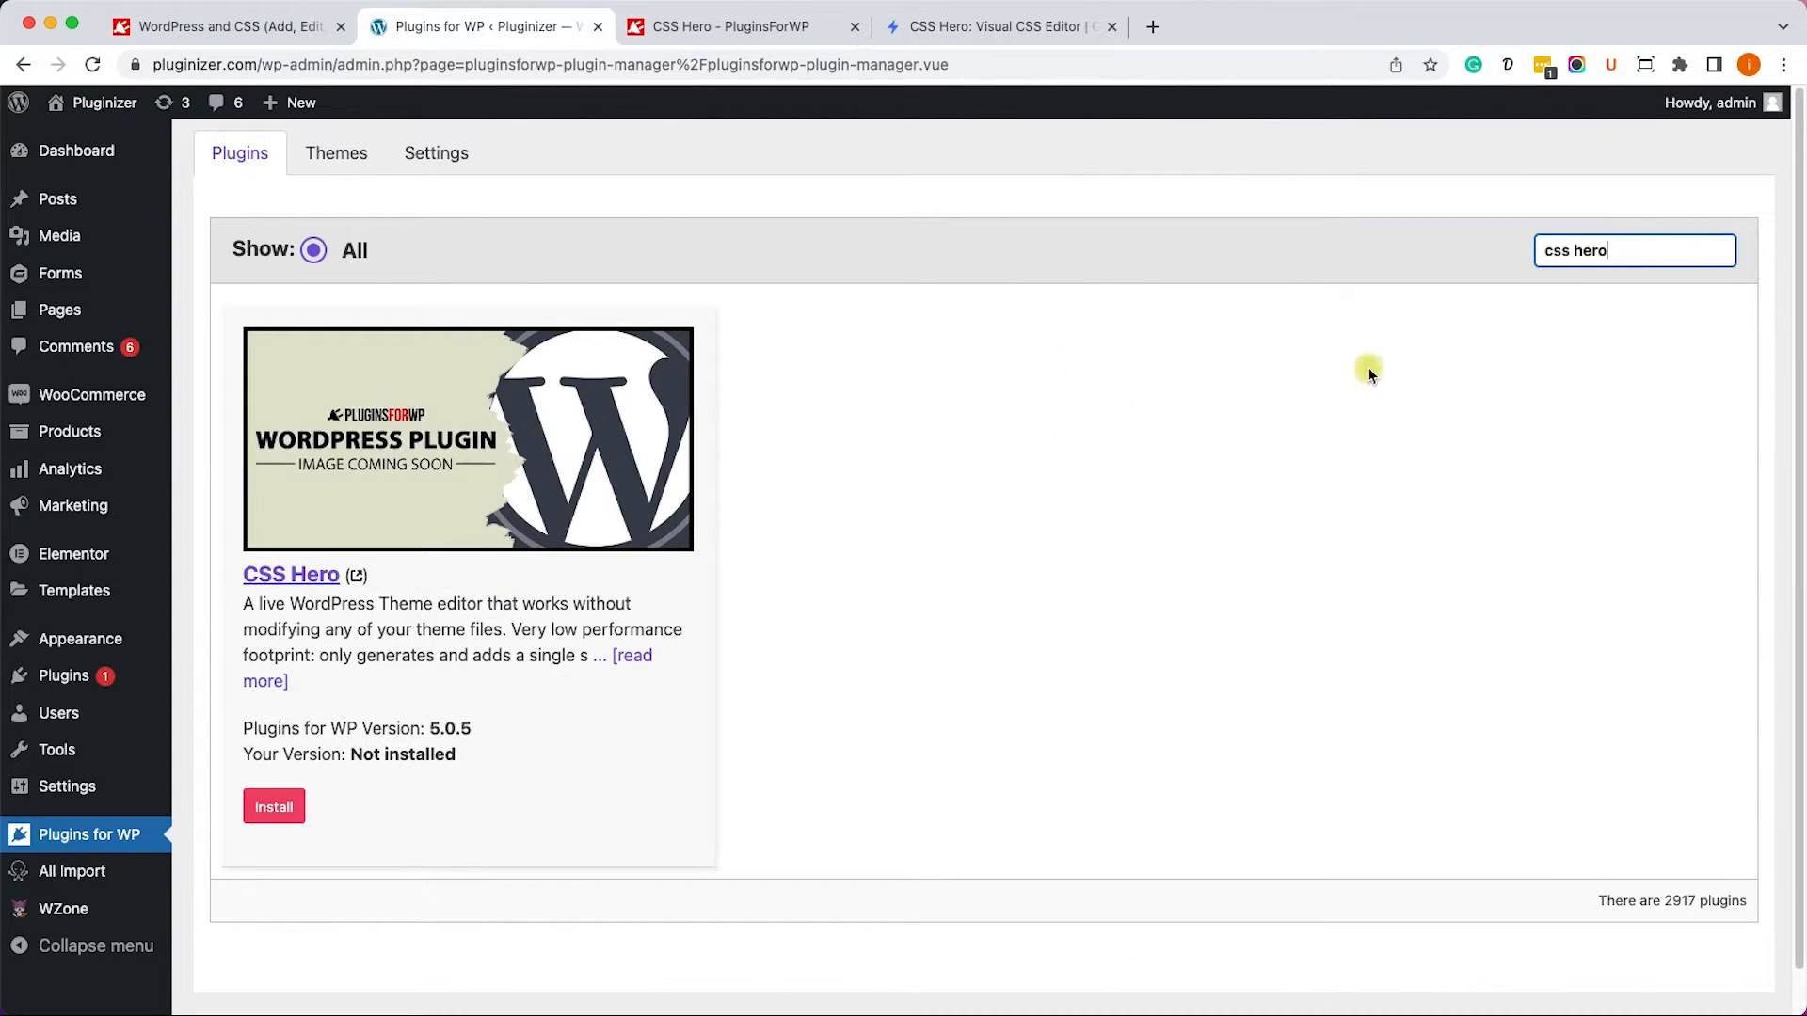
{"action": "left_click", "coordinate": [270, 807]}
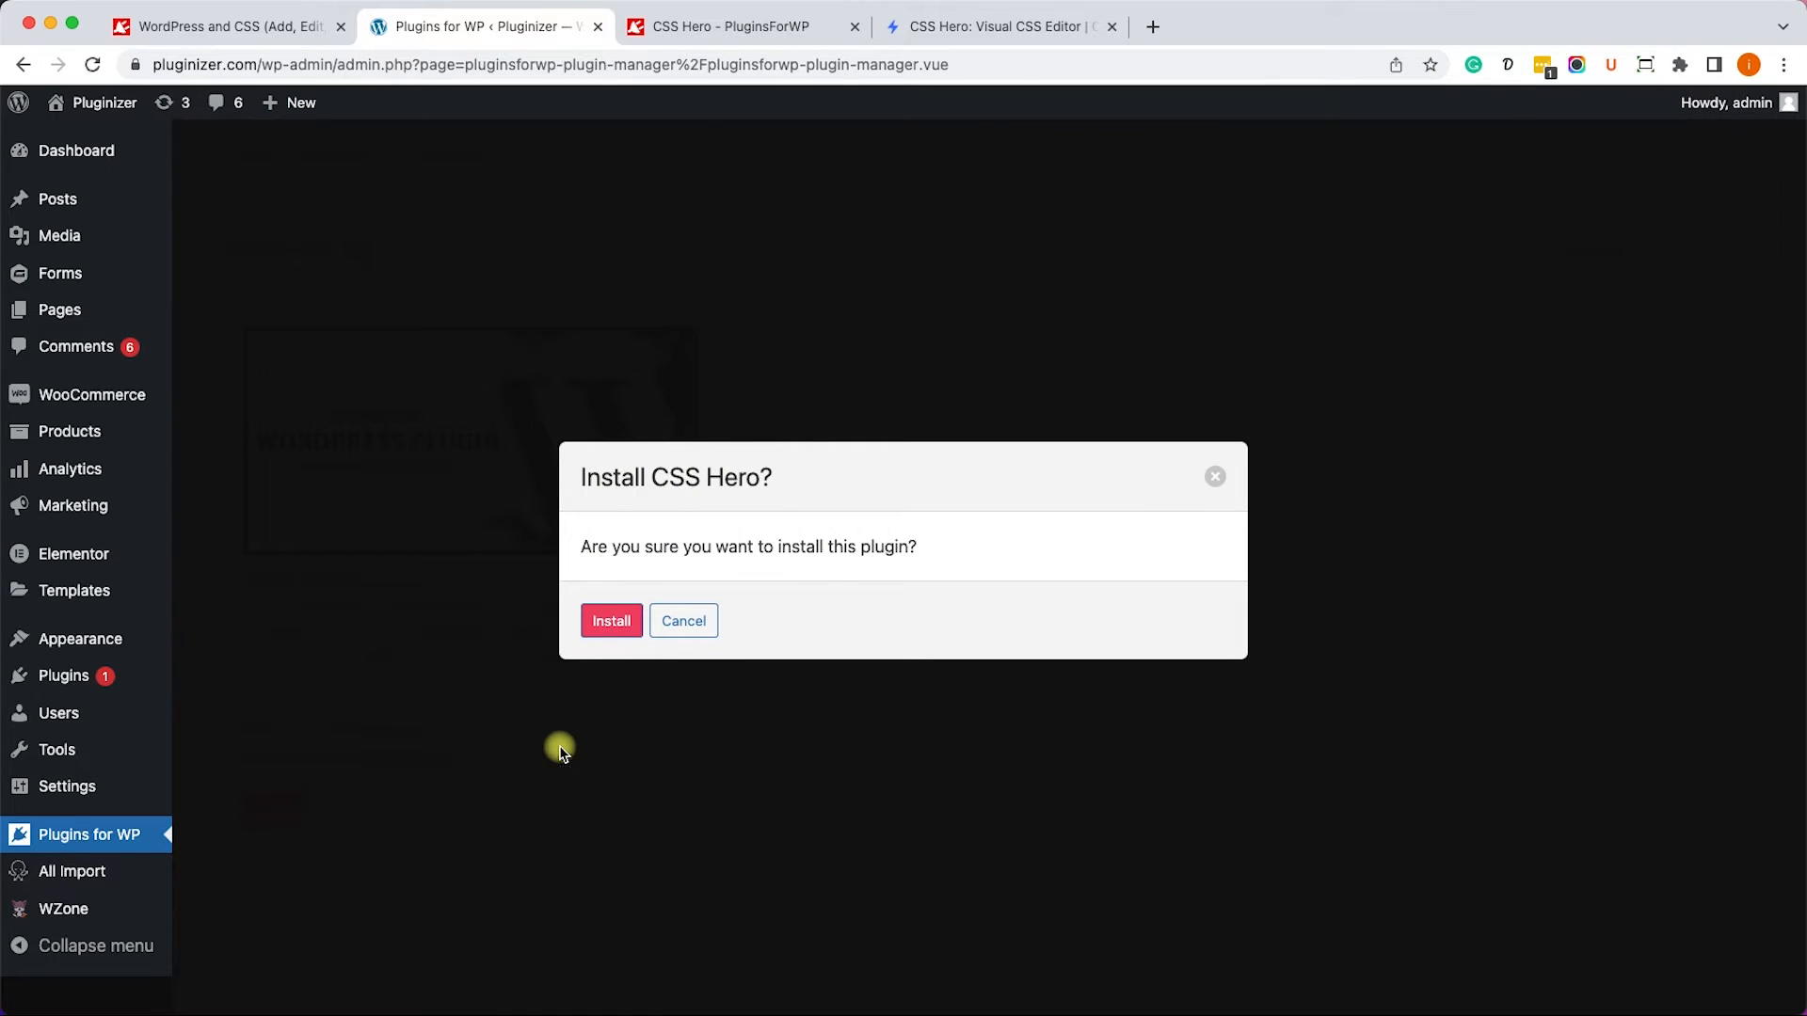
{"action": "left_click", "coordinate": [607, 620]}
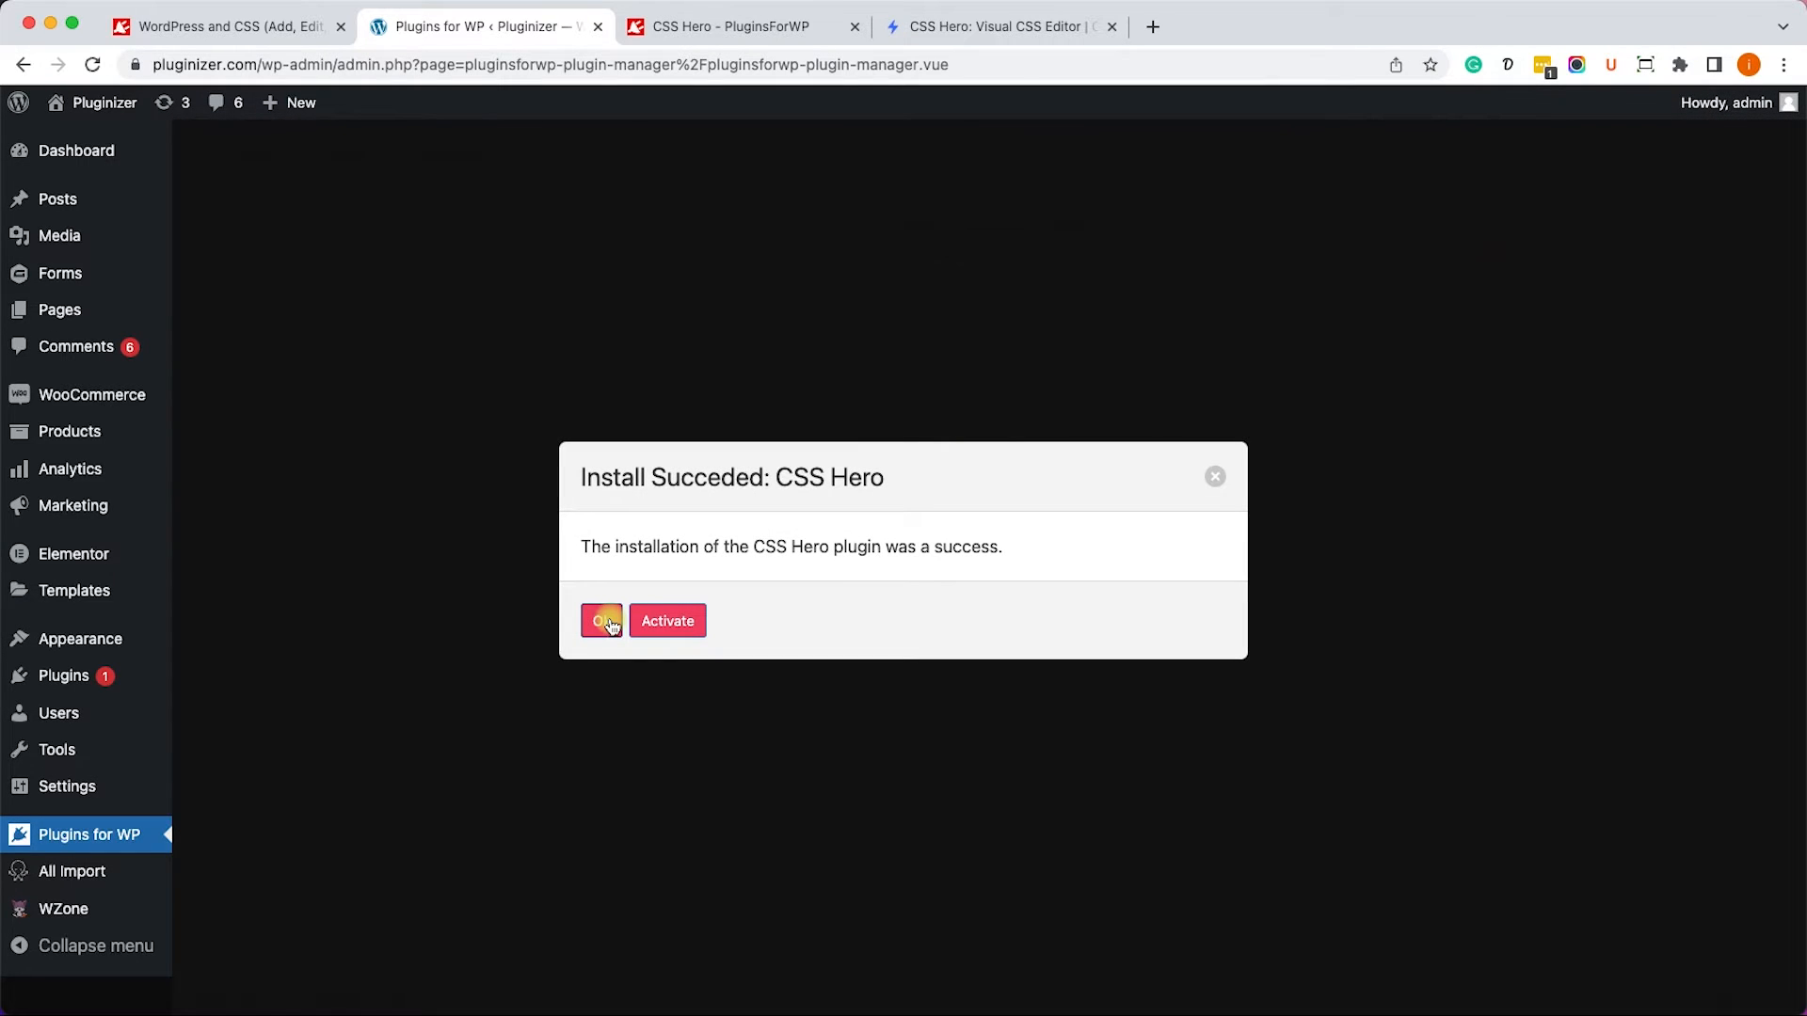
{"action": "left_click", "coordinate": [646, 619]}
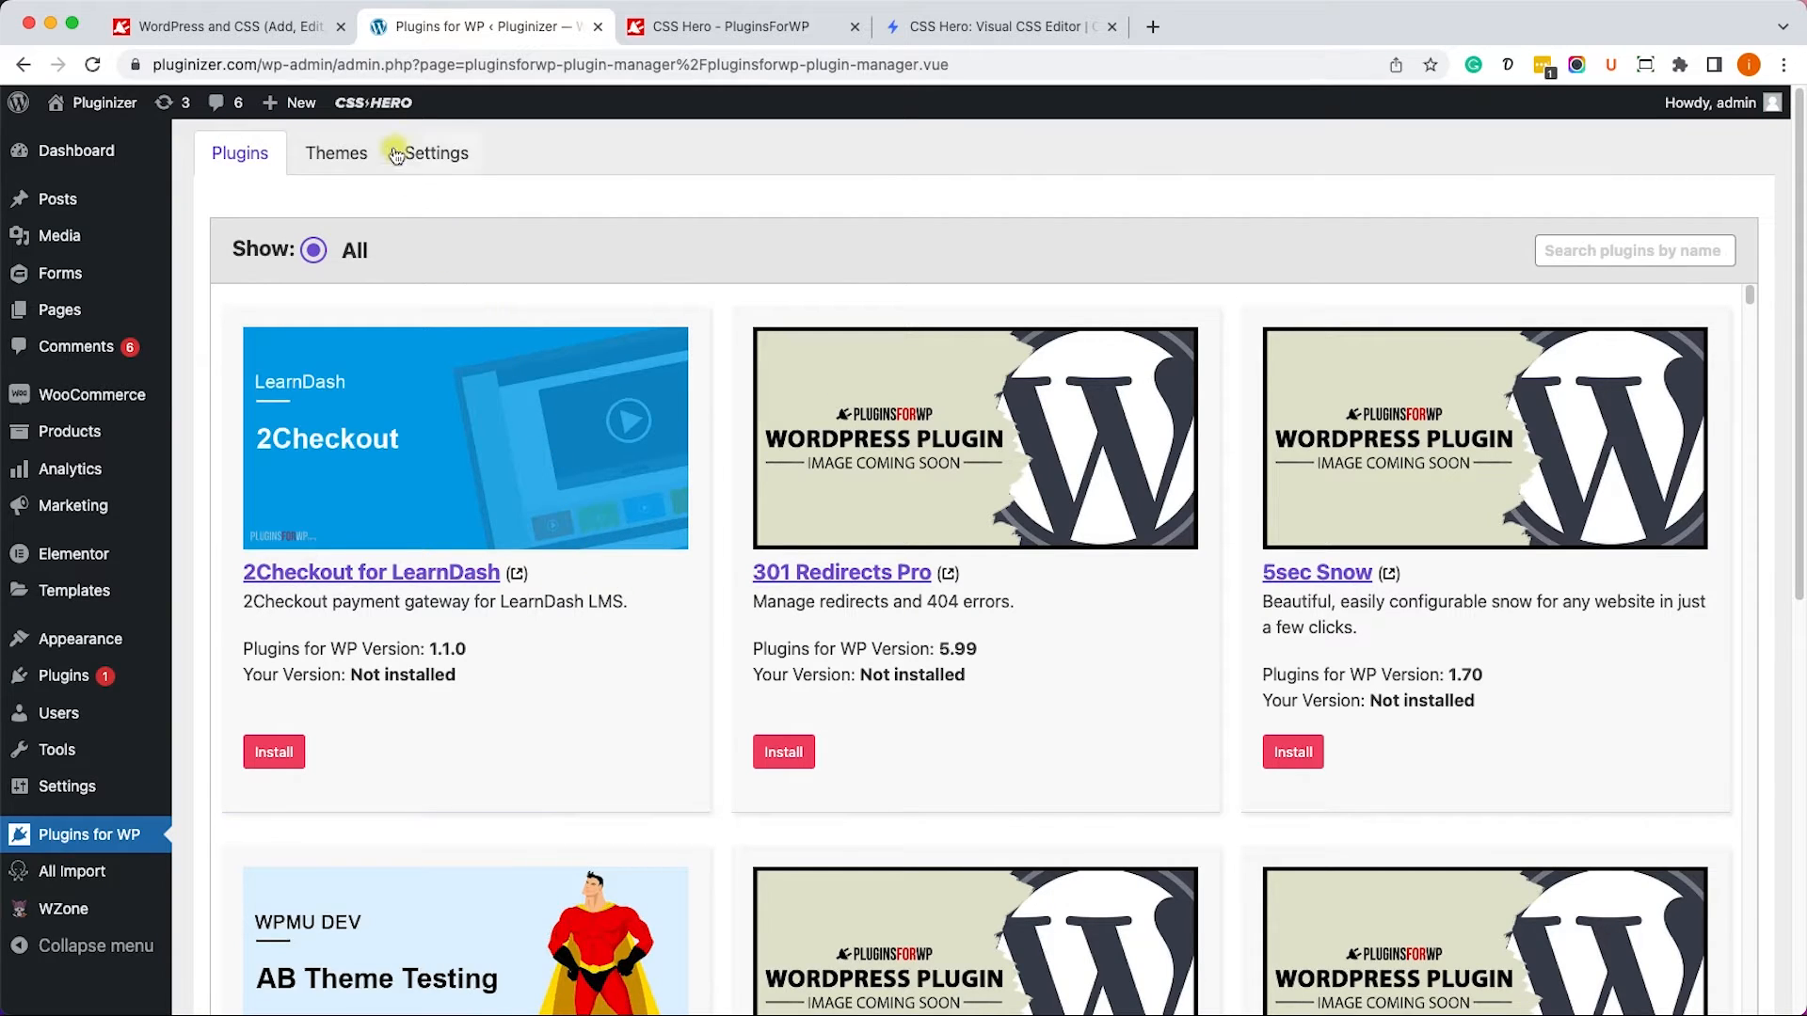
Open the homepage in the CSS Hero editor and give the H3 title a #EA9090 background color.
{"action": "left_click", "coordinate": [373, 103]}
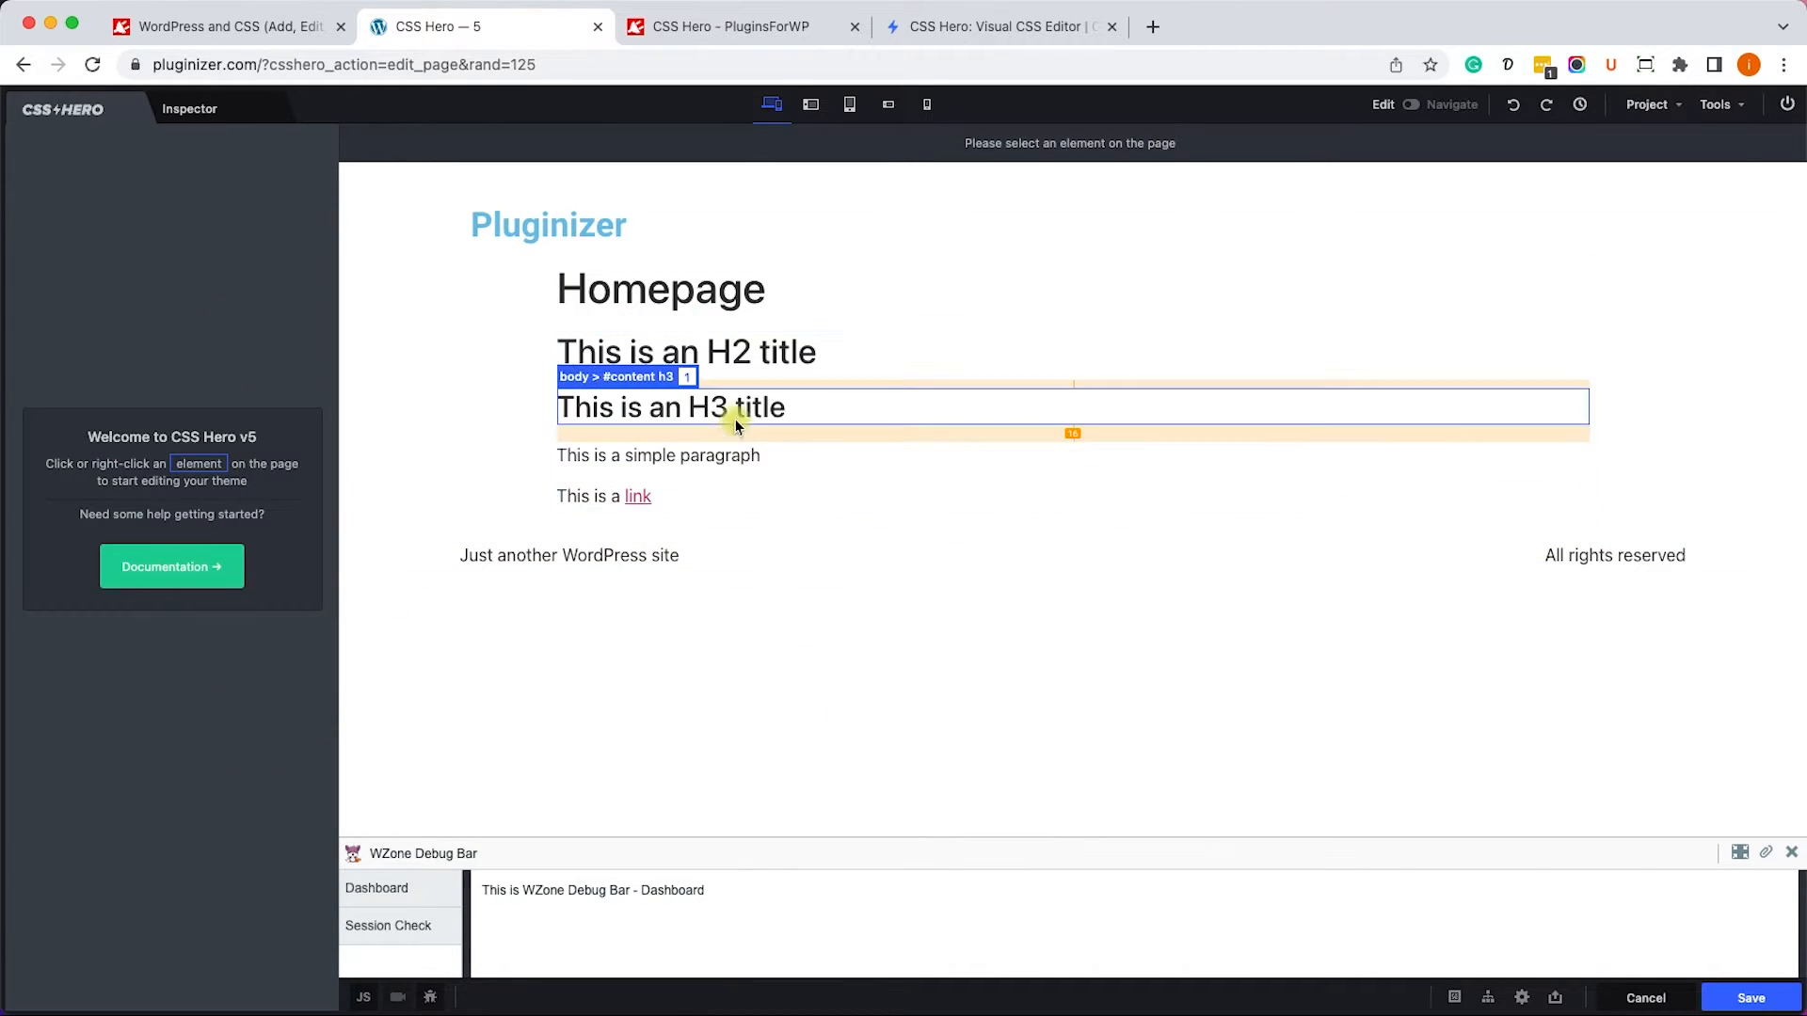
{"action": "left_click", "coordinate": [731, 414]}
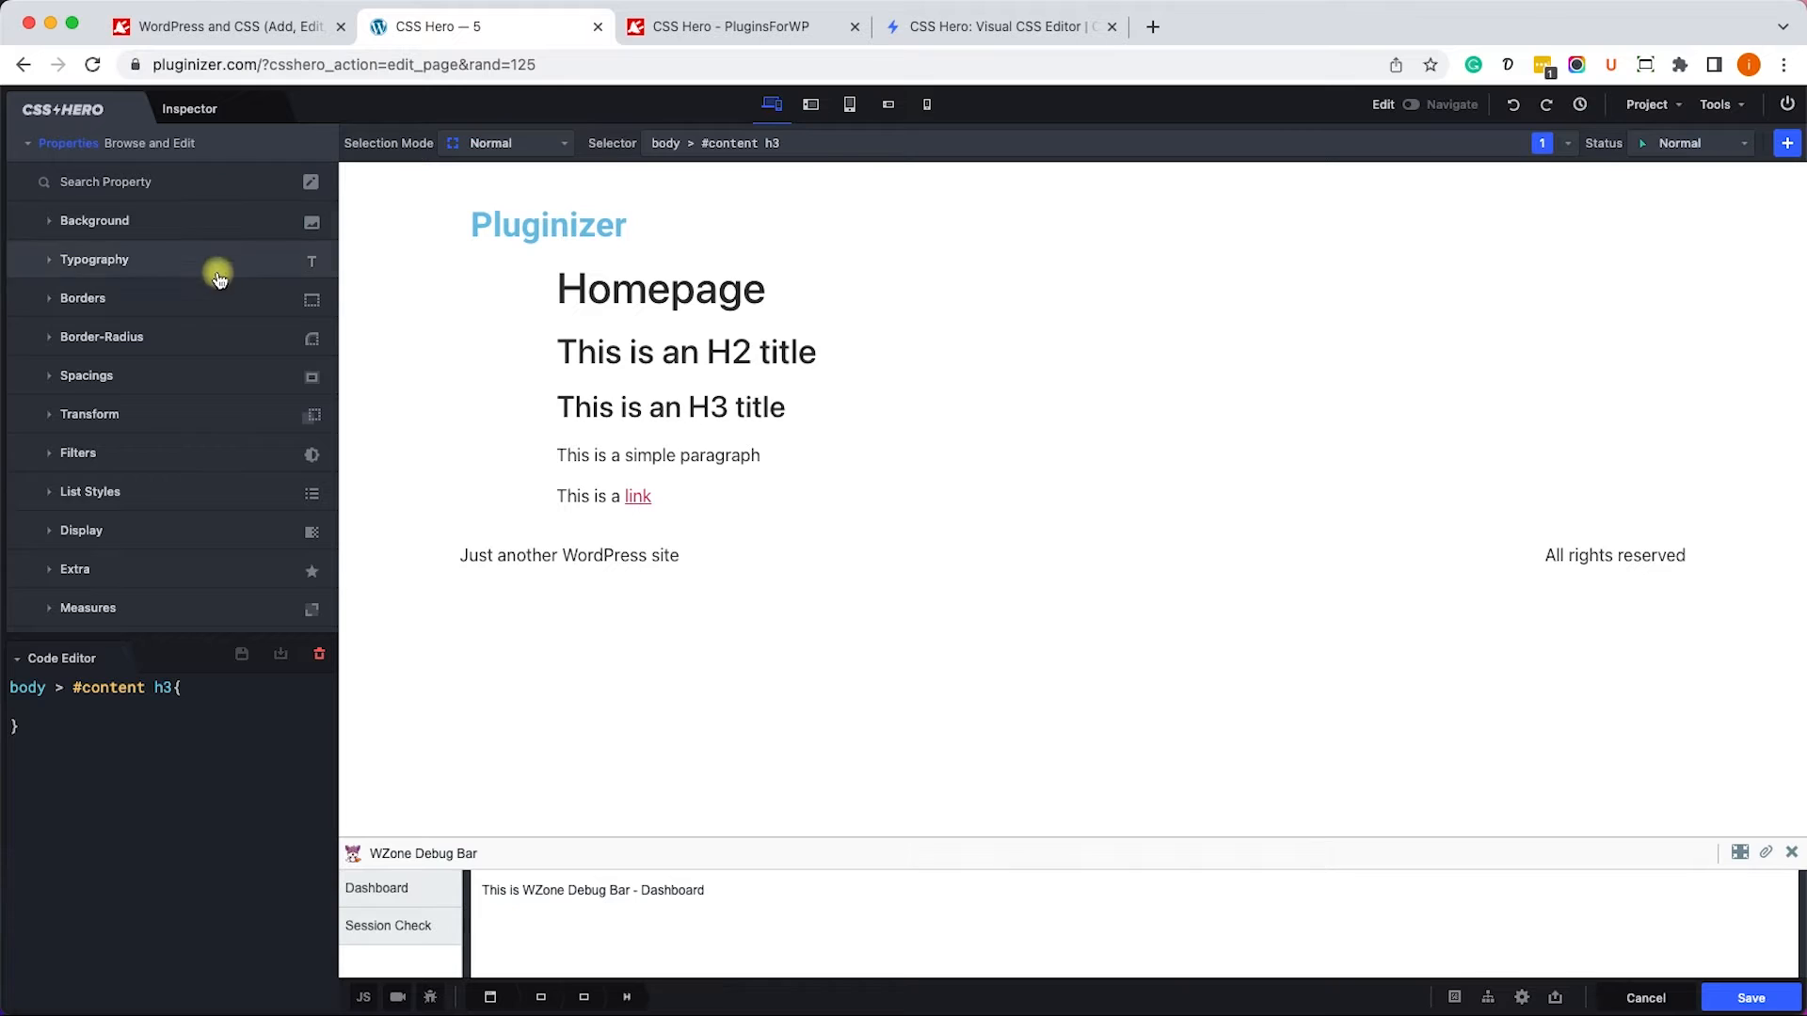
{"action": "left_click", "coordinate": [278, 228]}
{"action": "left_click", "coordinate": [314, 245]}
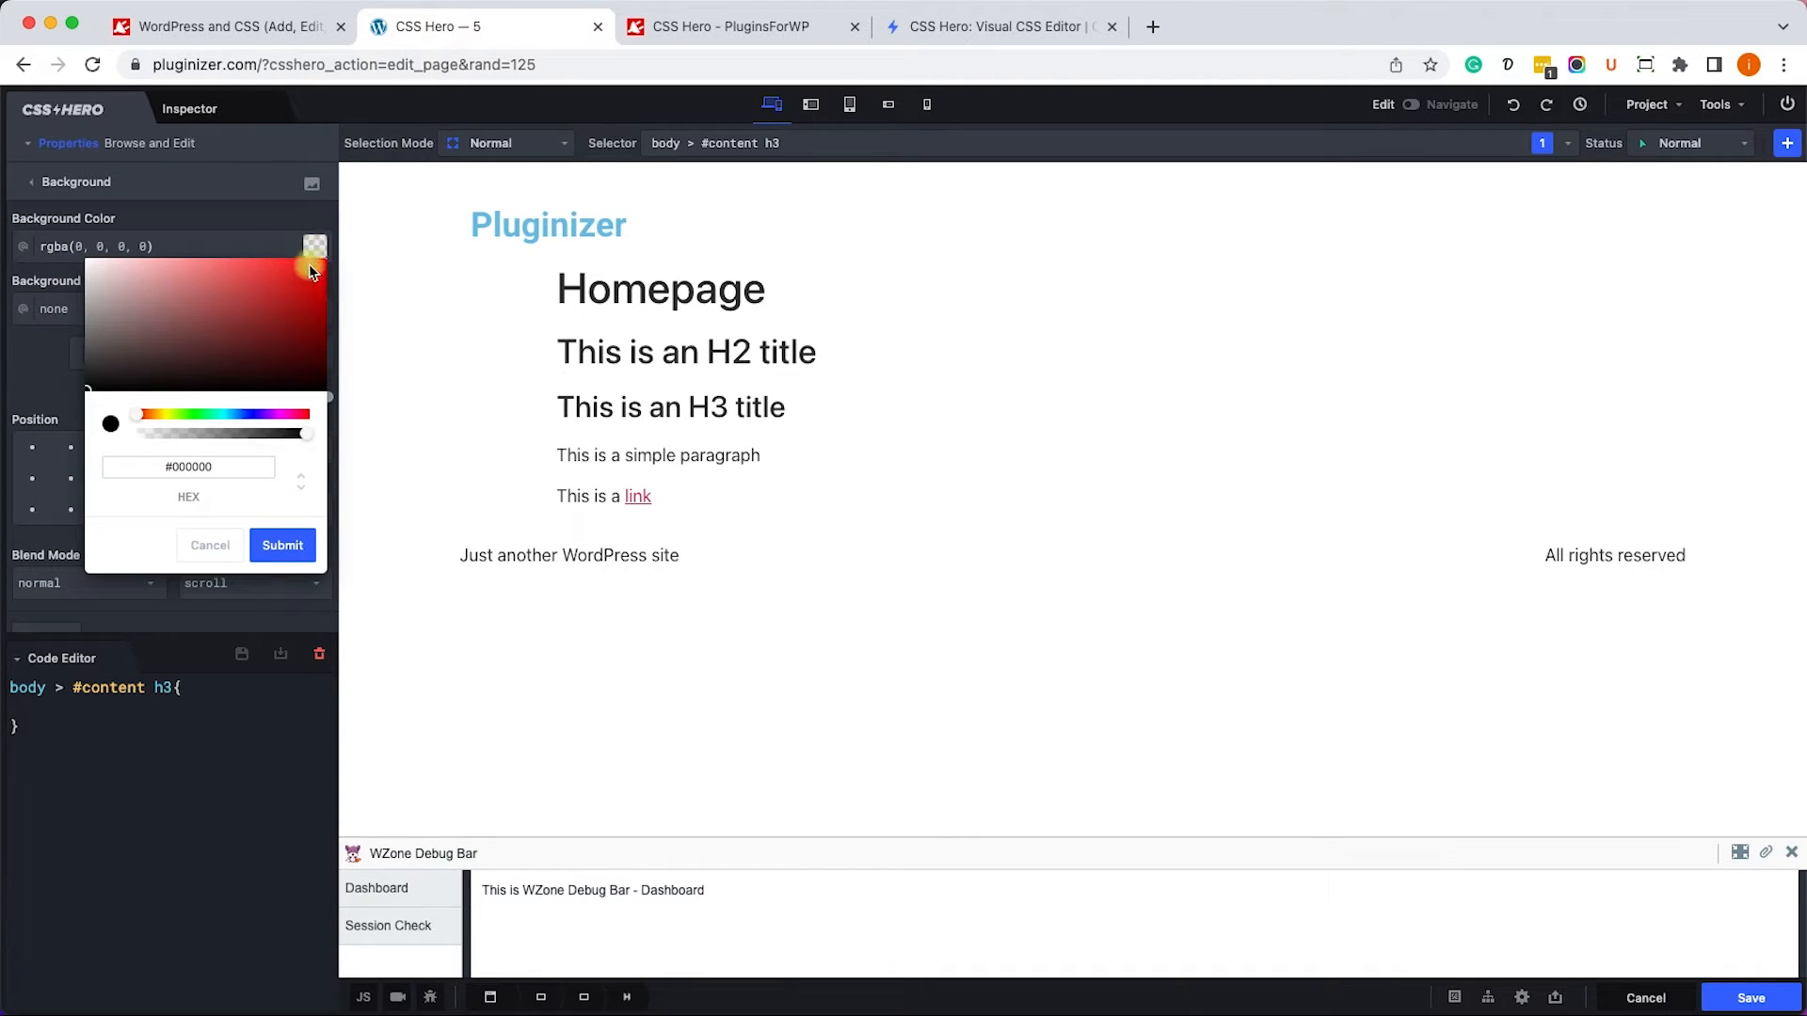
{"action": "left_click", "coordinate": [181, 271]}
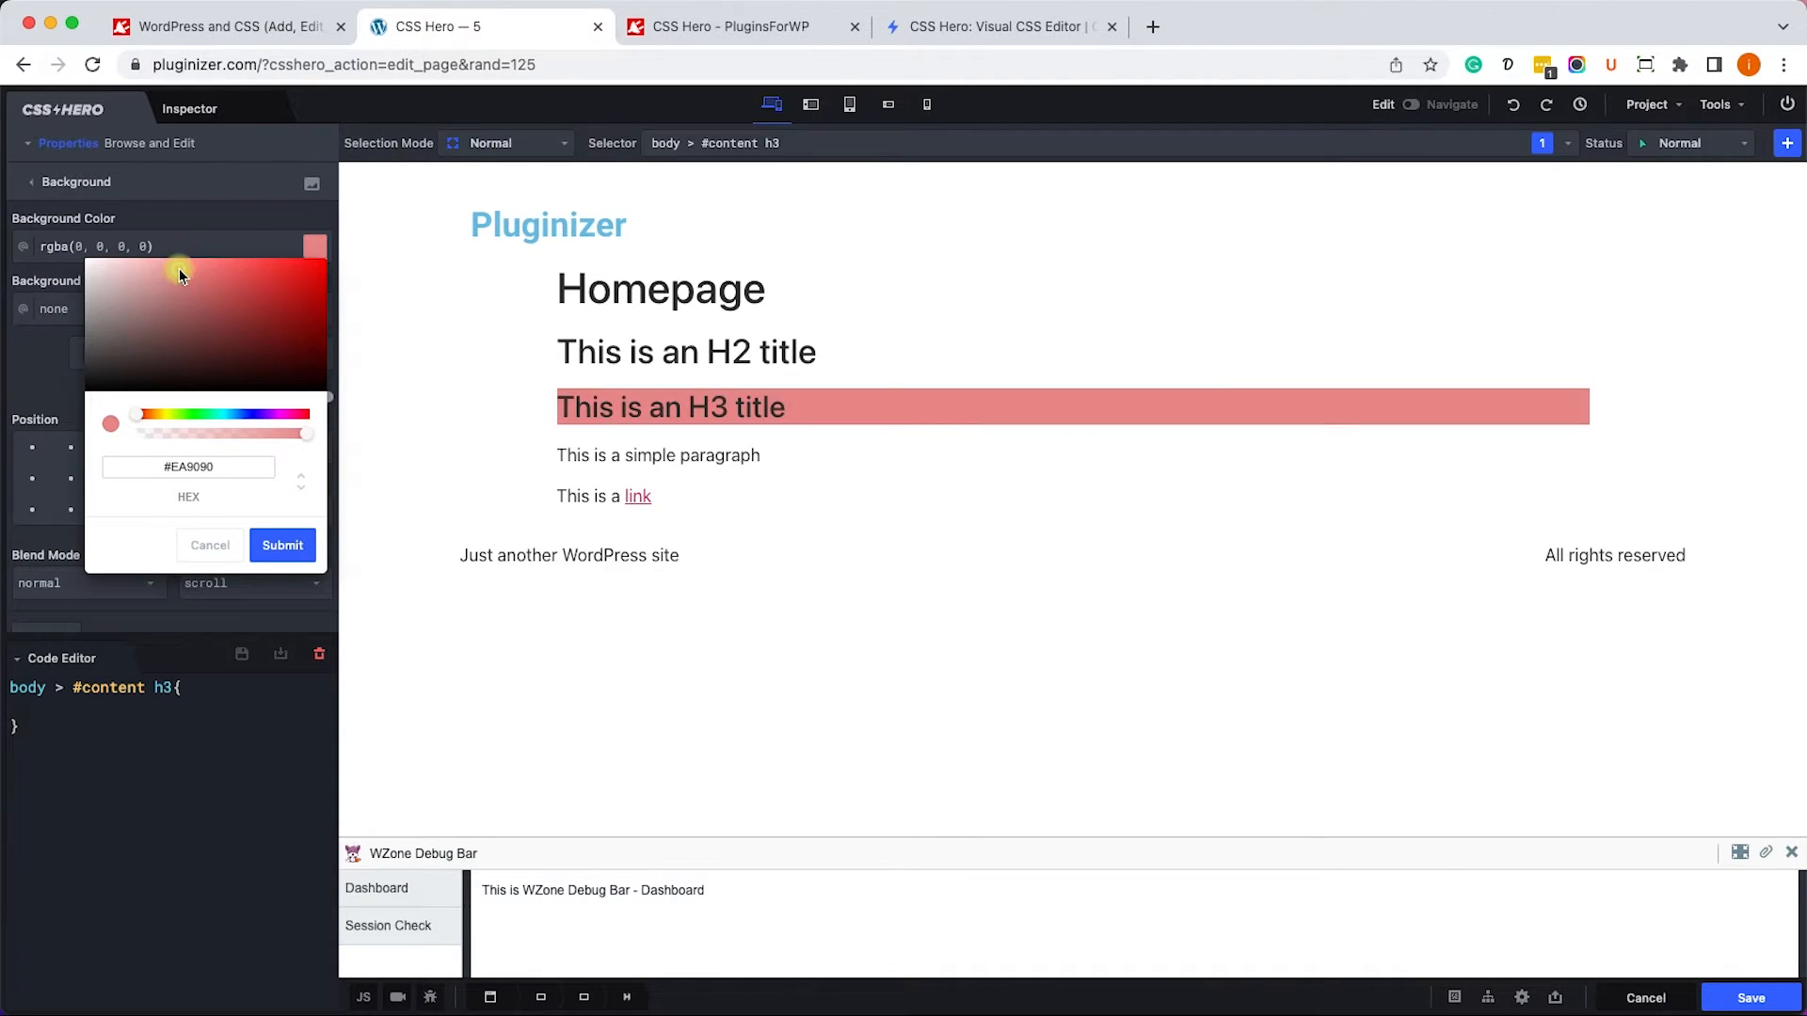
{"action": "left_click", "coordinate": [284, 548]}
{"action": "left_click", "coordinate": [247, 185]}
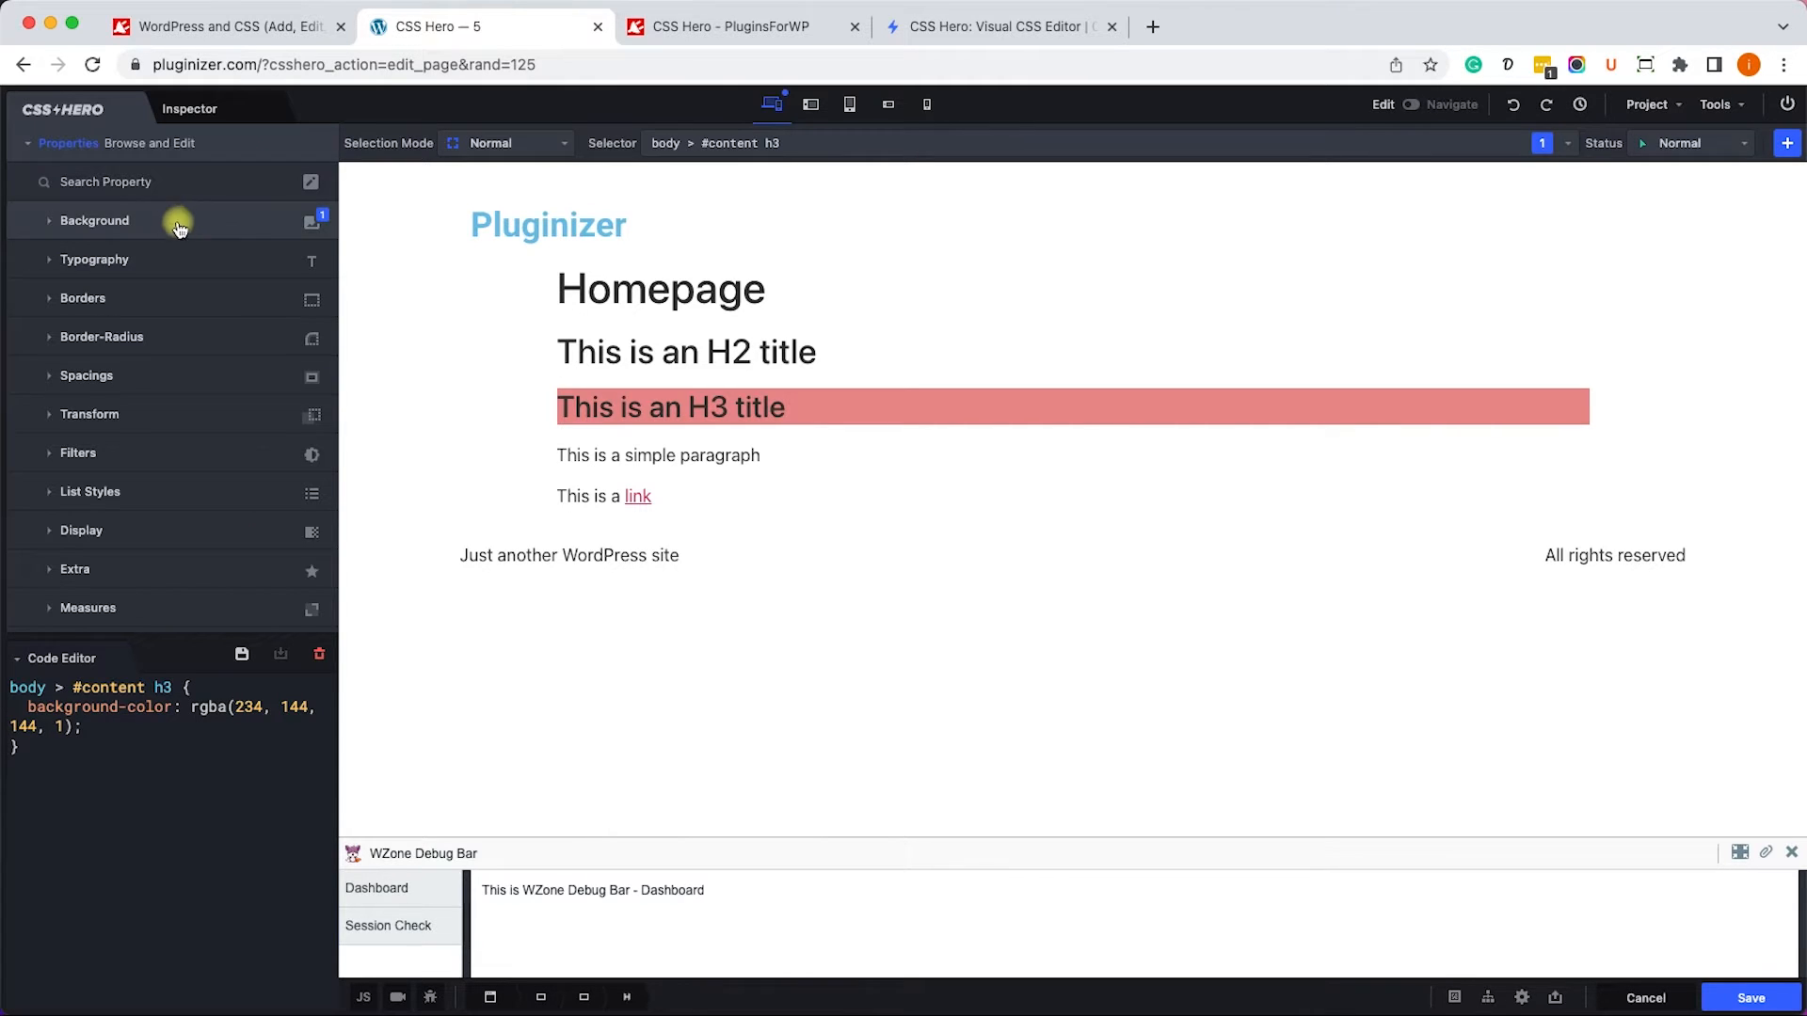
Set the H3 title's font size to 37px in the Typography properties.
{"action": "left_click", "coordinate": [157, 271]}
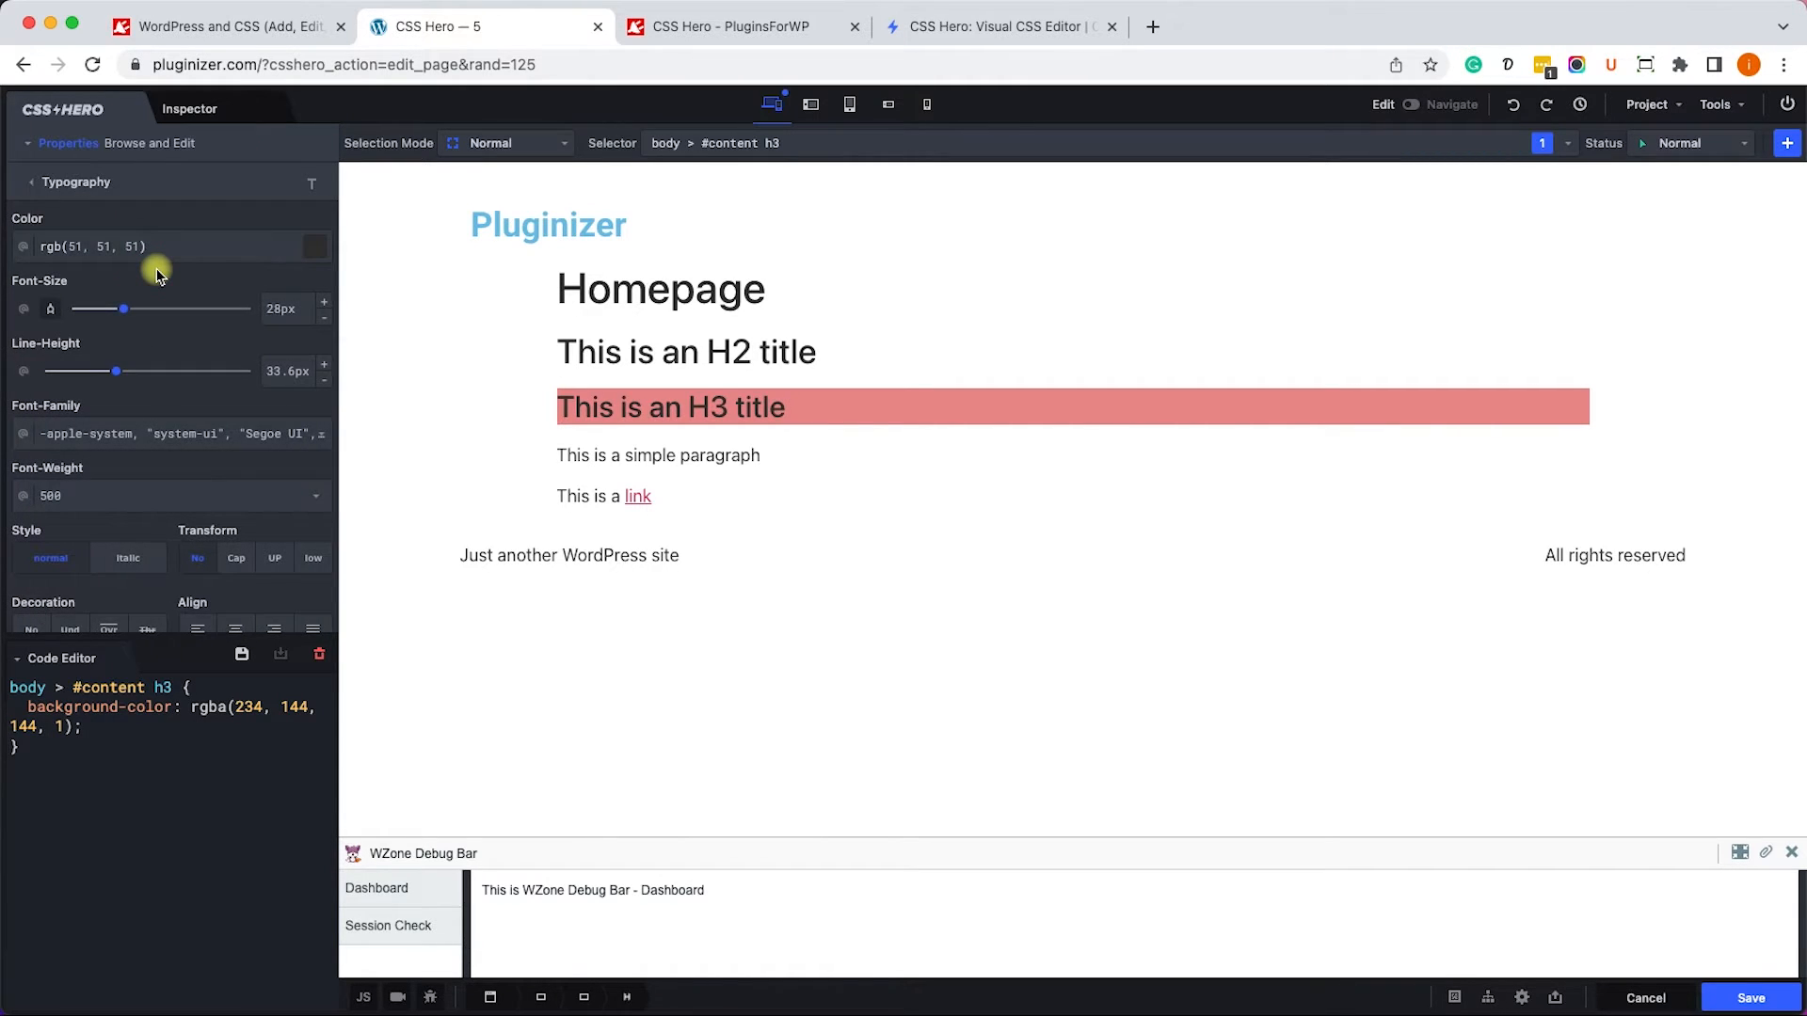
{"action": "left_click_drag", "start_coordinate": [123, 309], "coordinate": [141, 318]}
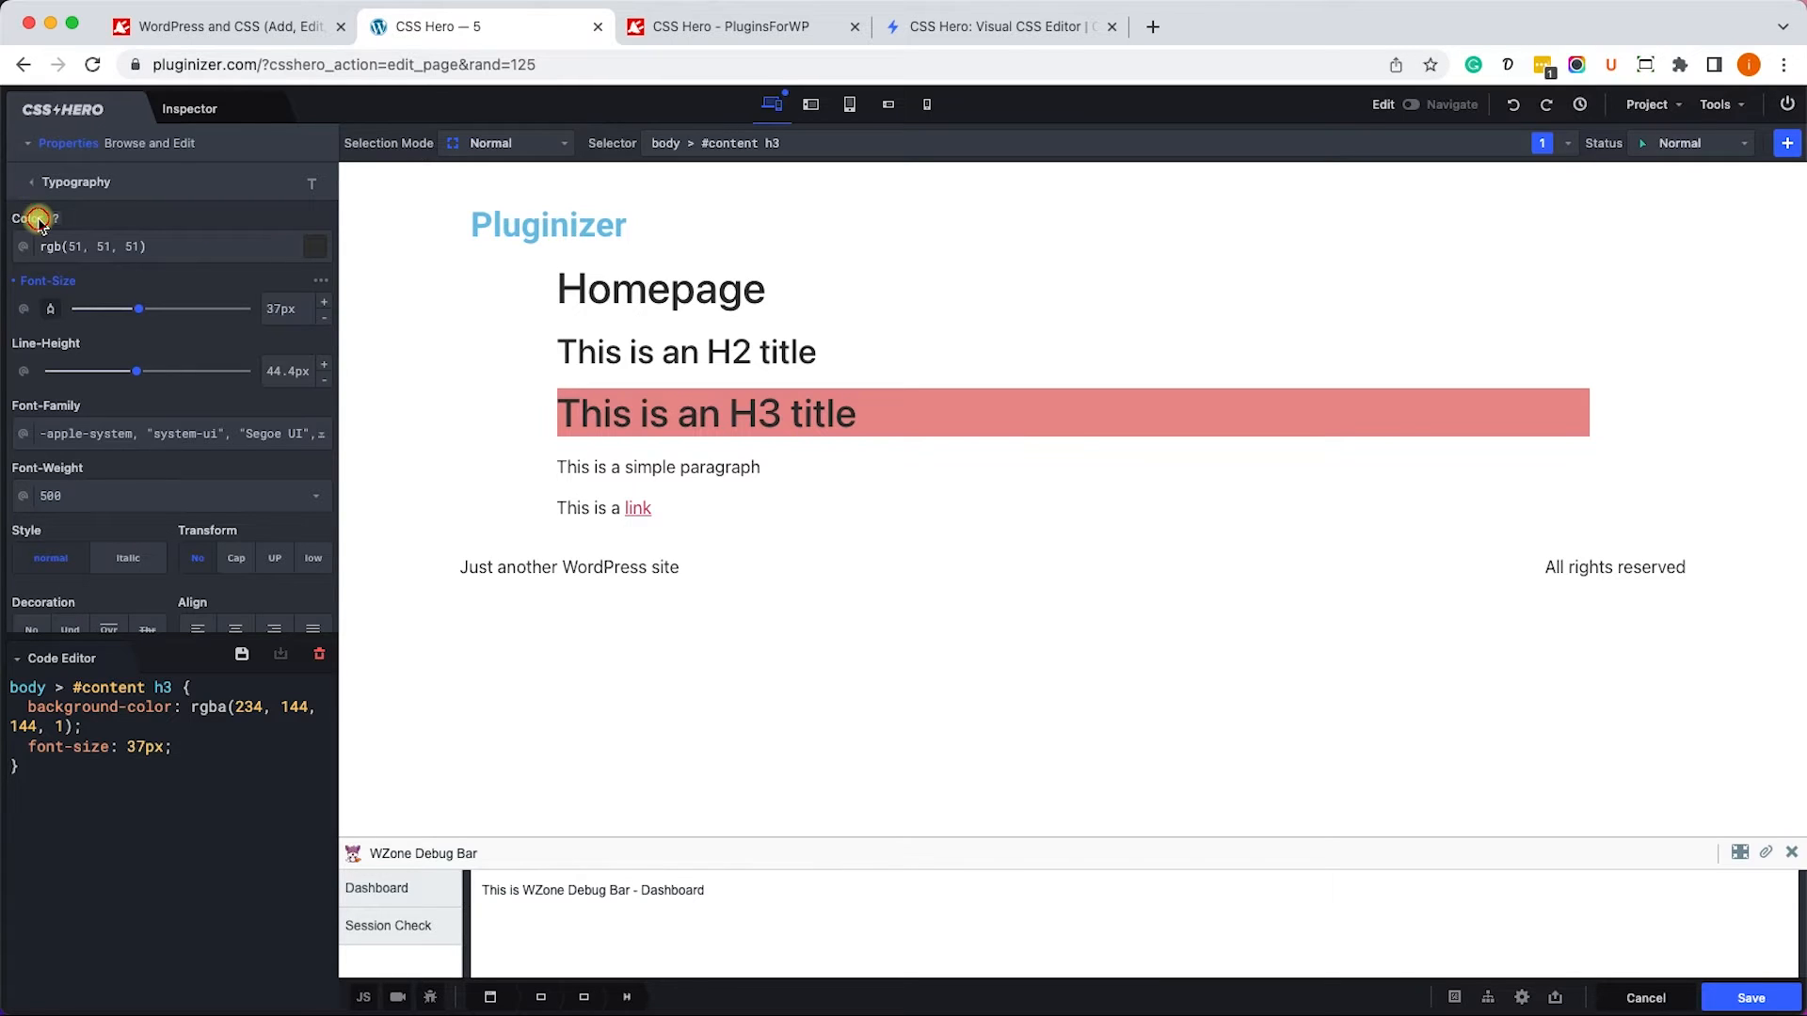
{"action": "left_click", "coordinate": [74, 191]}
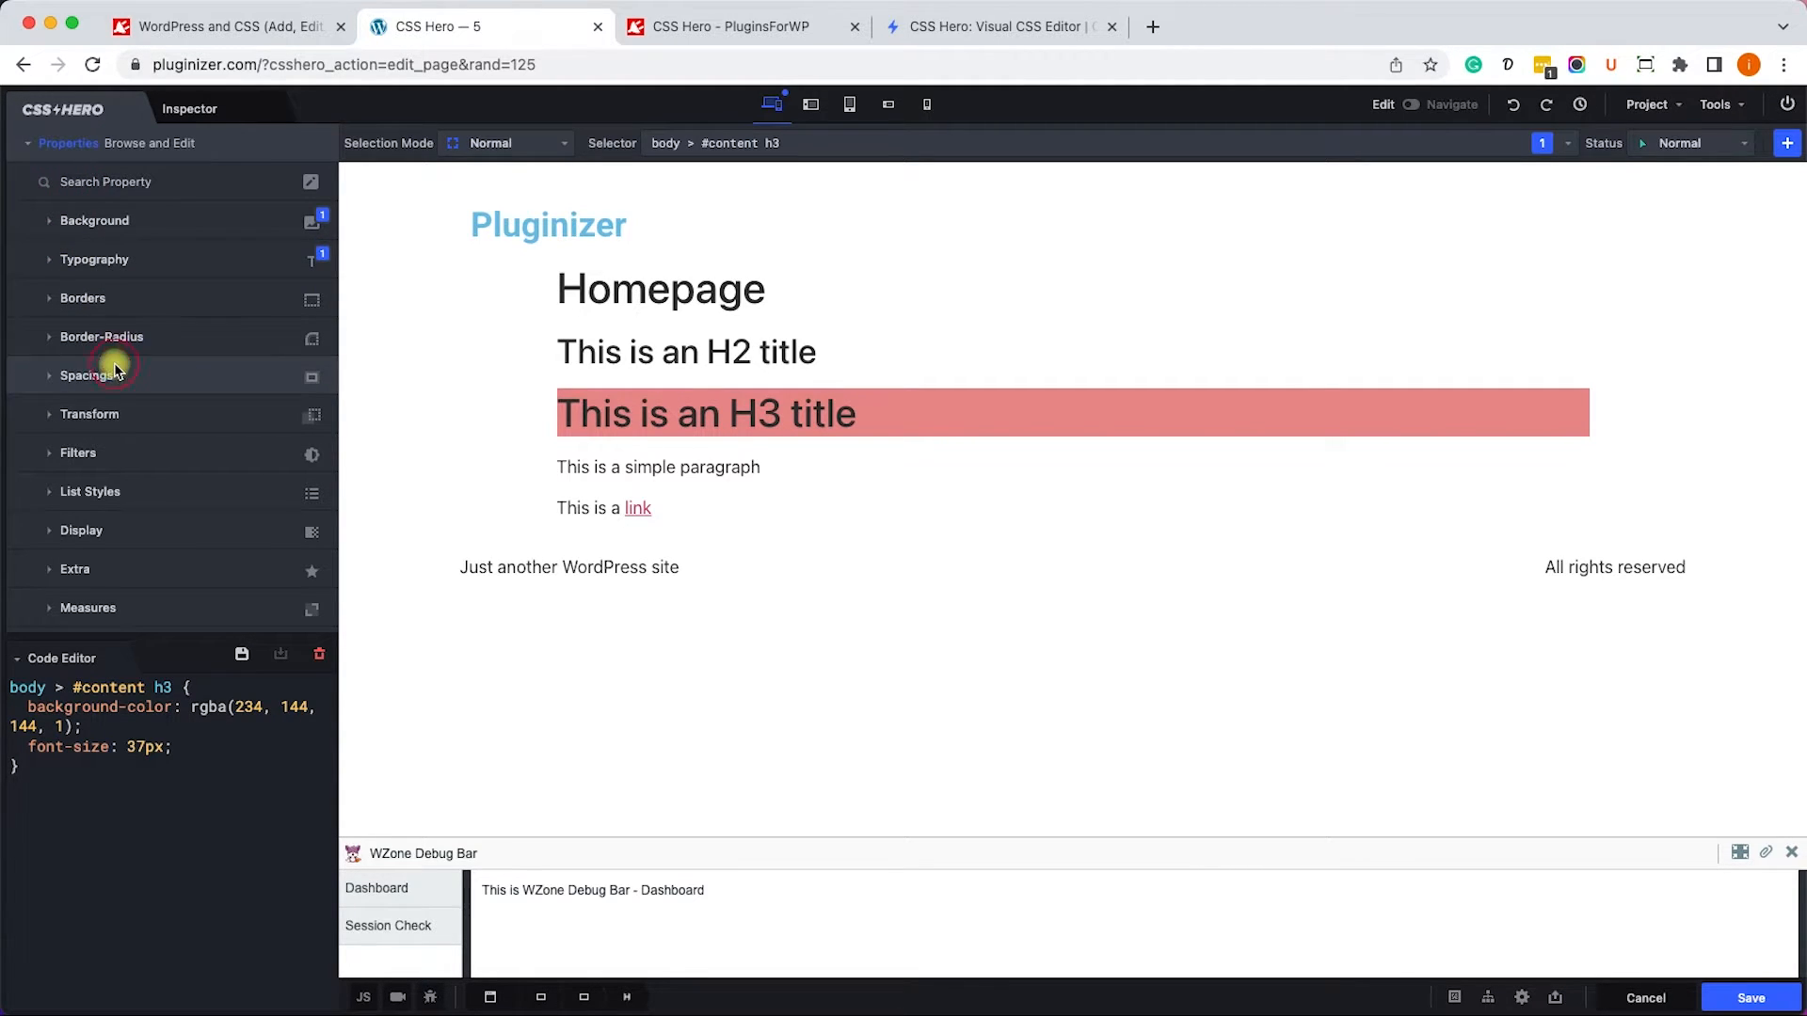
Set the H3 title's left padding to 38px in the Spacings properties.
{"action": "left_click", "coordinate": [113, 373]}
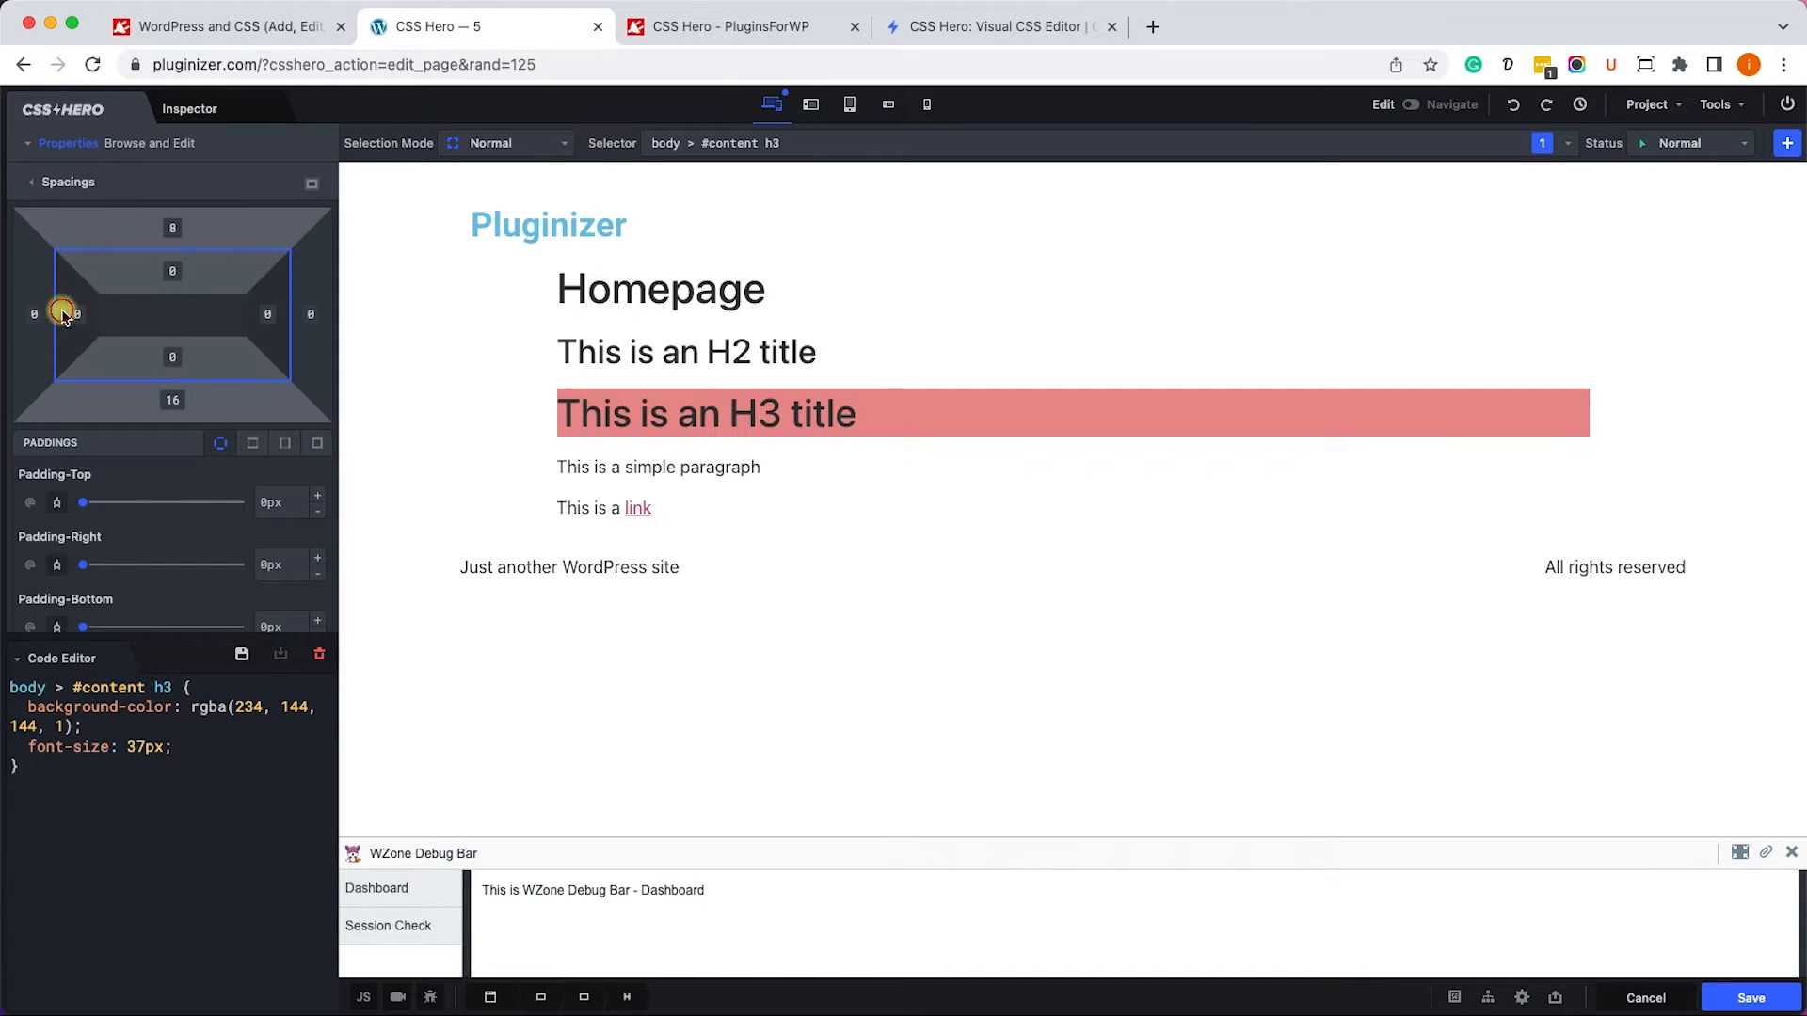
{"action": "left_click", "coordinate": [172, 355]}
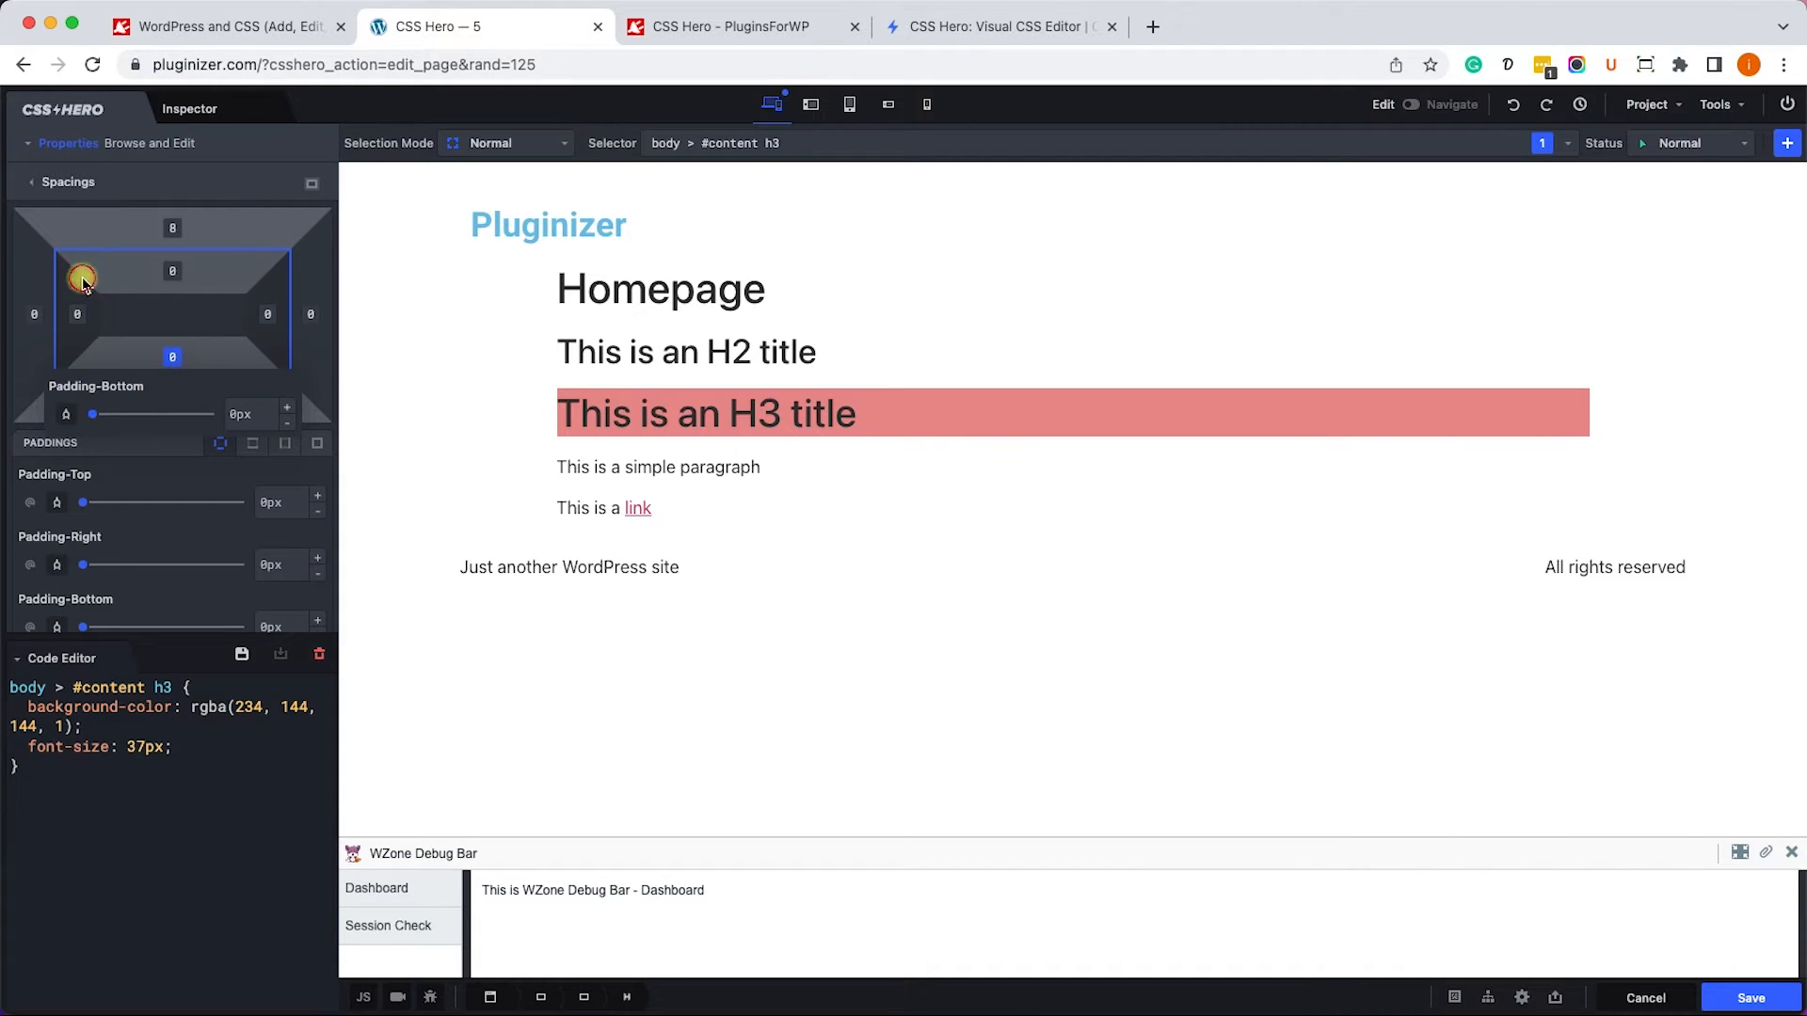
{"action": "left_click", "coordinate": [77, 314]}
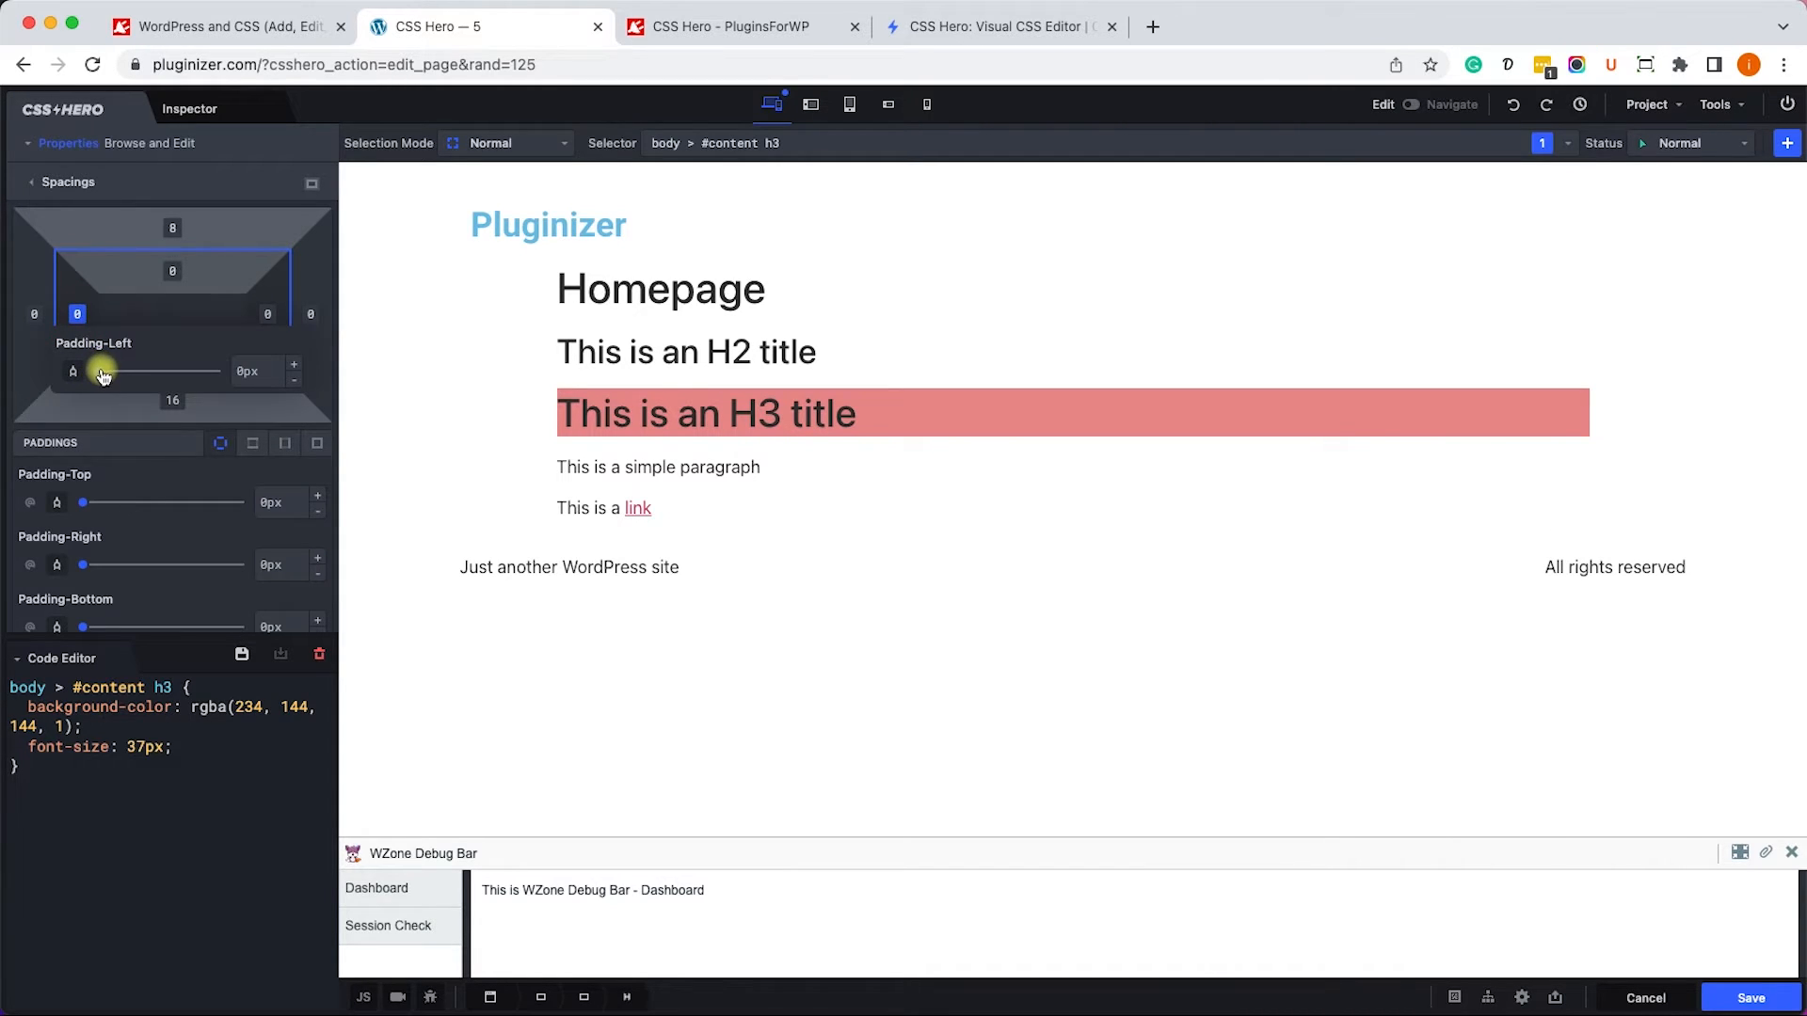
{"action": "left_click_drag", "start_coordinate": [103, 374], "coordinate": [123, 372]}
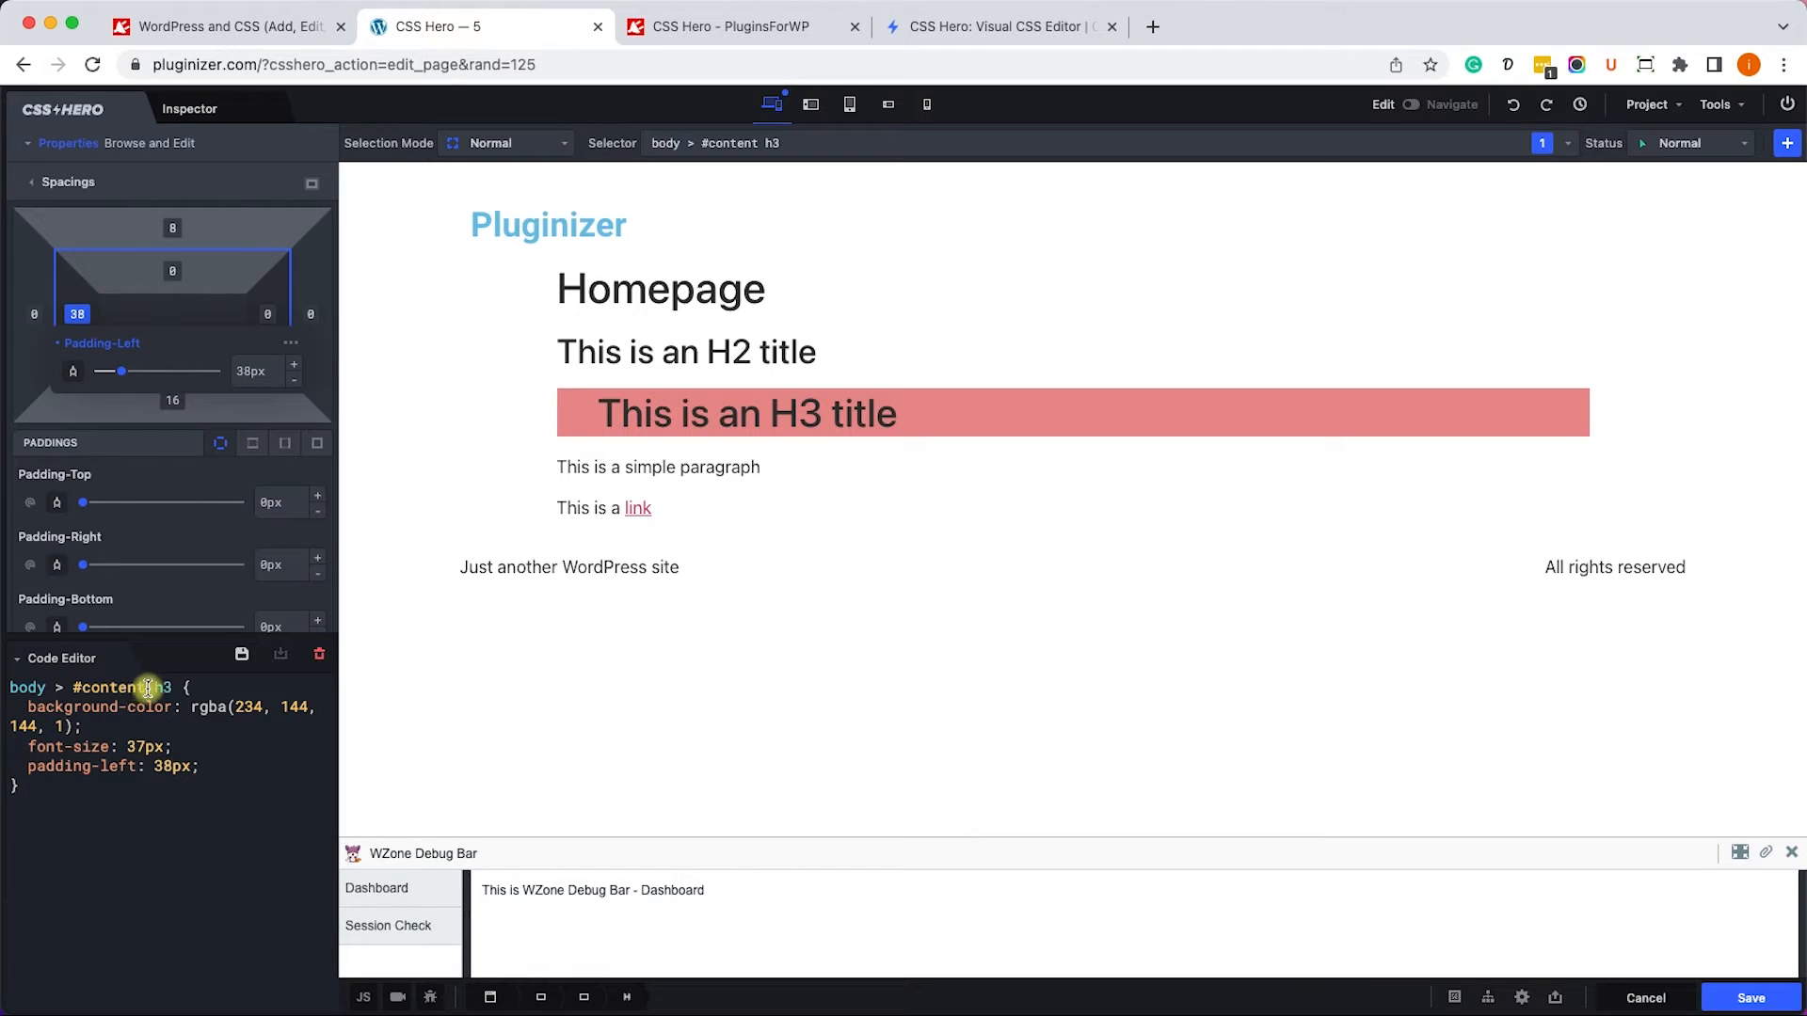
Shorten the rule's selector to h3 in the Inspector code by removing body>#content.
{"action": "left_click", "coordinate": [195, 110]}
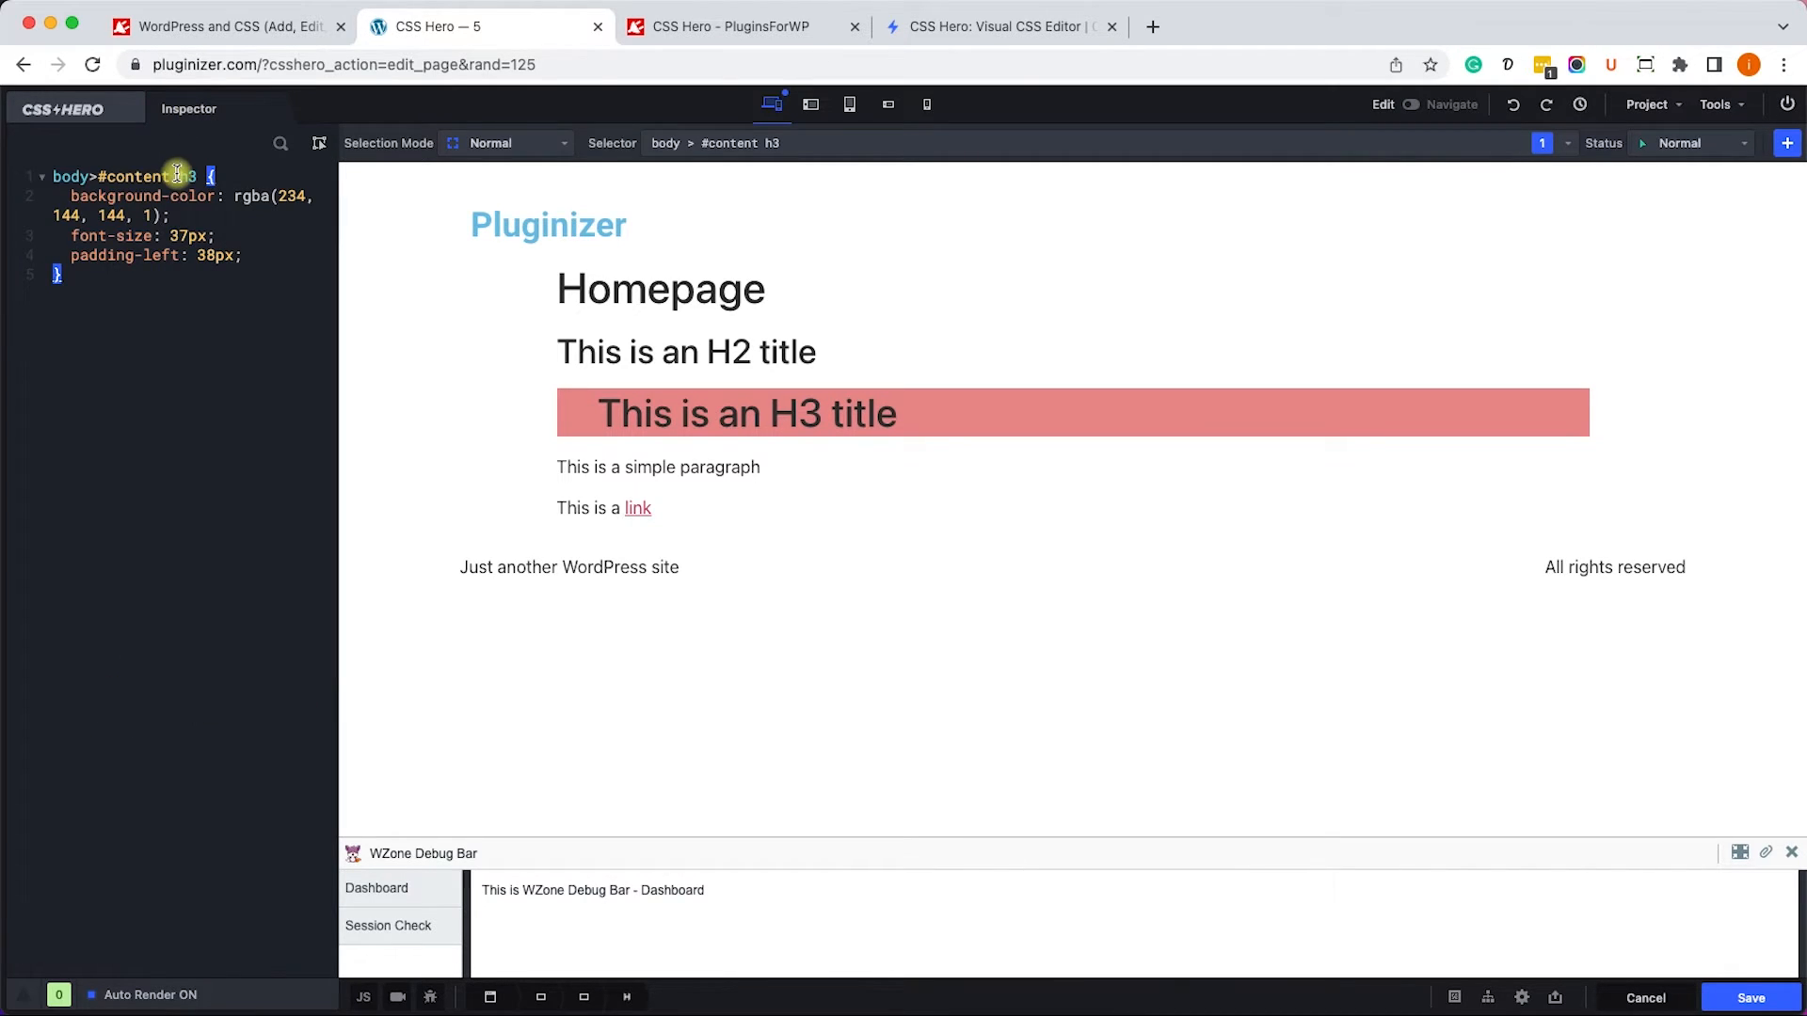
{"action": "left_click_drag", "start_coordinate": [177, 174], "coordinate": [43, 176]}
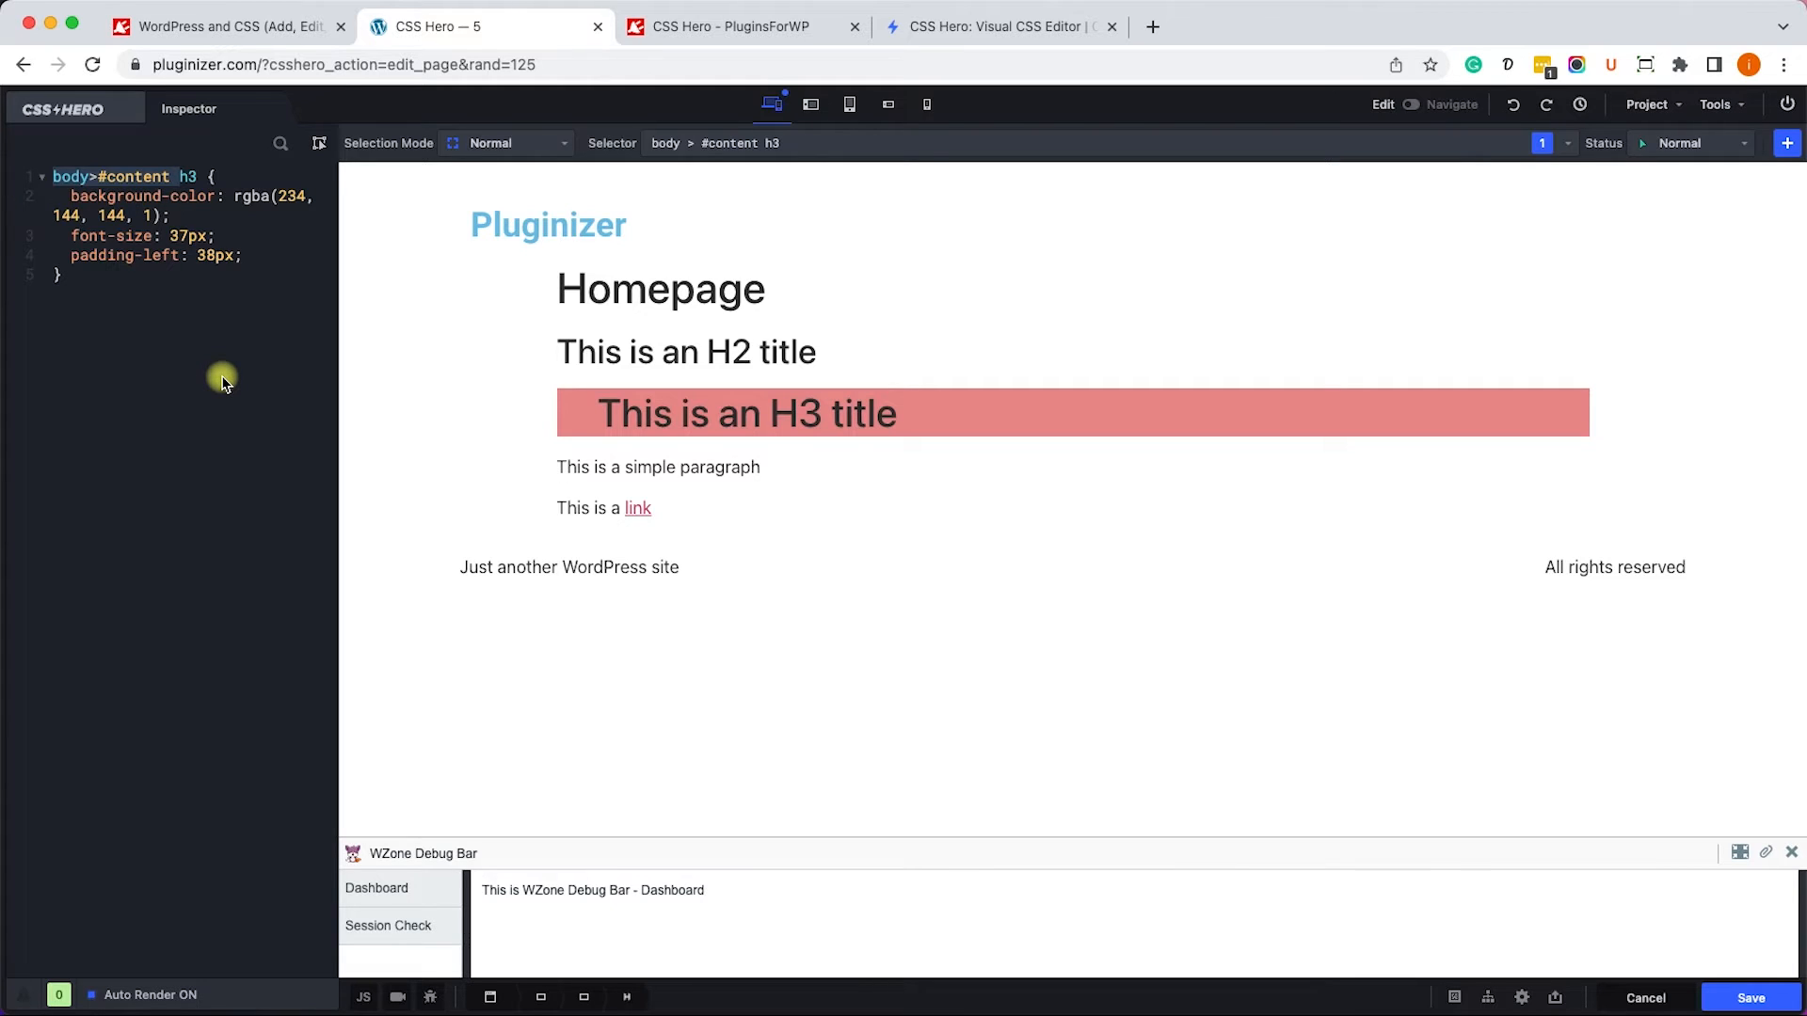
{"action": "key", "text": "BackSpace"}
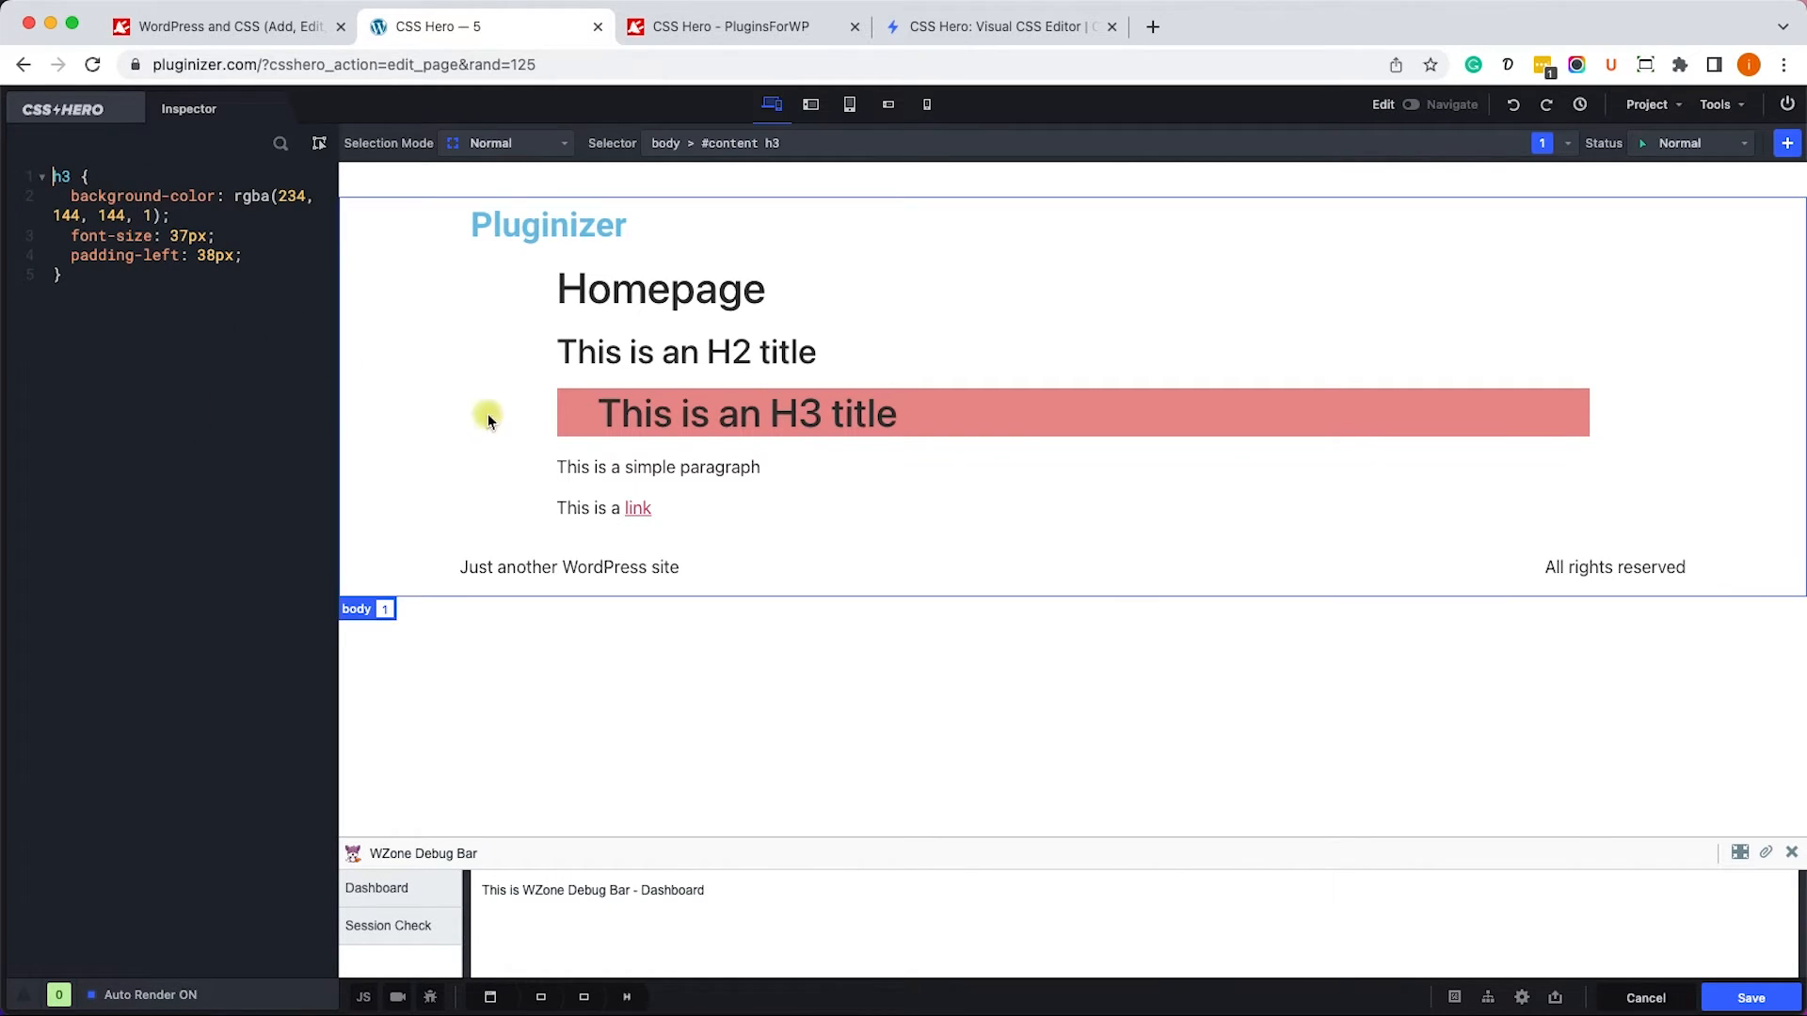
Save the CSS Hero changes, quit the editor and check the H3 title on the live homepage.
{"action": "left_click", "coordinate": [1746, 1000]}
{"action": "left_click", "coordinate": [1781, 107]}
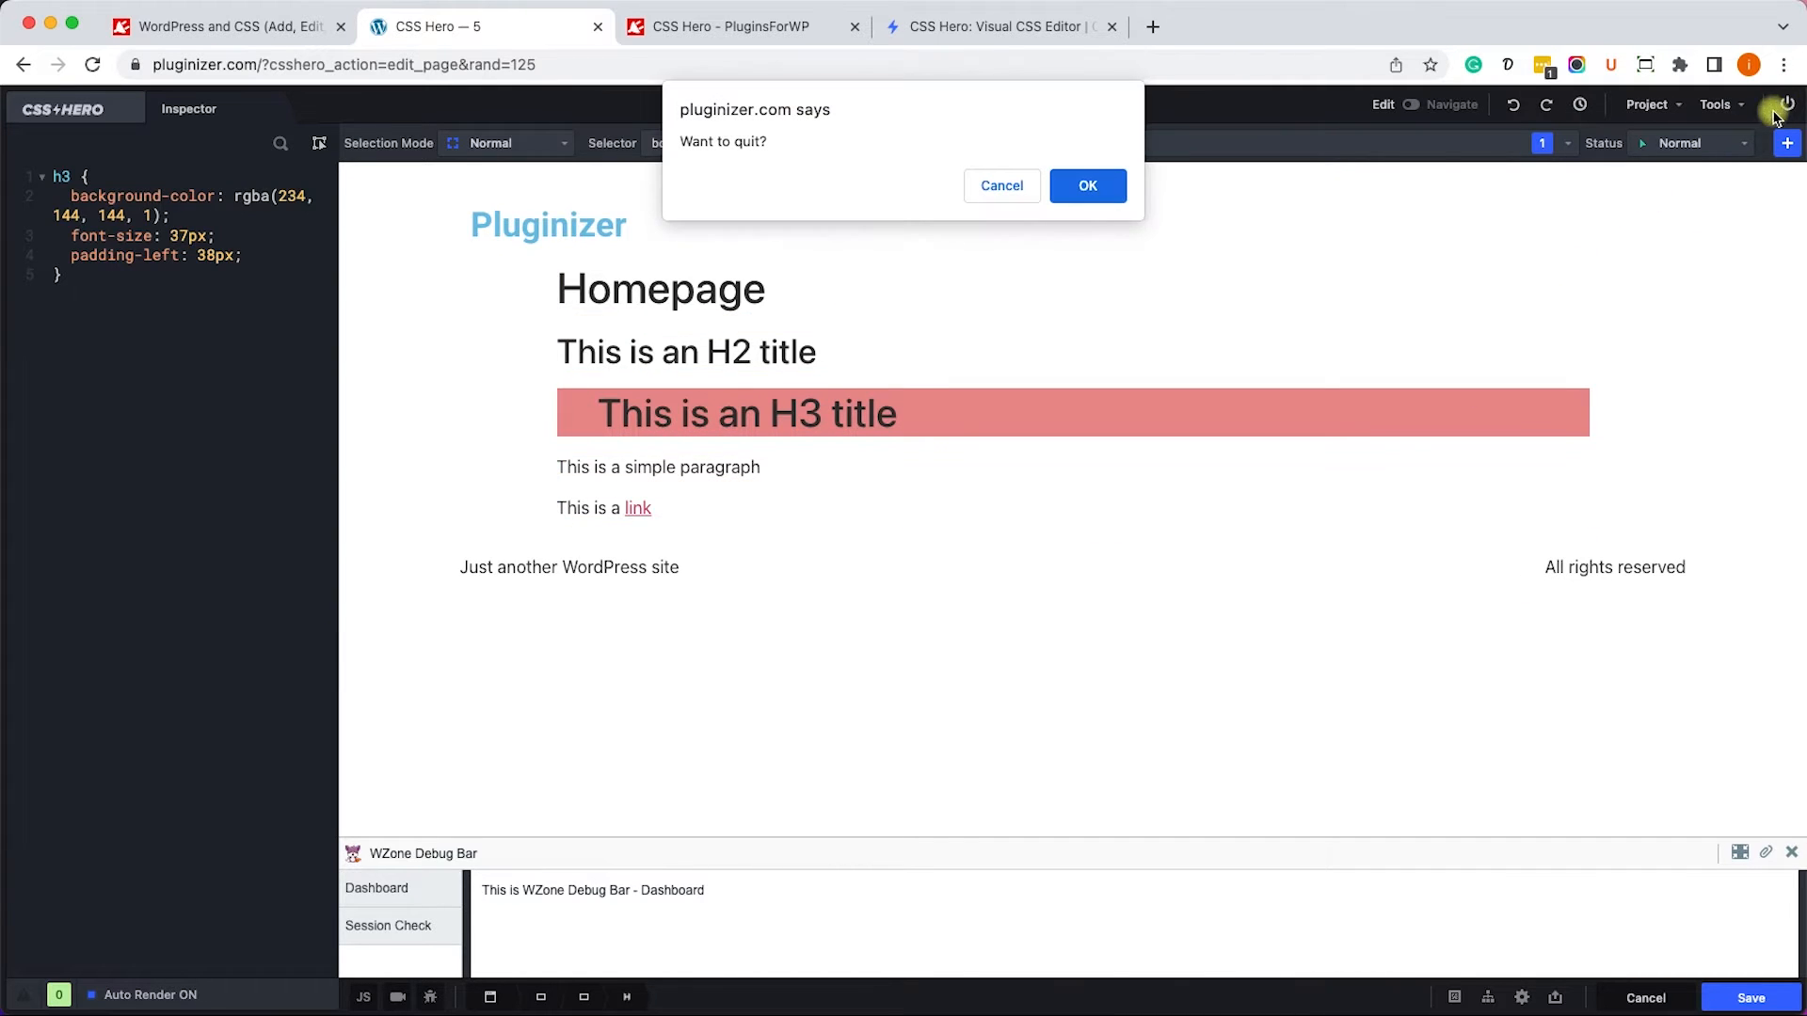
{"action": "left_click", "coordinate": [1091, 186]}
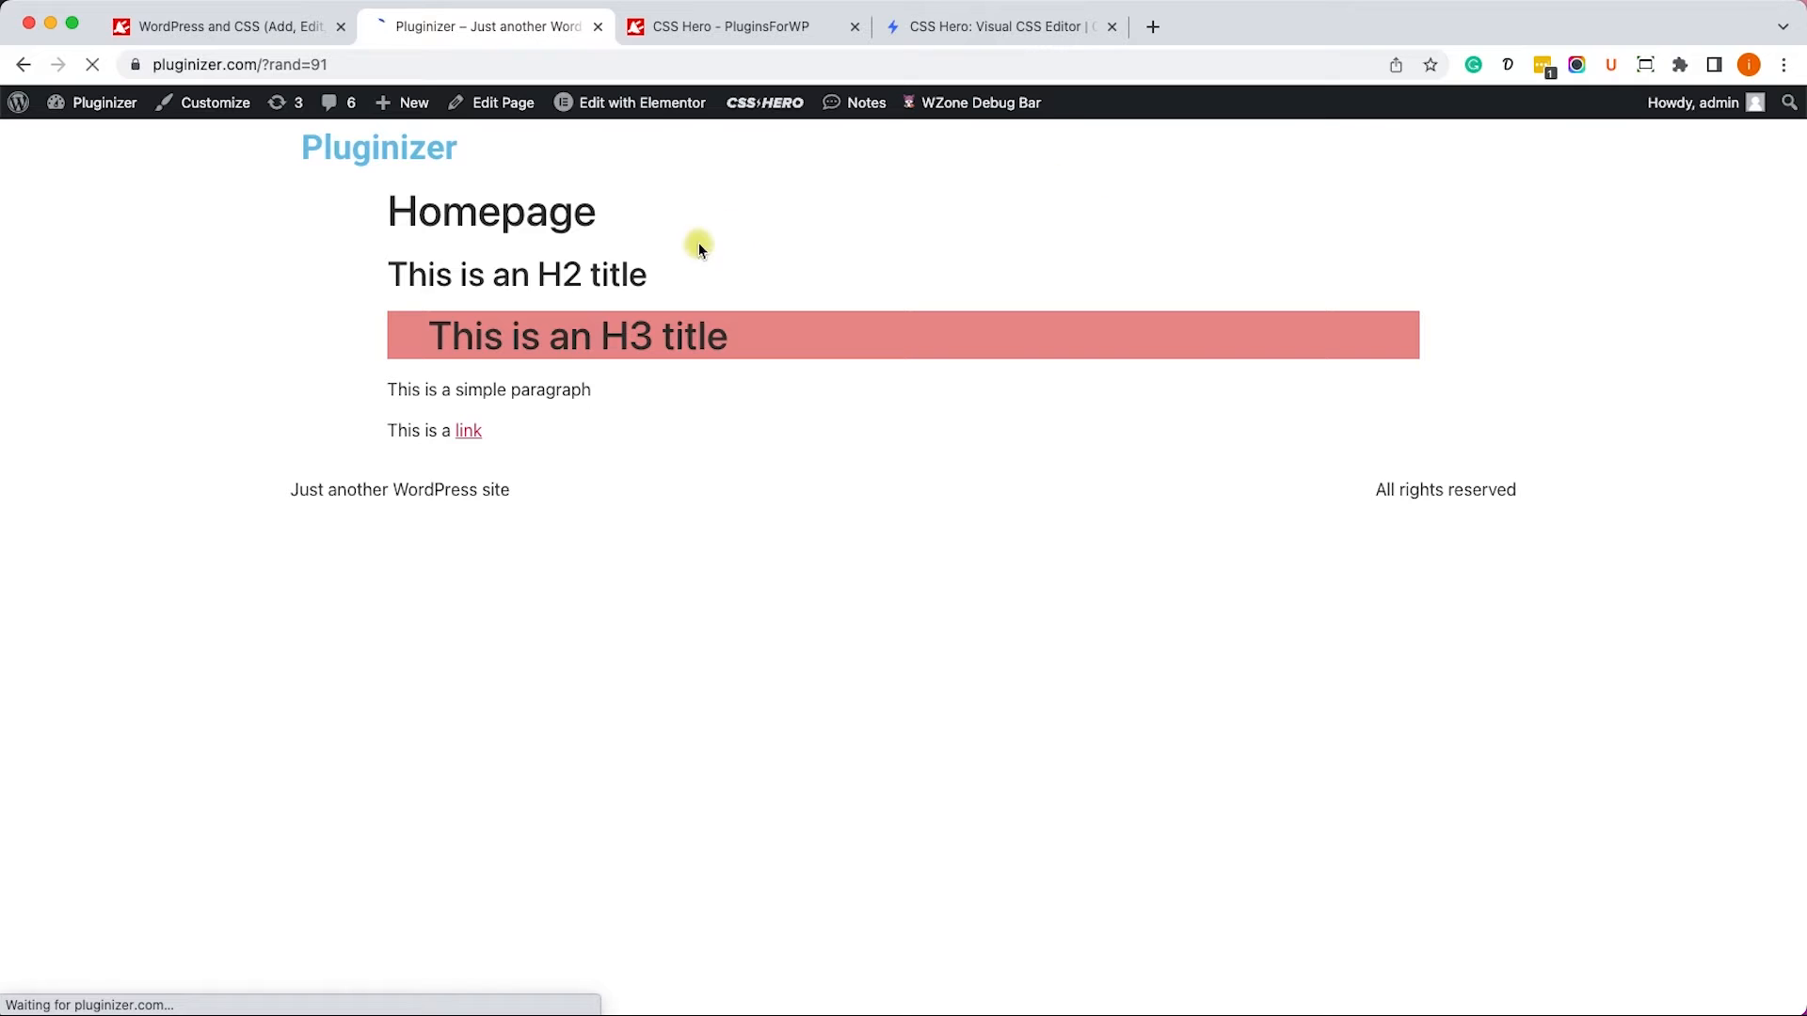
{"action": "left_click_drag", "start_coordinate": [415, 337], "coordinate": [806, 355]}
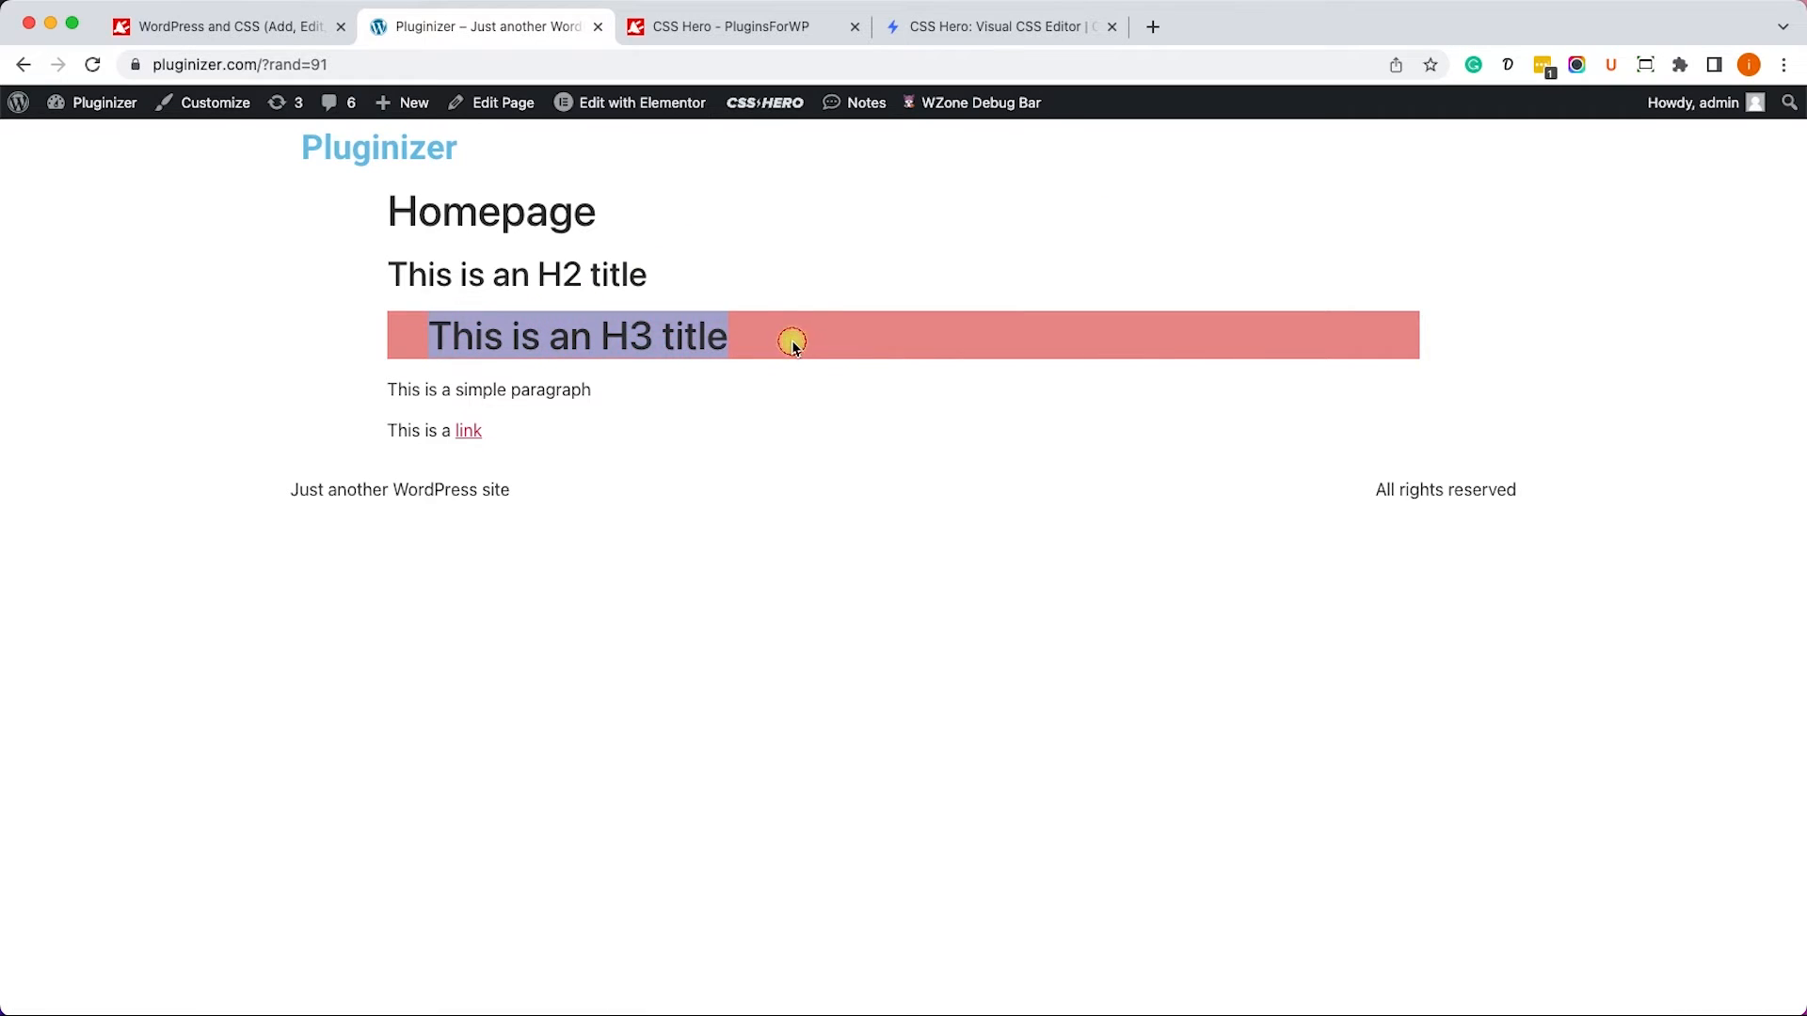
{"action": "left_click", "coordinate": [777, 363]}
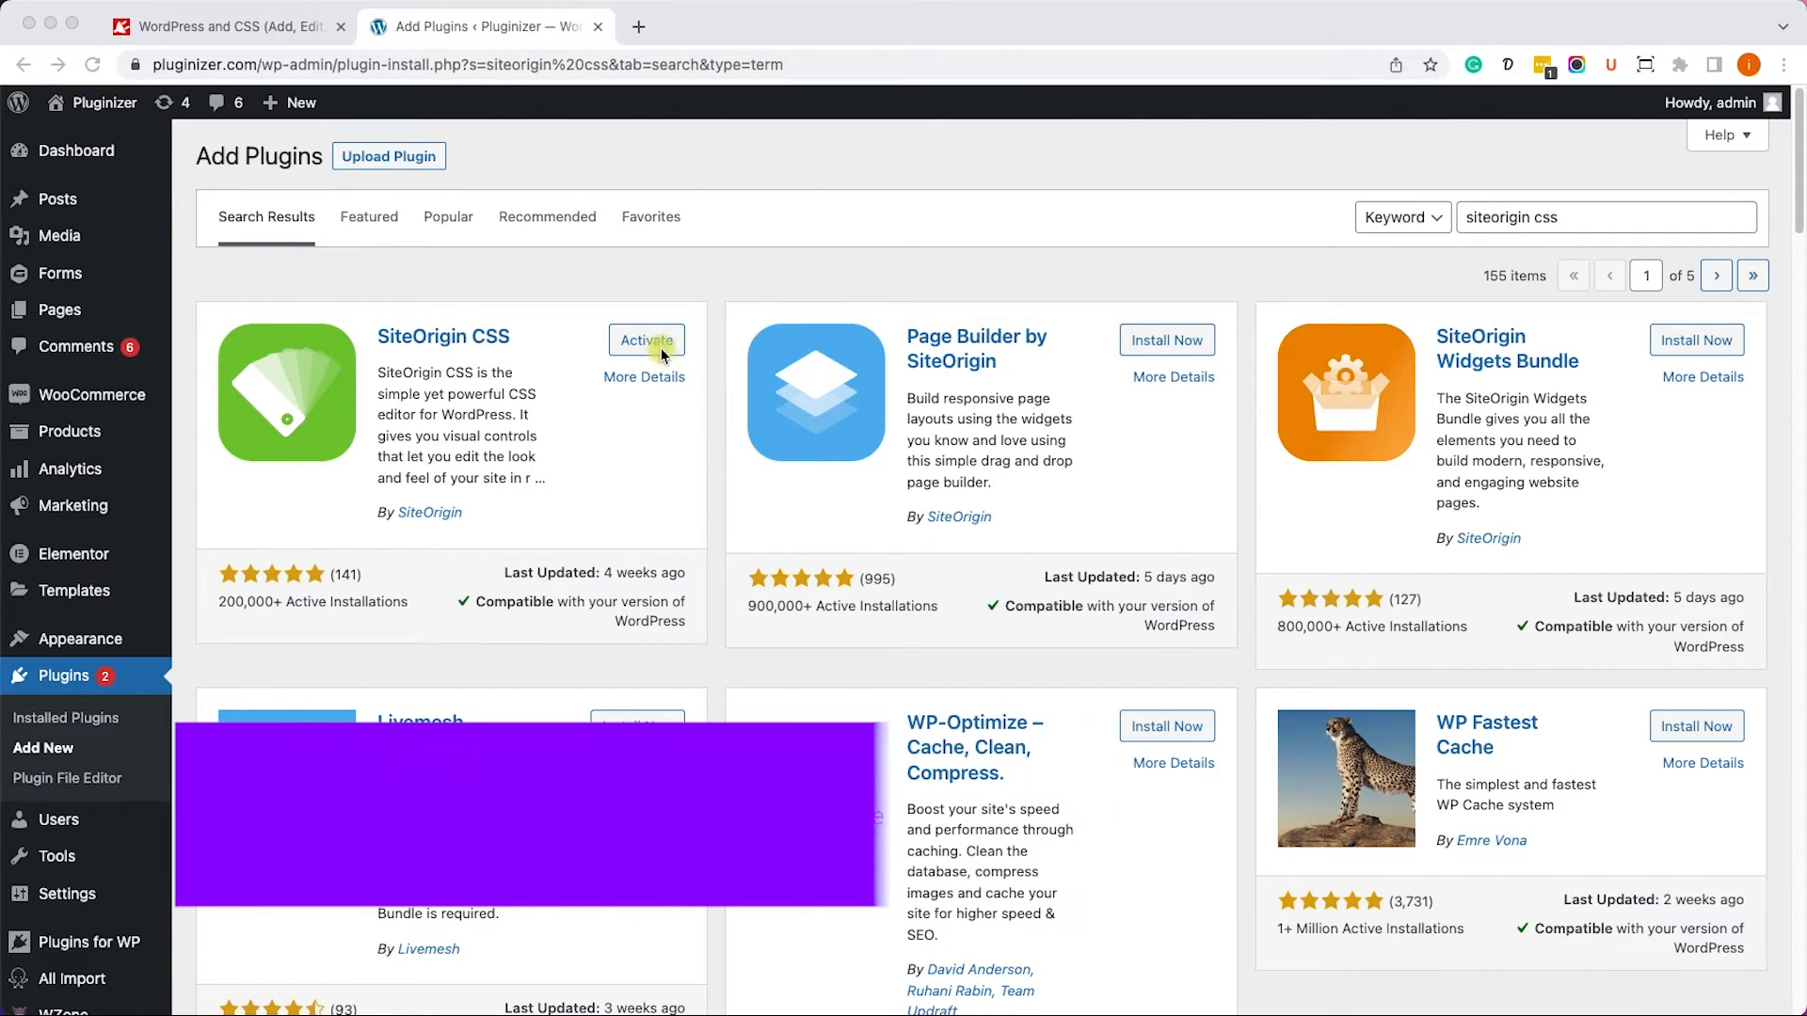
Activate the SiteOrigin CSS plugin and open the visual editor from its Custom CSS page.
{"action": "left_click", "coordinate": [636, 340]}
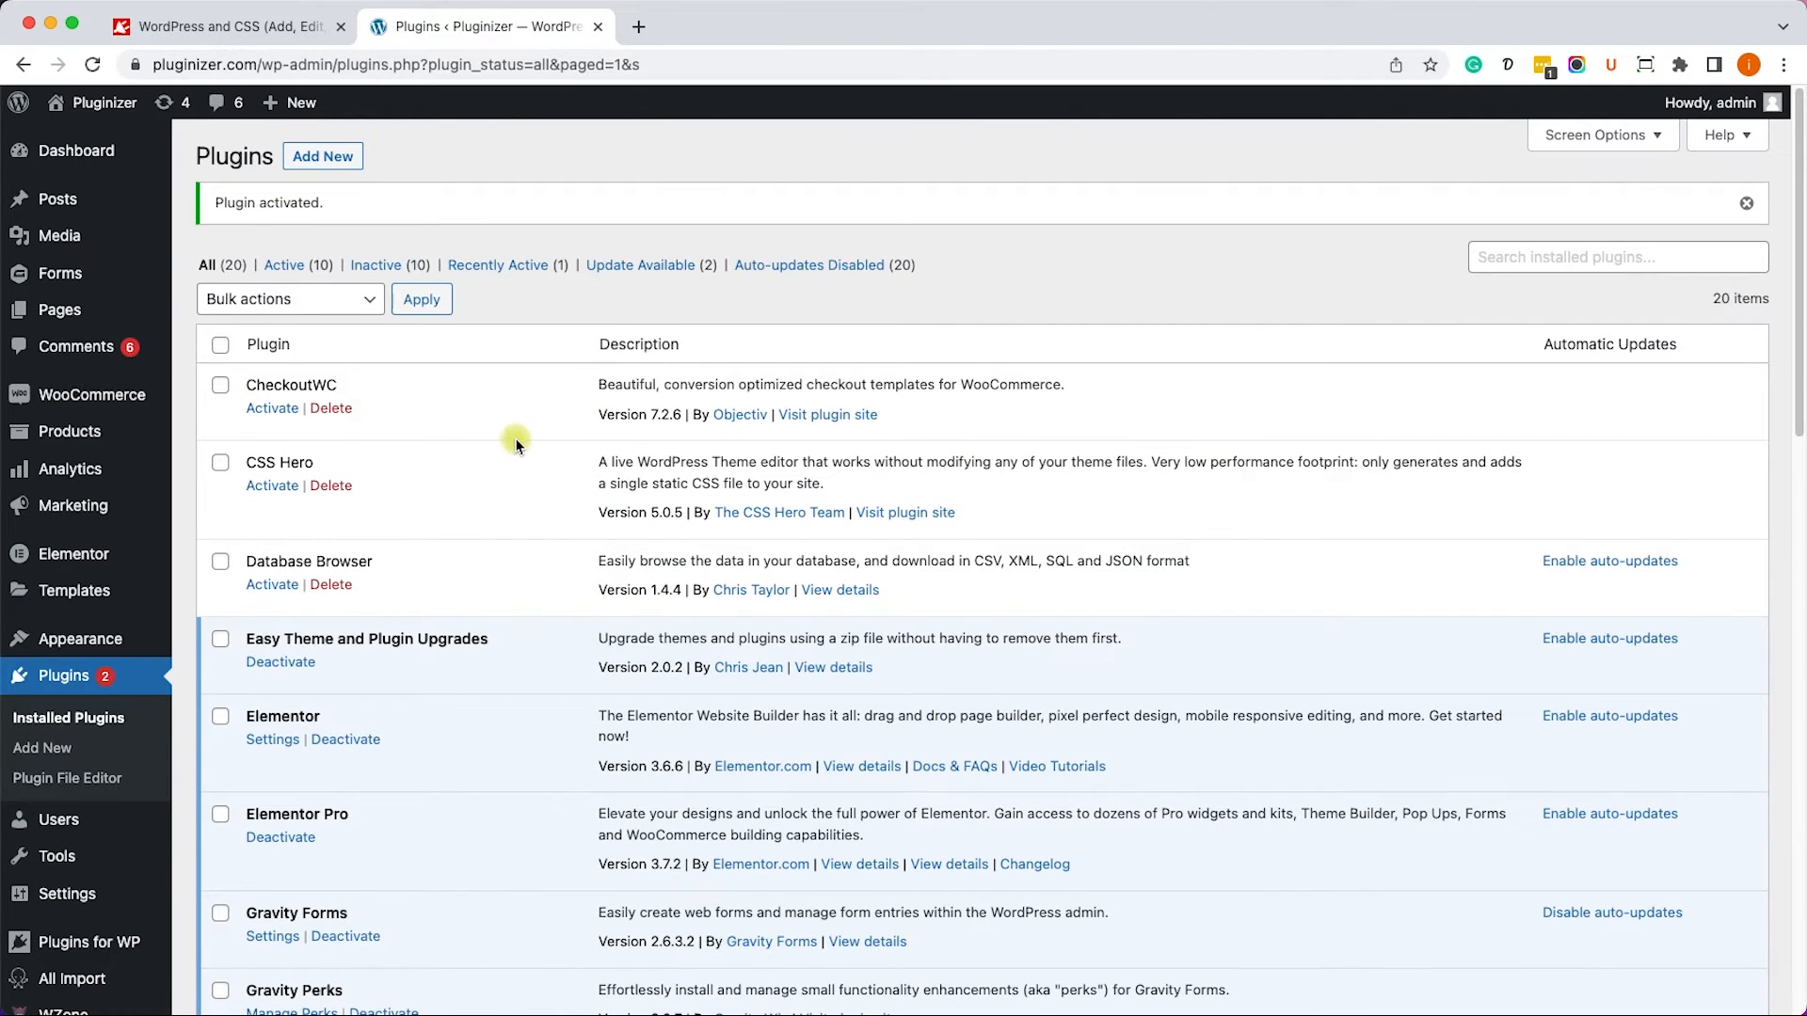
{"action": "mouse_move", "coordinate": [94, 636]}
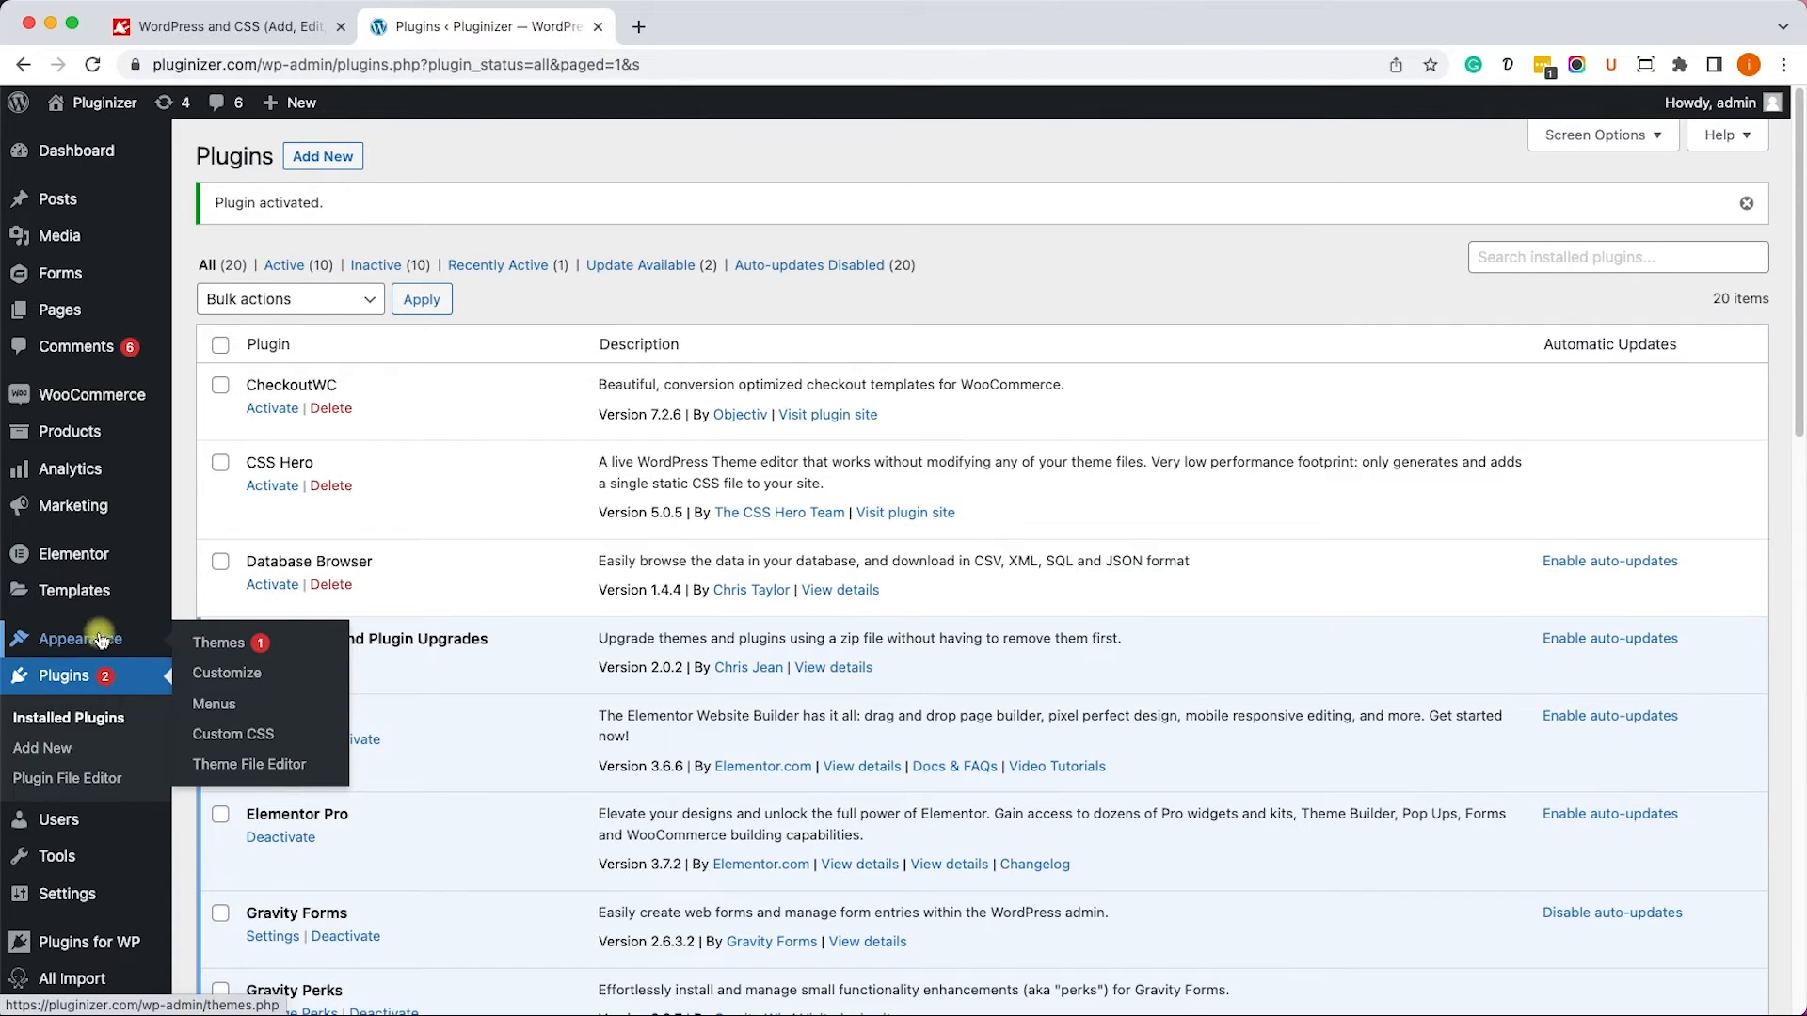
{"action": "left_click", "coordinate": [246, 741]}
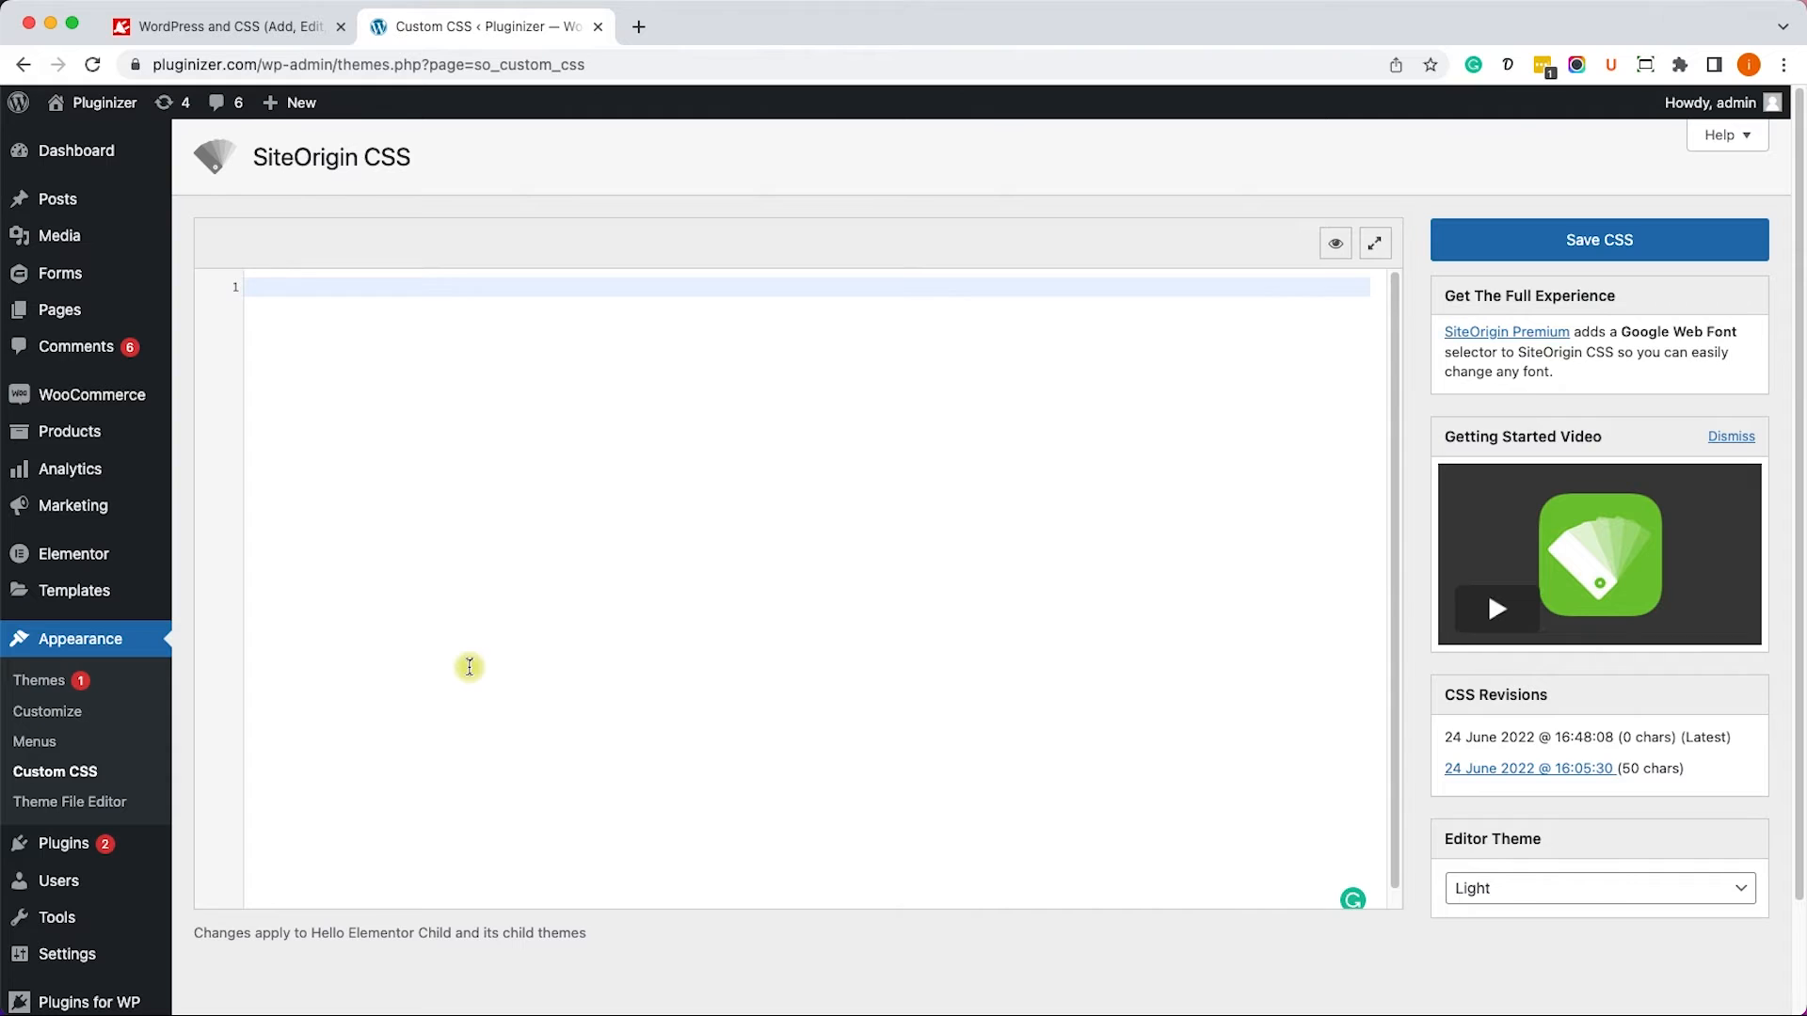
{"action": "left_click", "coordinate": [1334, 243]}
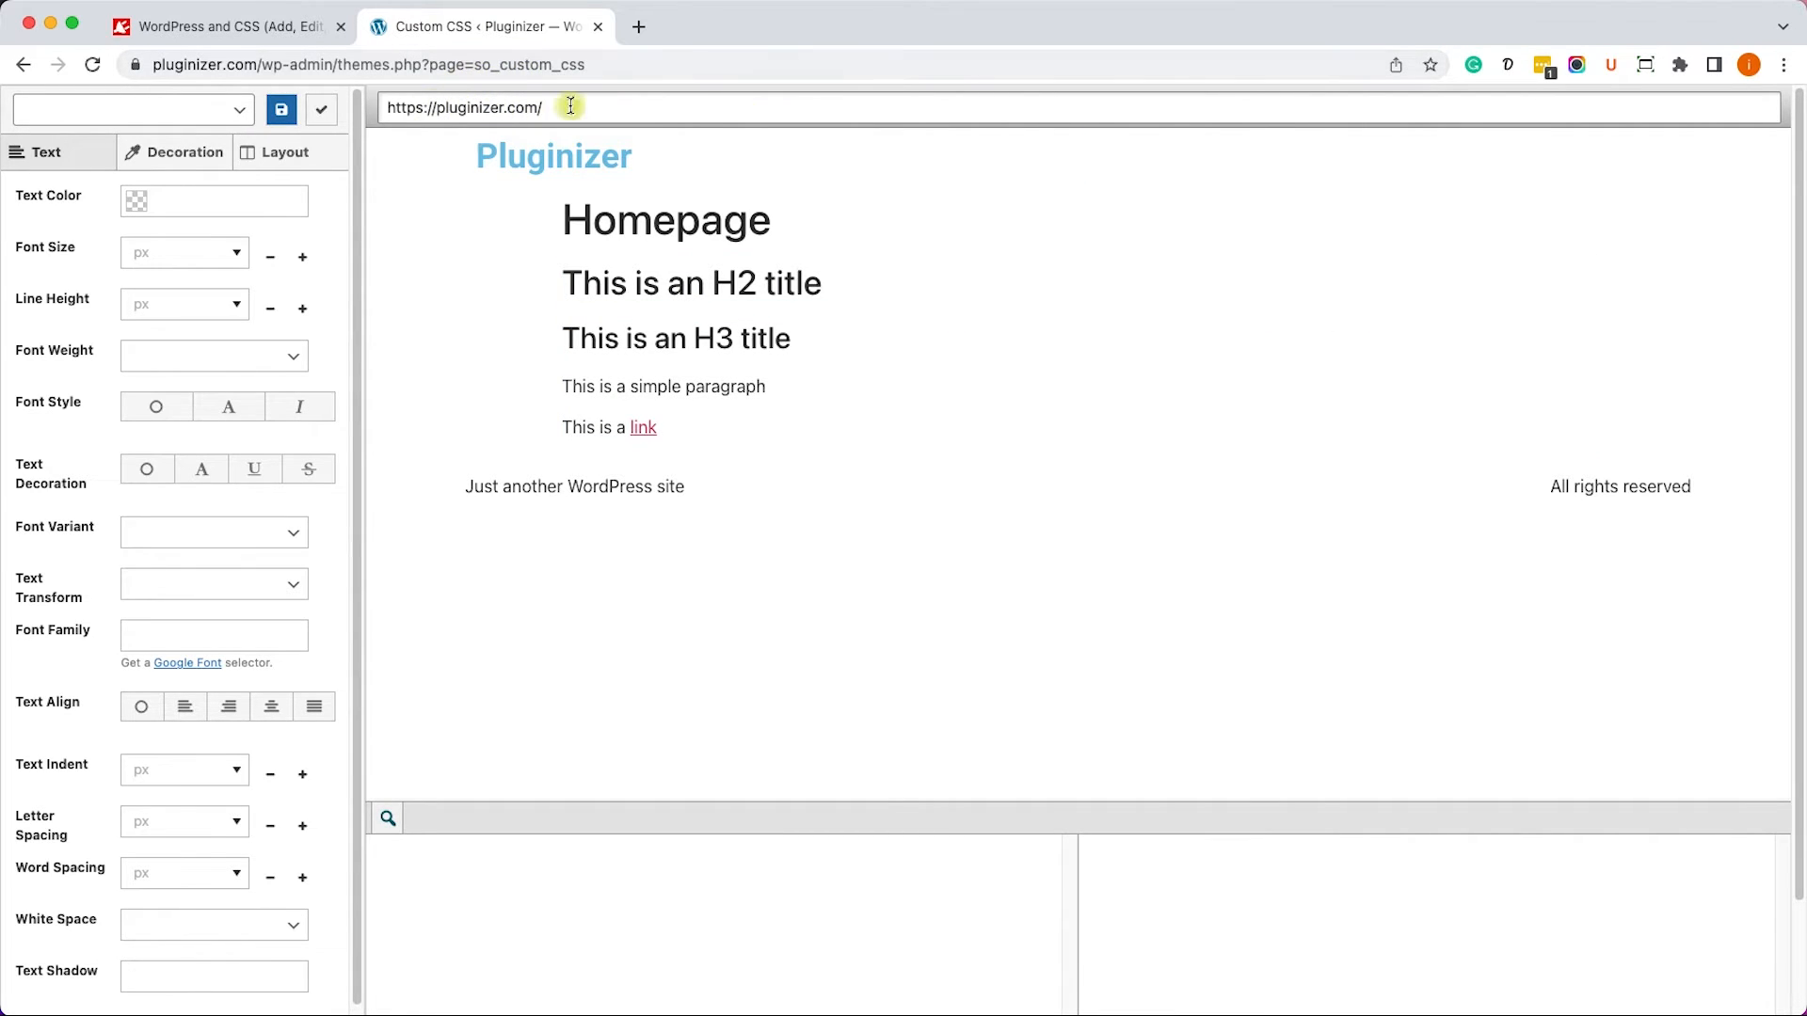
{"action": "left_click", "coordinate": [640, 114]}
{"action": "key", "text": "Return"}
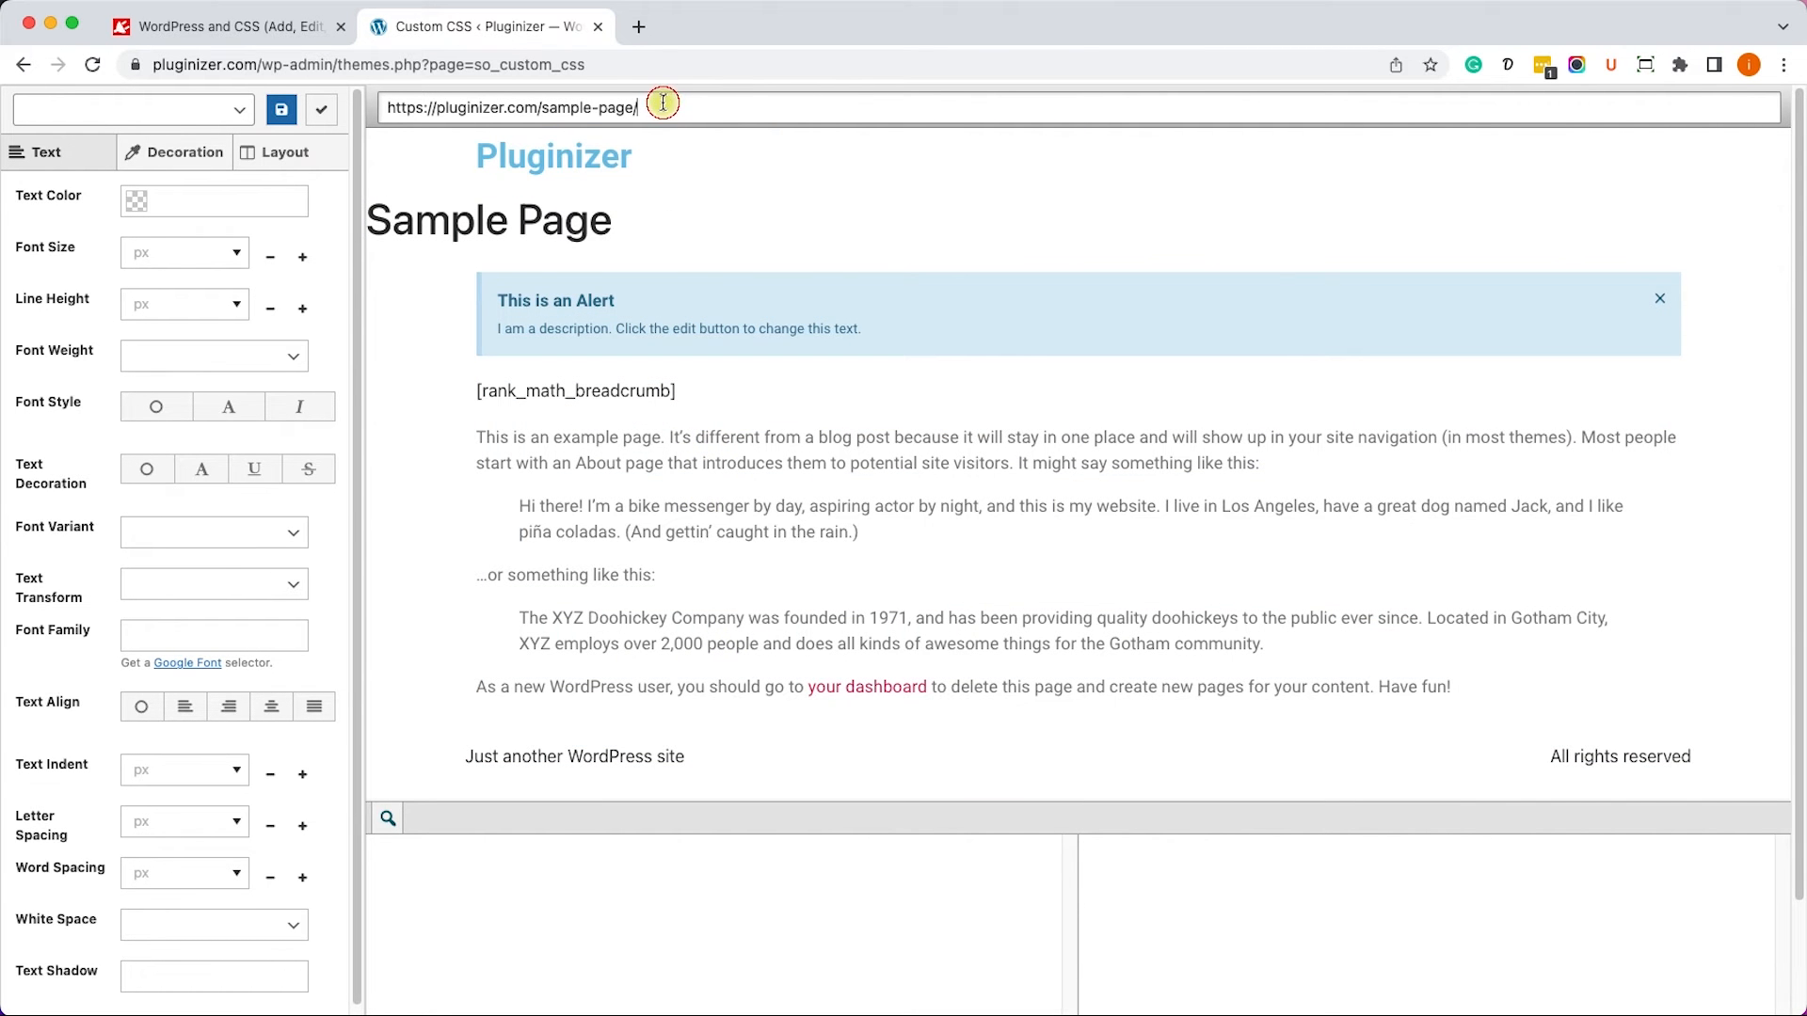
{"action": "left_click_drag", "start_coordinate": [644, 107], "coordinate": [542, 109]}
{"action": "key", "text": "BackSpace"}
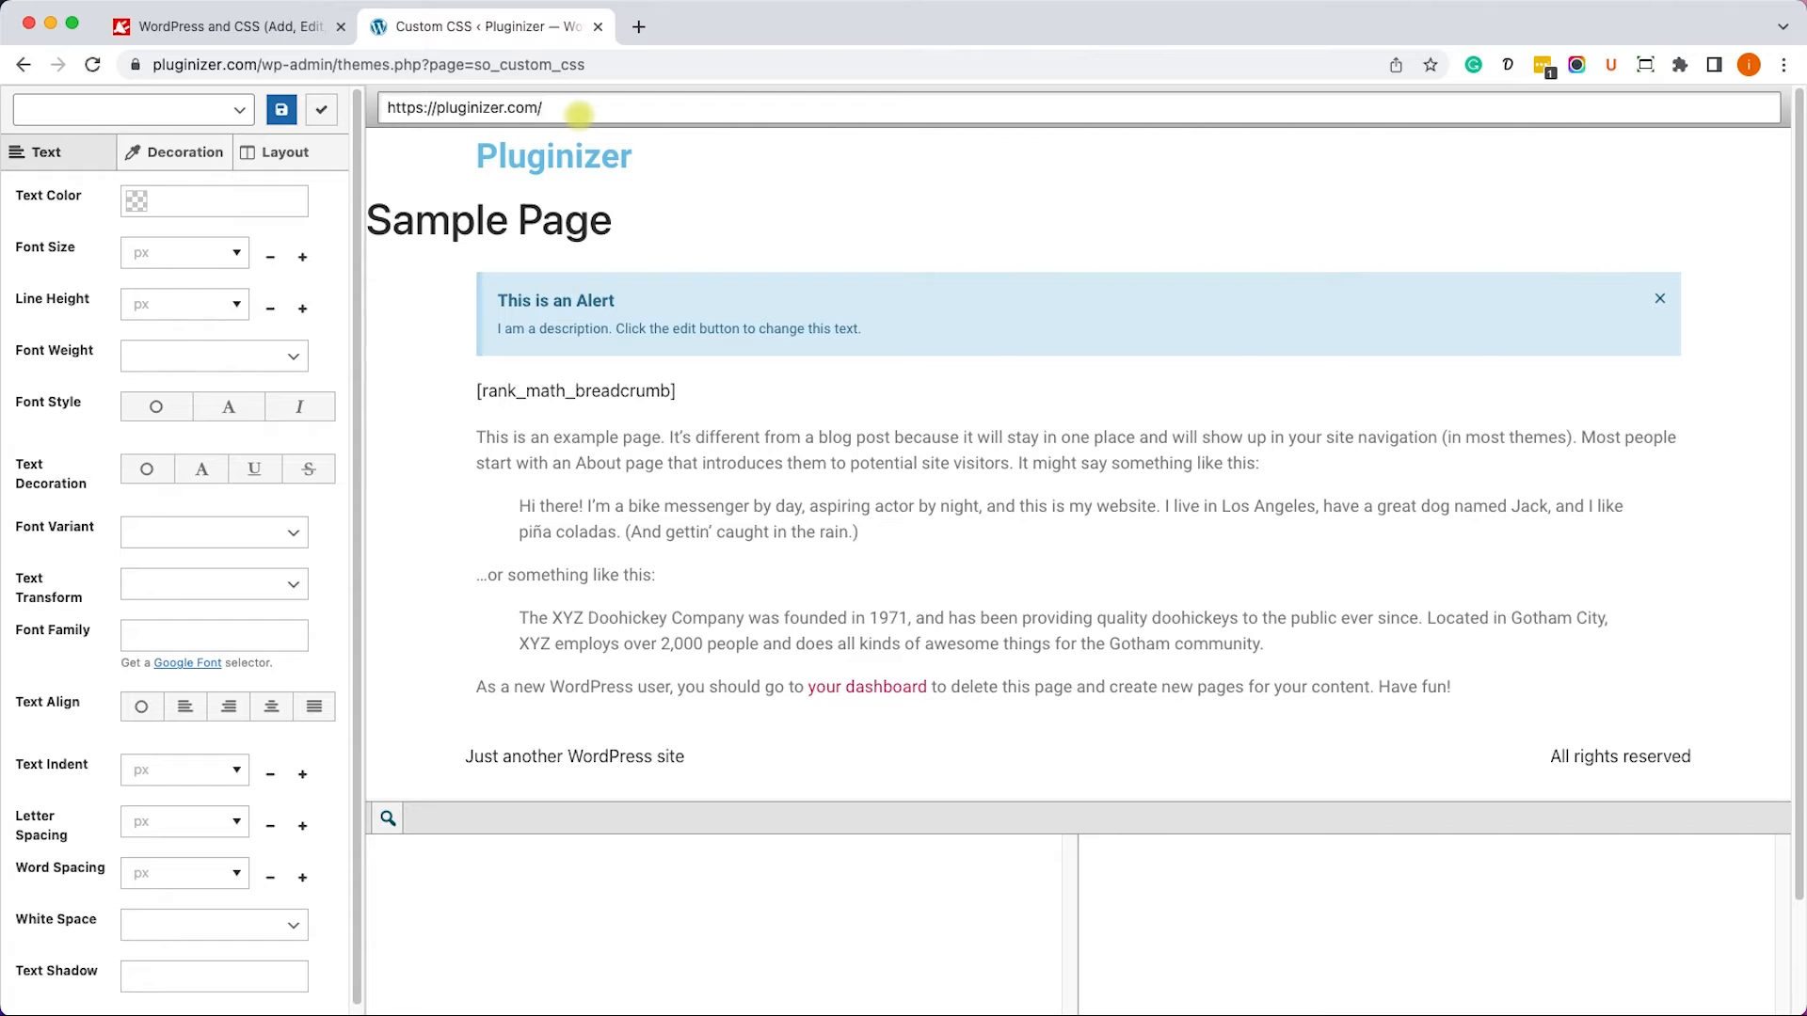
{"action": "key", "text": "Return"}
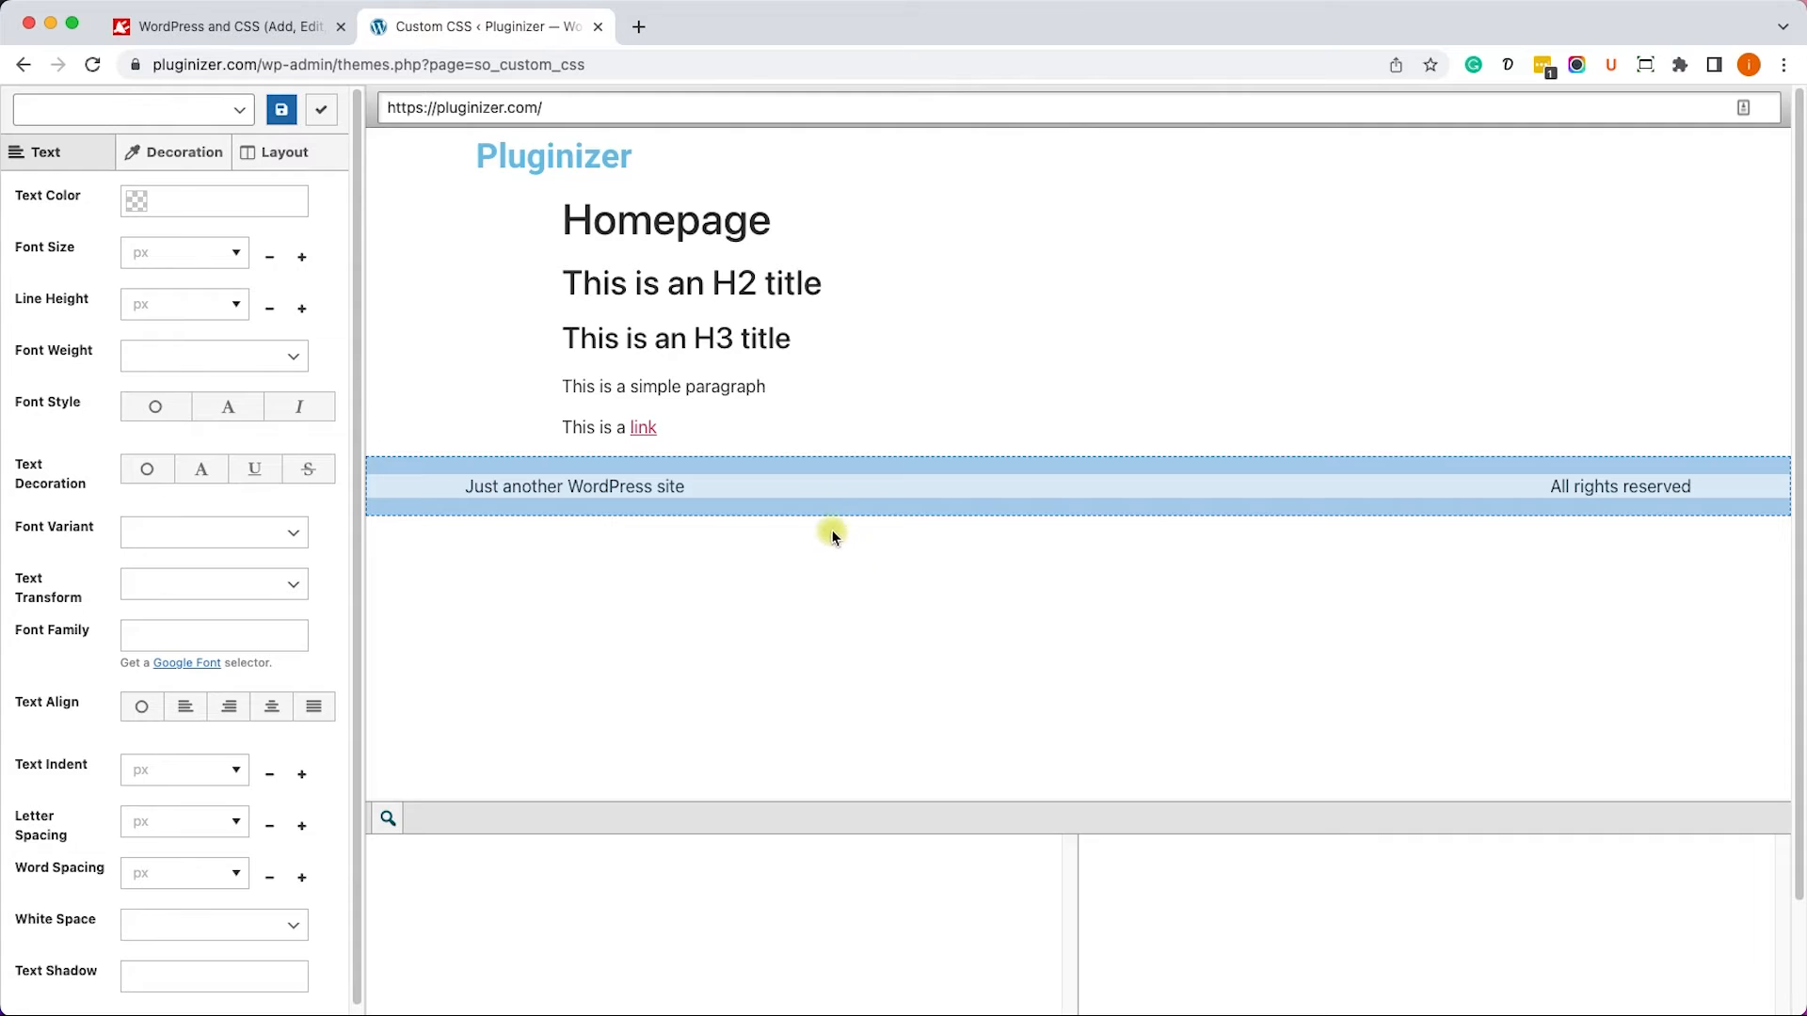
Inspect the H3 title's selector, then select the link in the homepage preview and target it with the .page-content a selector.
{"action": "left_click", "coordinate": [815, 343]}
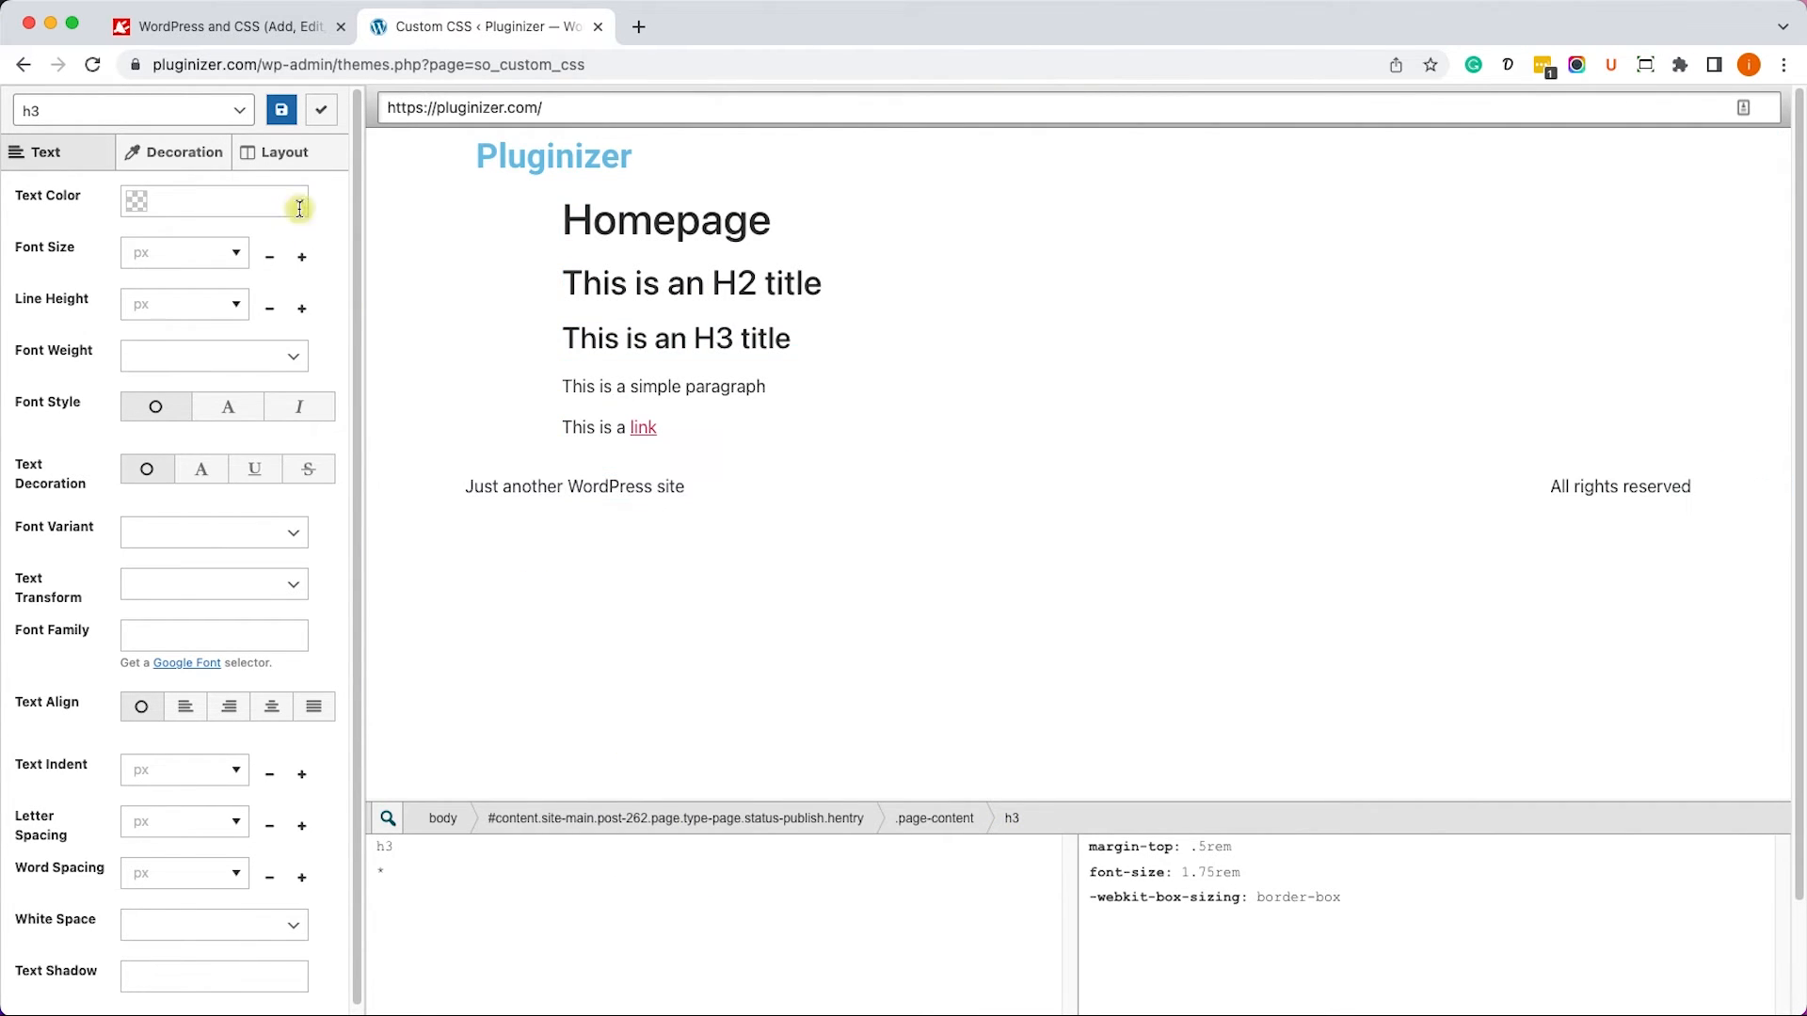
{"action": "left_click", "coordinate": [235, 110]}
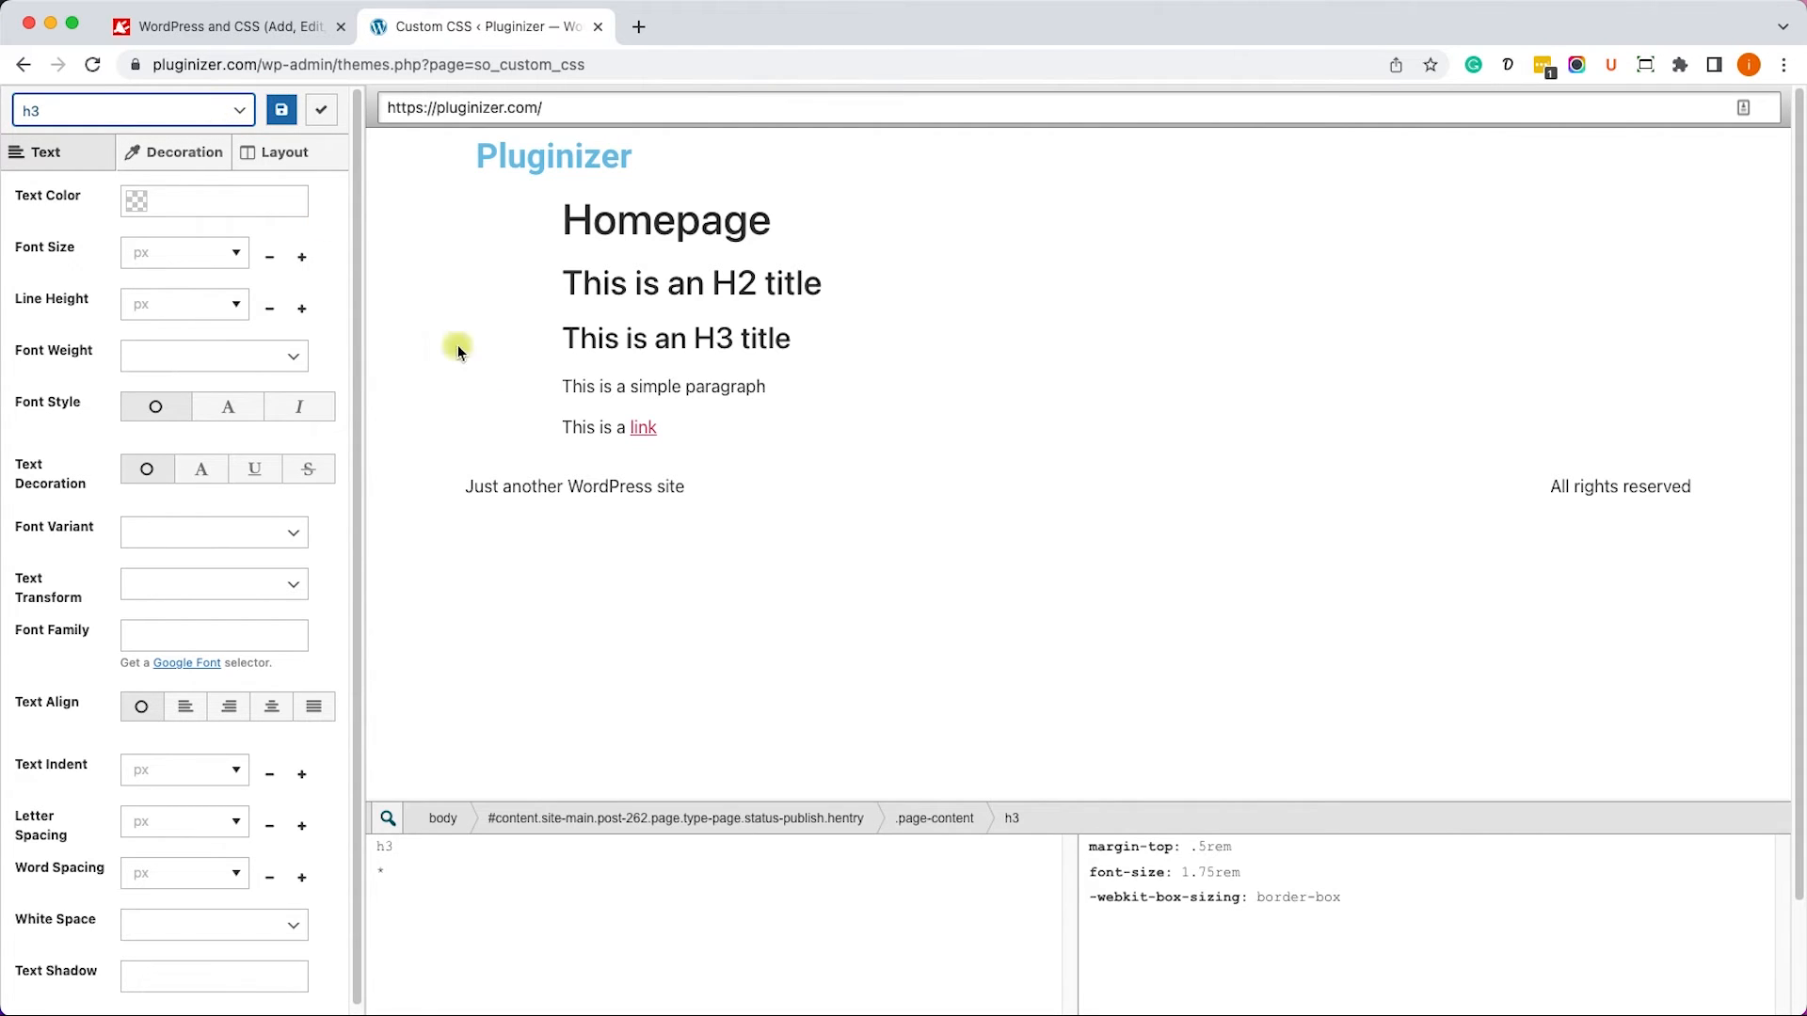
{"action": "left_click_drag", "start_coordinate": [639, 431], "coordinate": [656, 429]}
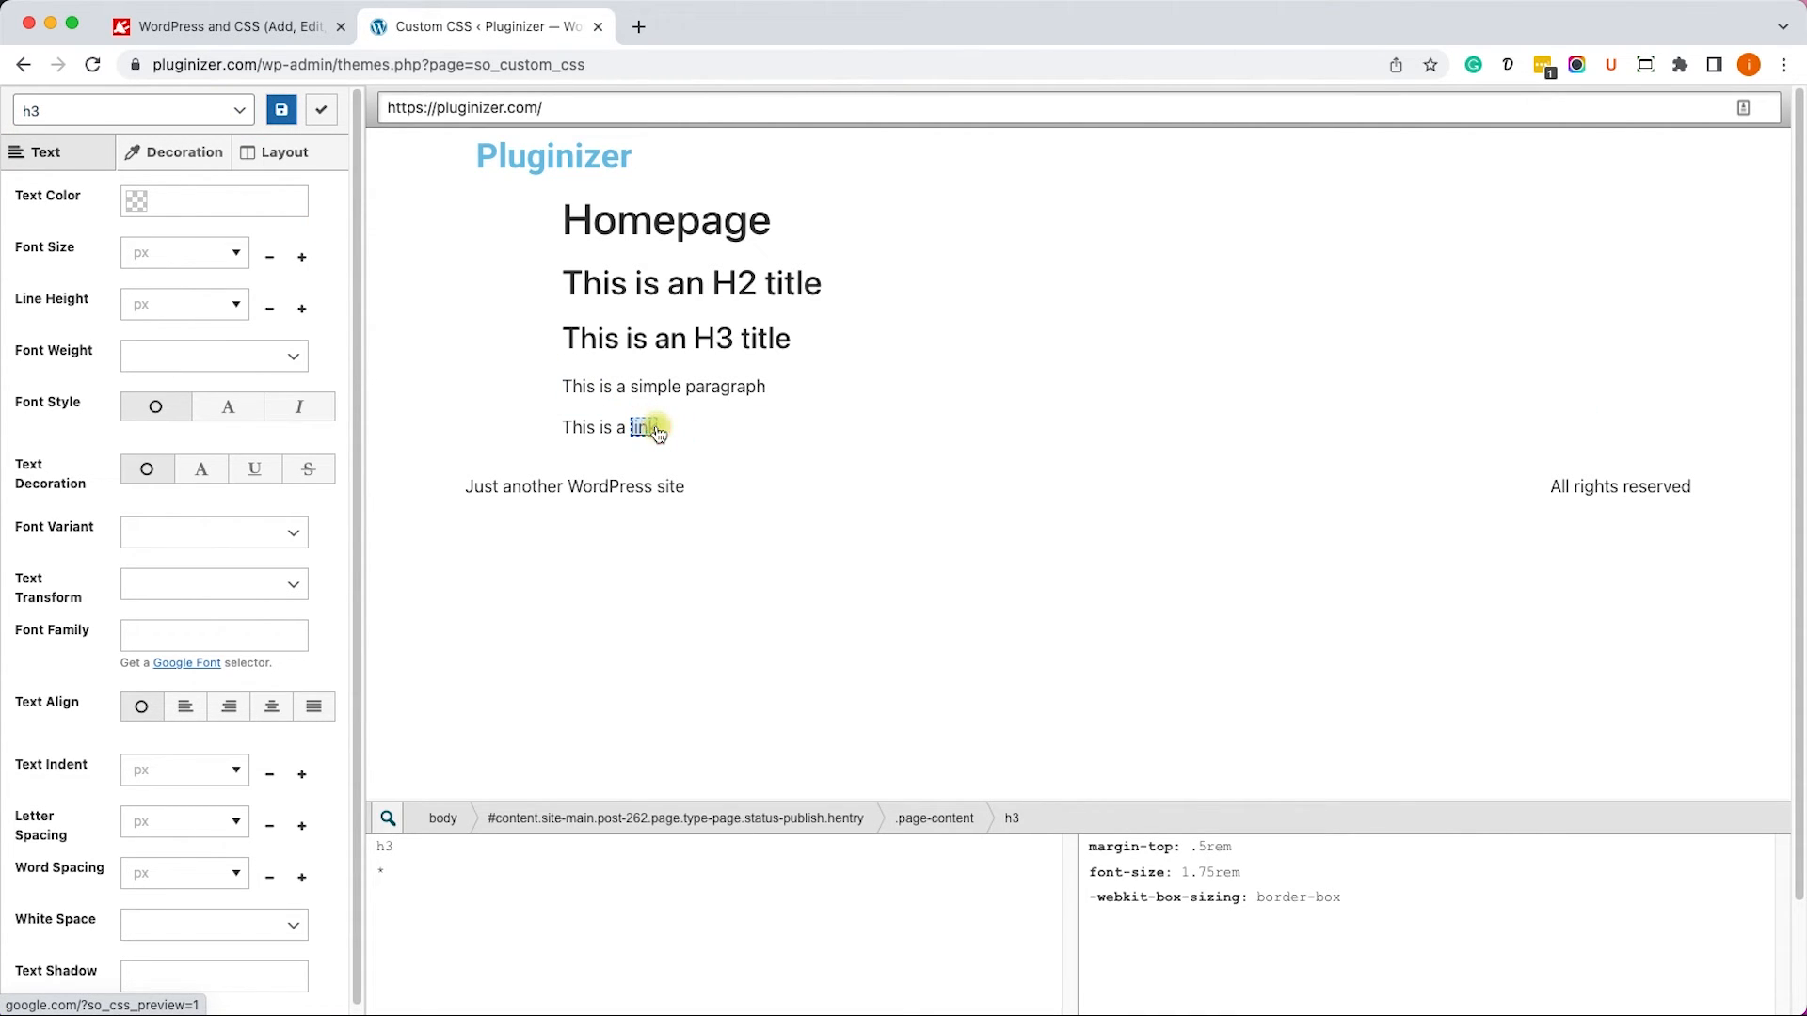
{"action": "left_click", "coordinate": [656, 430]}
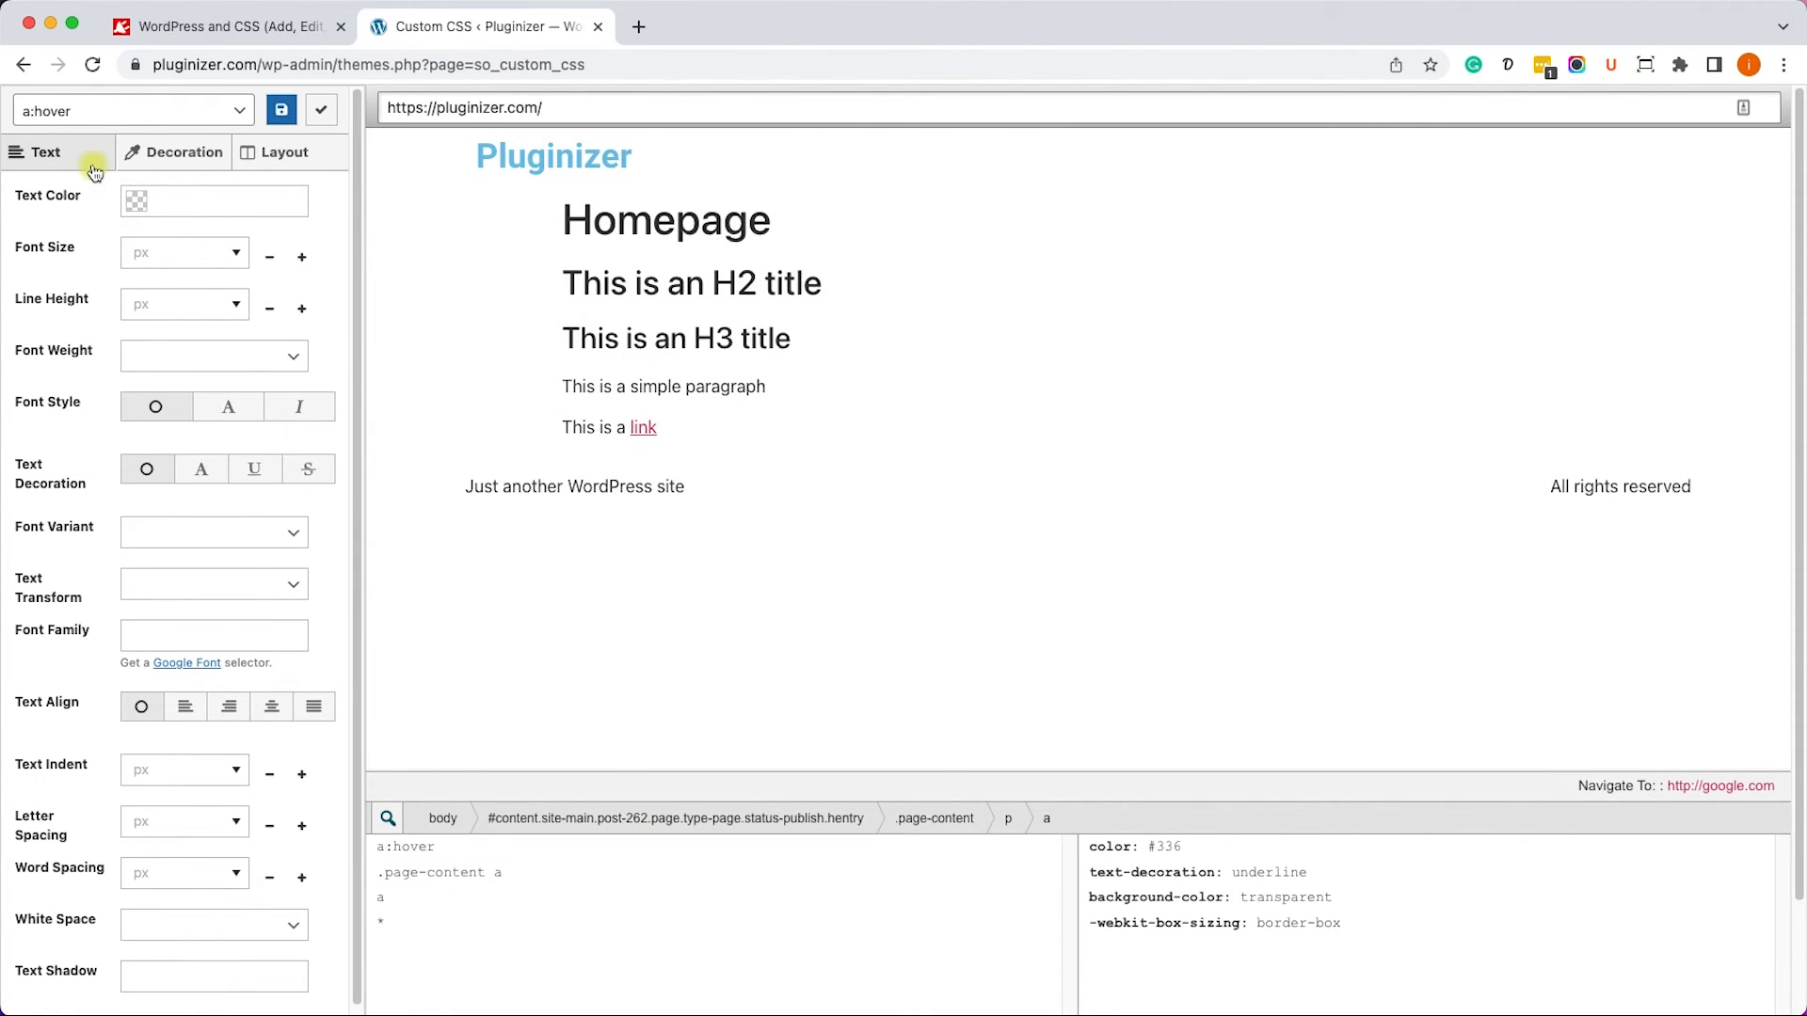
{"action": "left_click", "coordinate": [62, 111]}
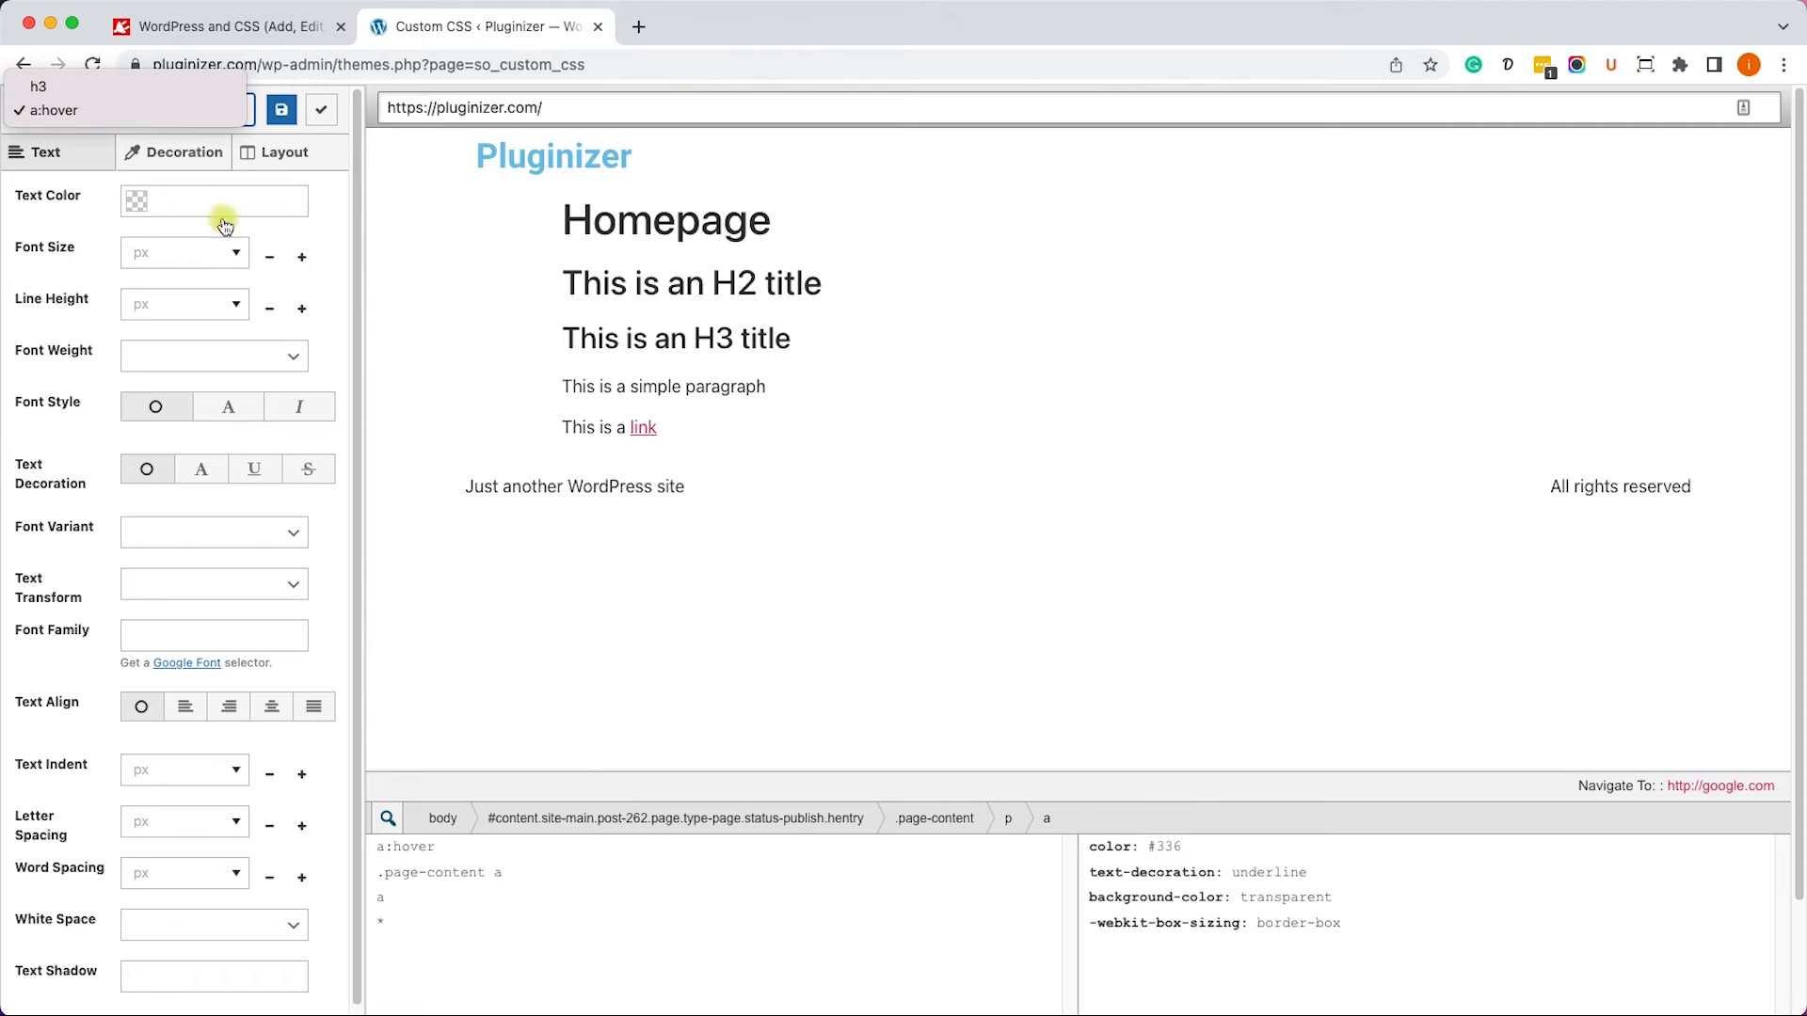
{"action": "left_click", "coordinate": [489, 881]}
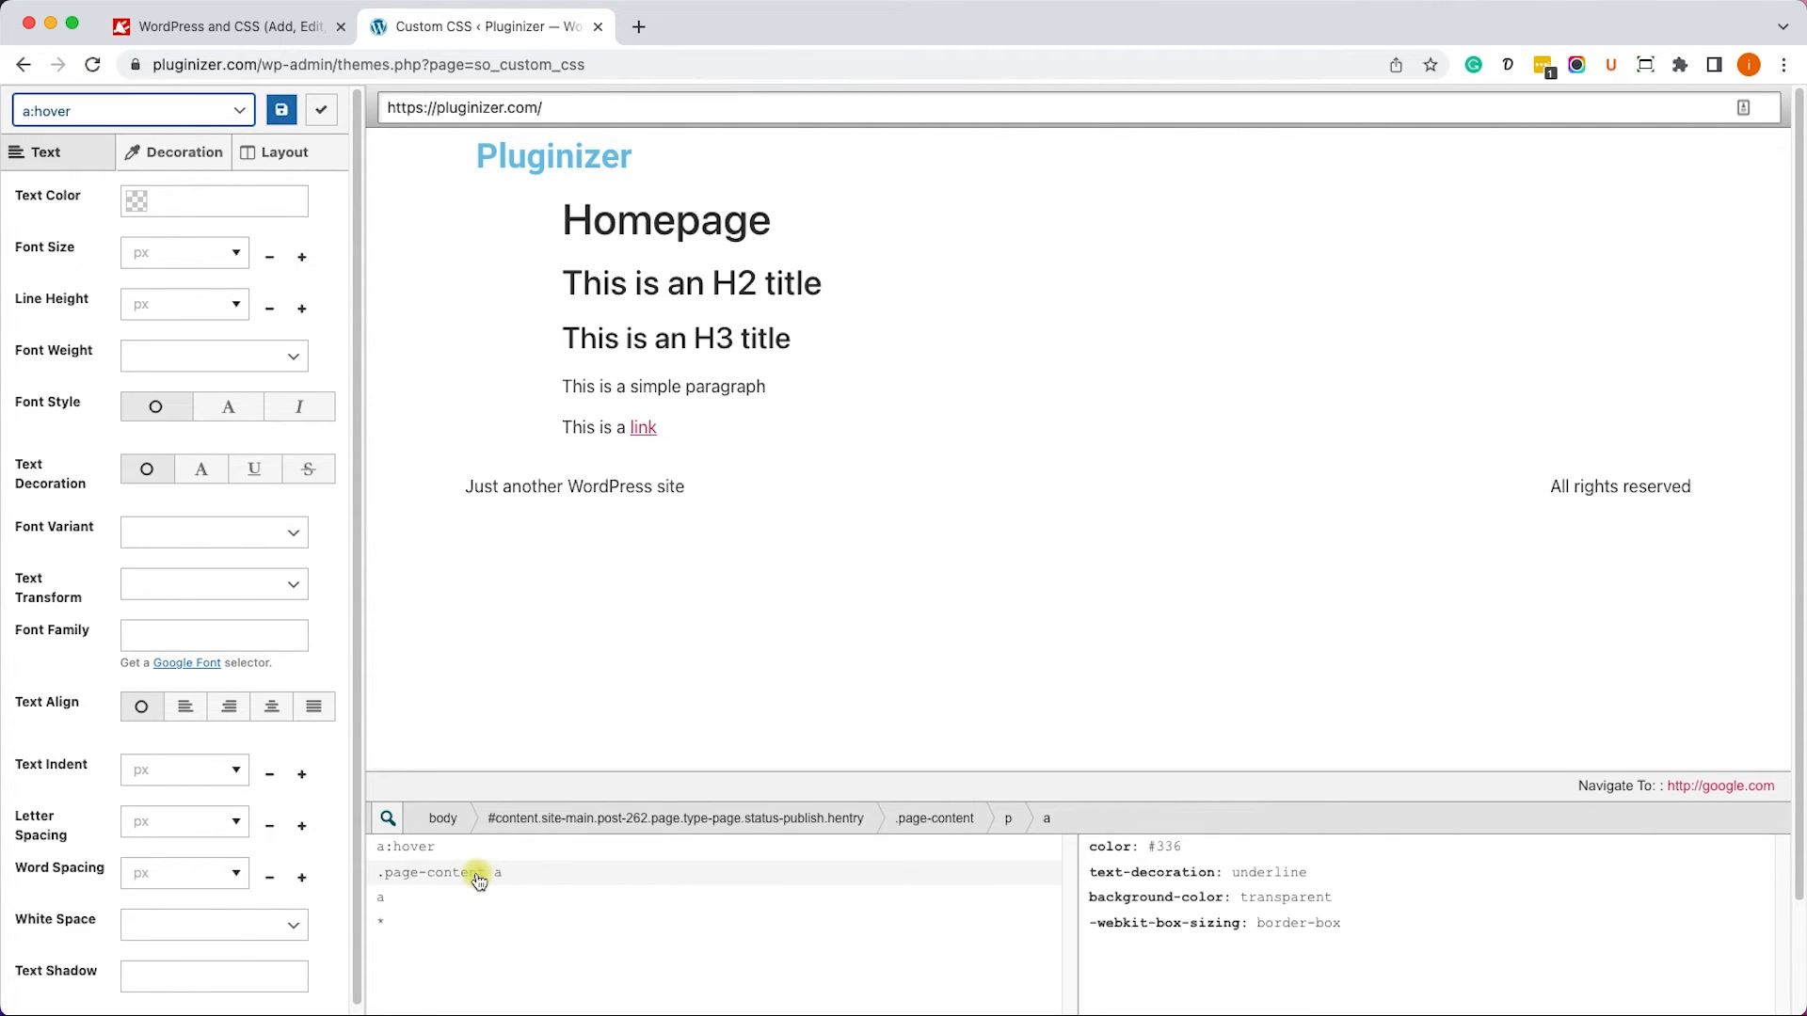
{"action": "left_click", "coordinate": [480, 881]}
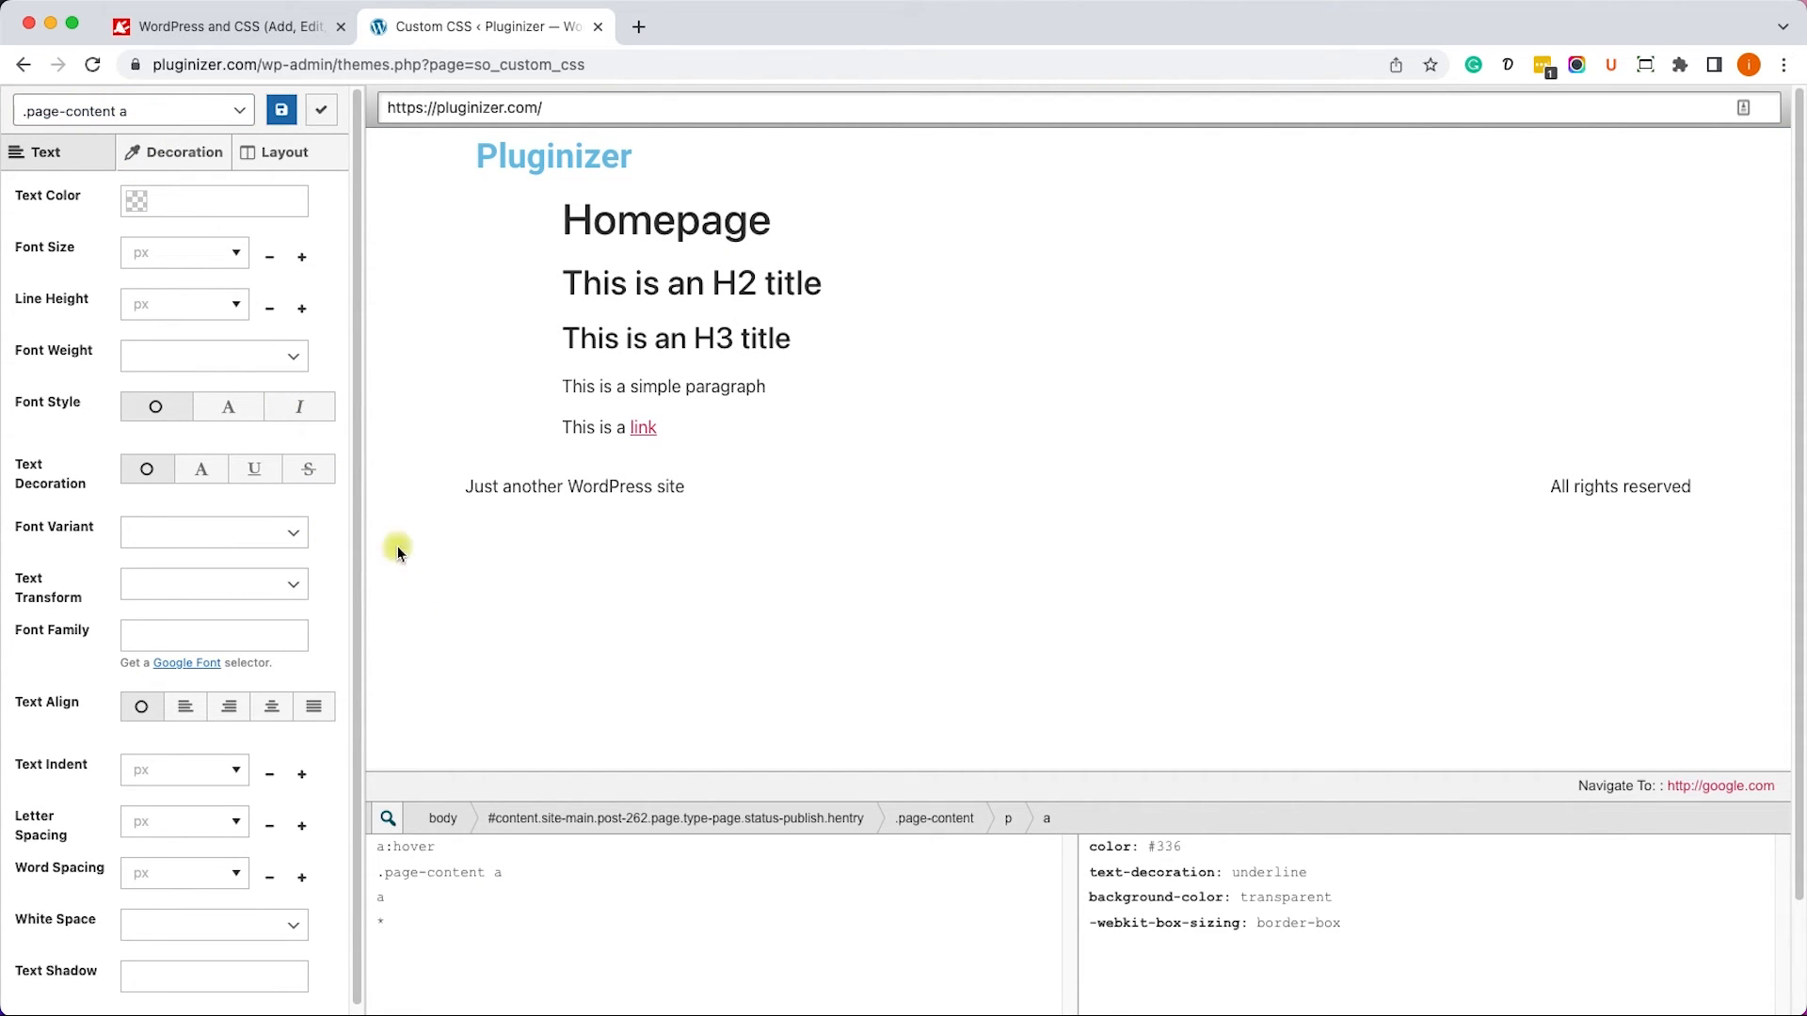
Set the text color of .page-content a to green #16bd0a and its font size to 36 px.
{"action": "left_click", "coordinate": [139, 204]}
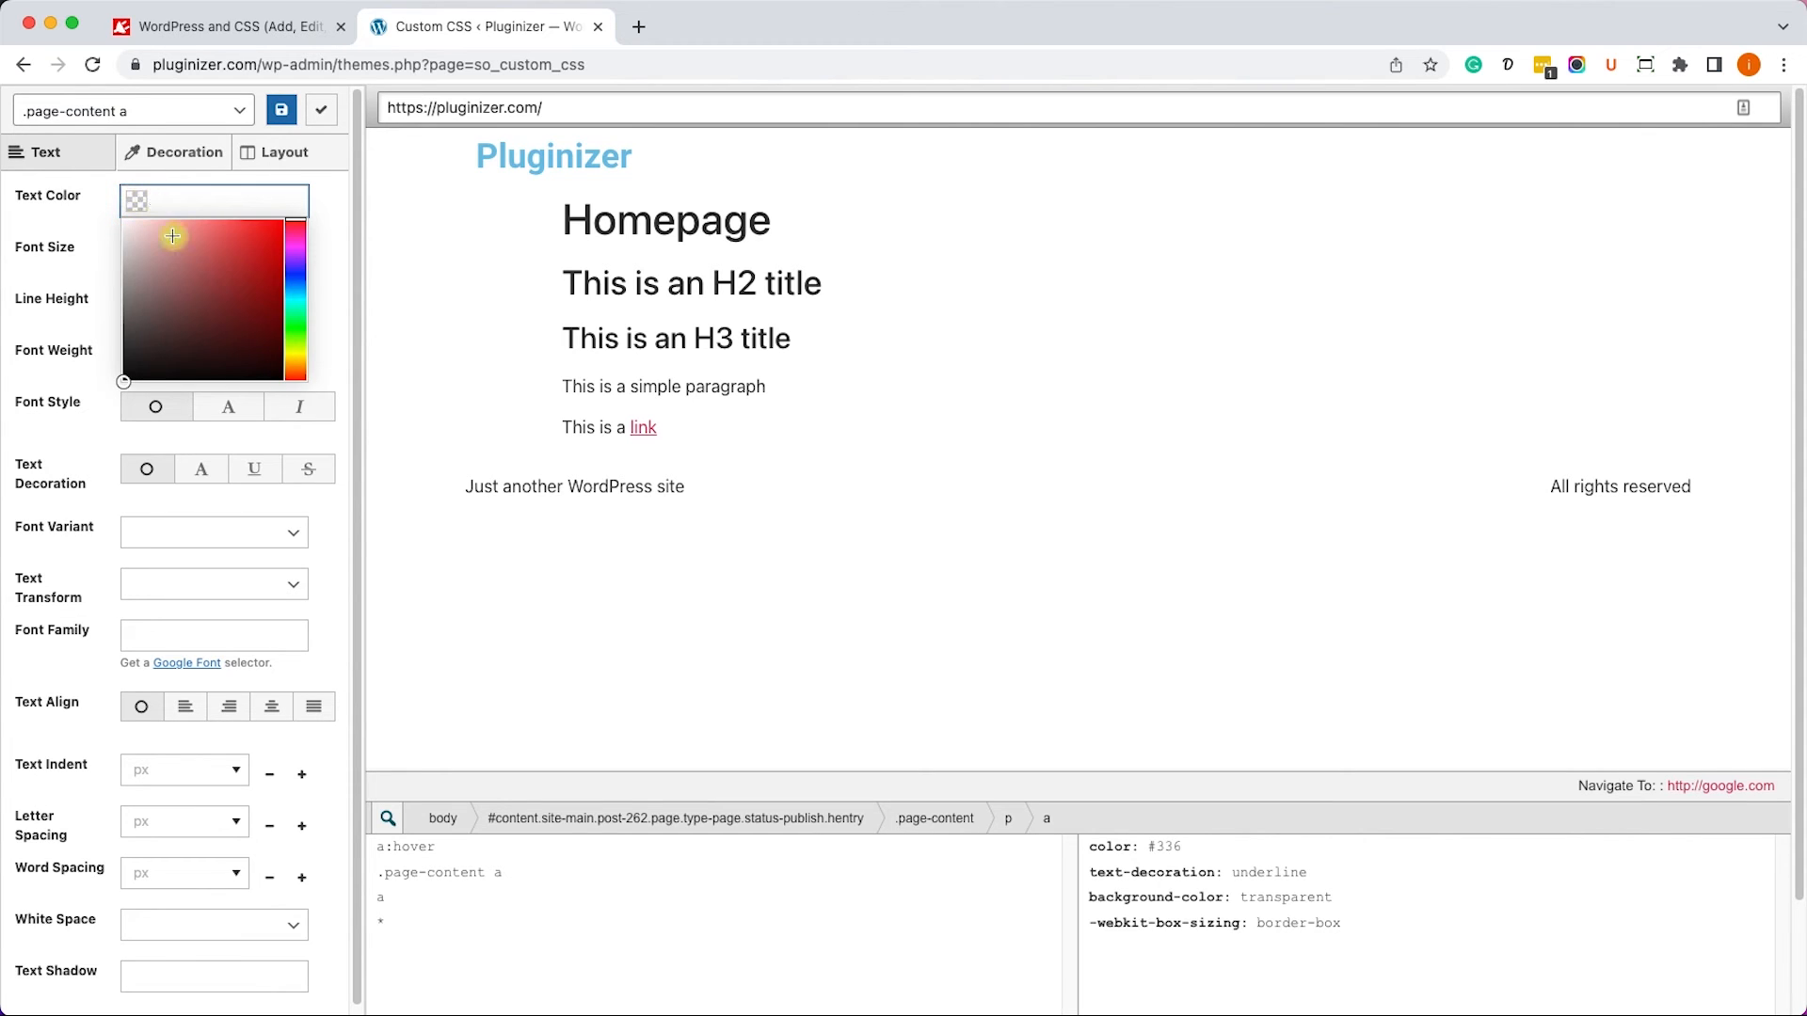
{"action": "left_click", "coordinate": [295, 330]}
{"action": "left_click", "coordinate": [273, 263]}
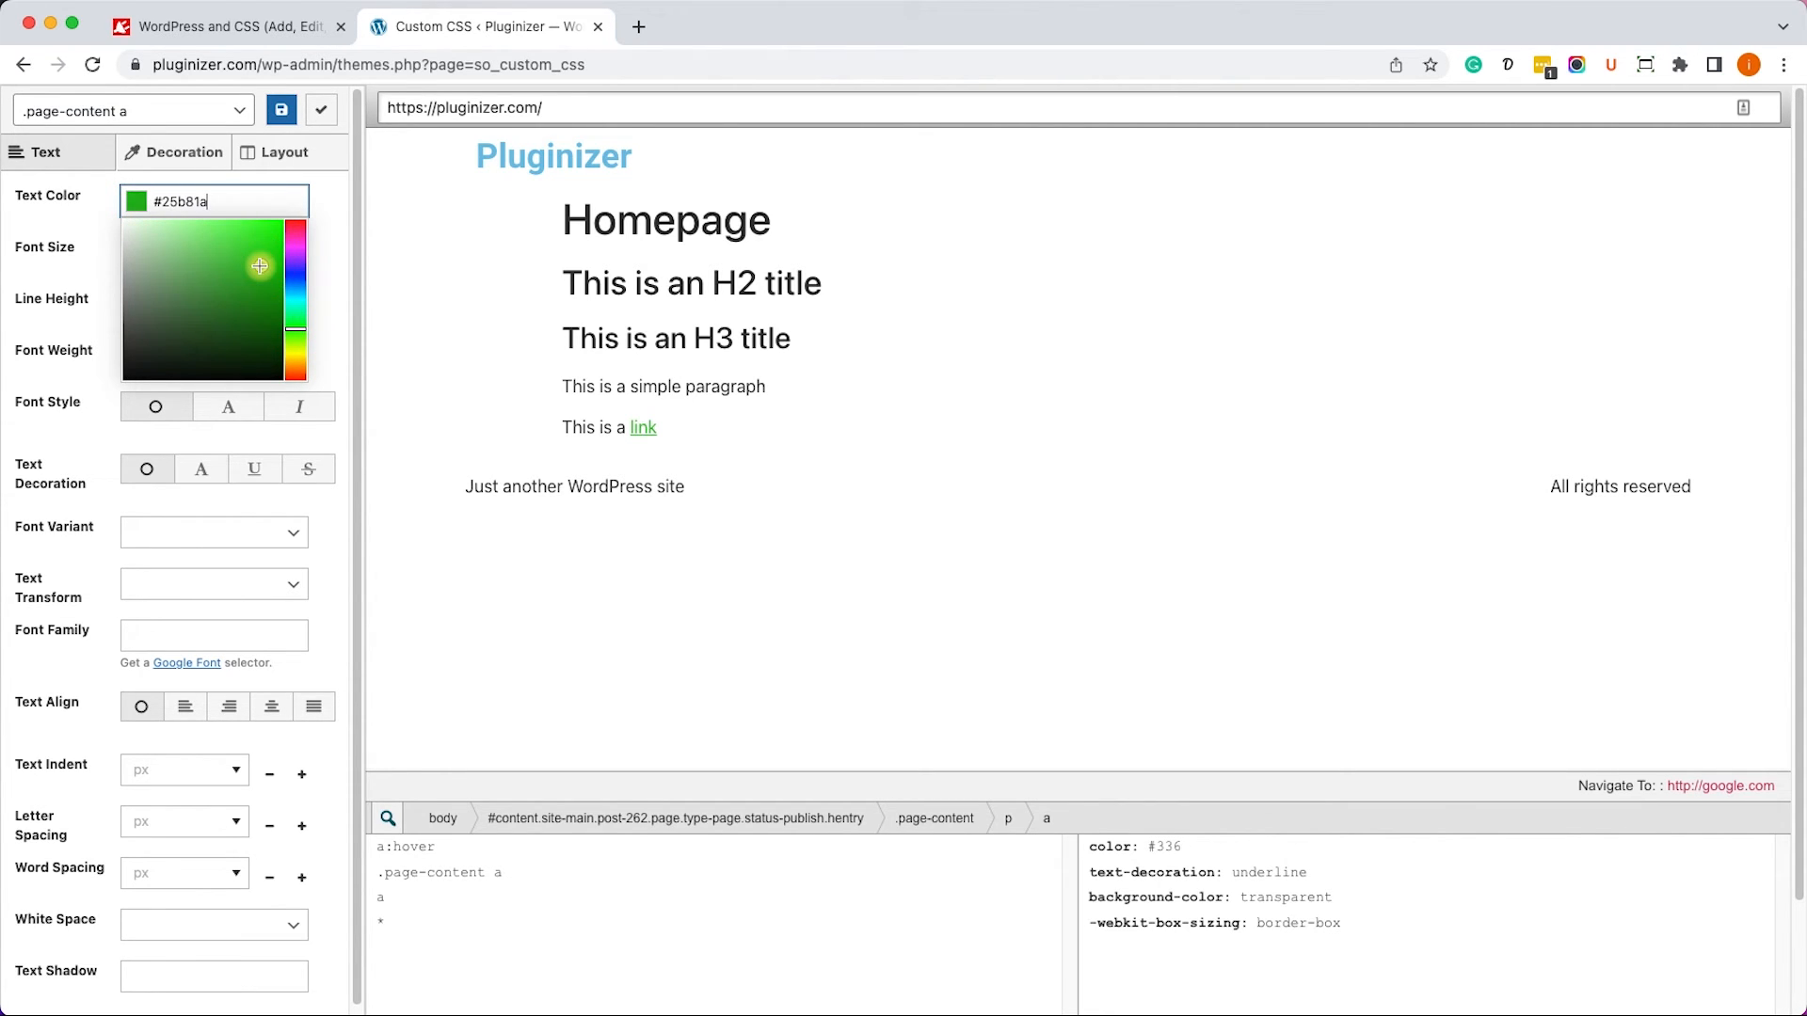
{"action": "left_click", "coordinate": [161, 432]}
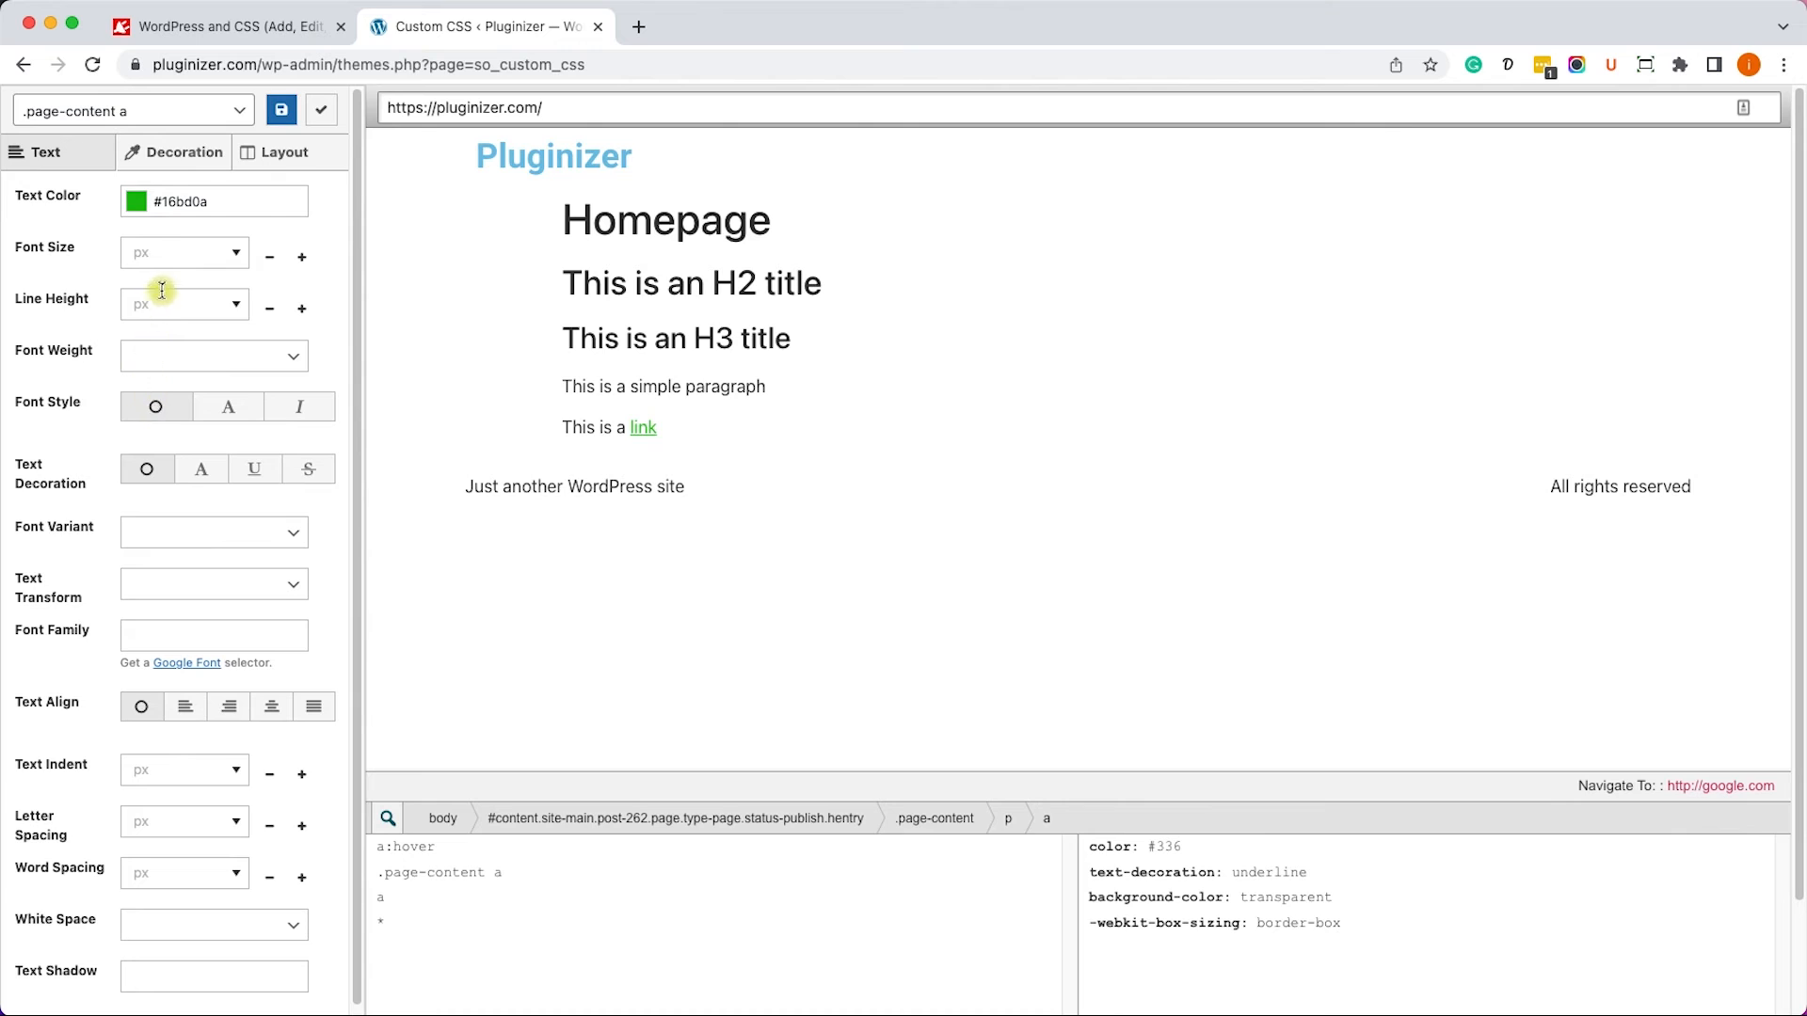
{"action": "left_click", "coordinate": [303, 258]}
{"action": "left_click_drag", "start_coordinate": [306, 264], "coordinate": [306, 264]}
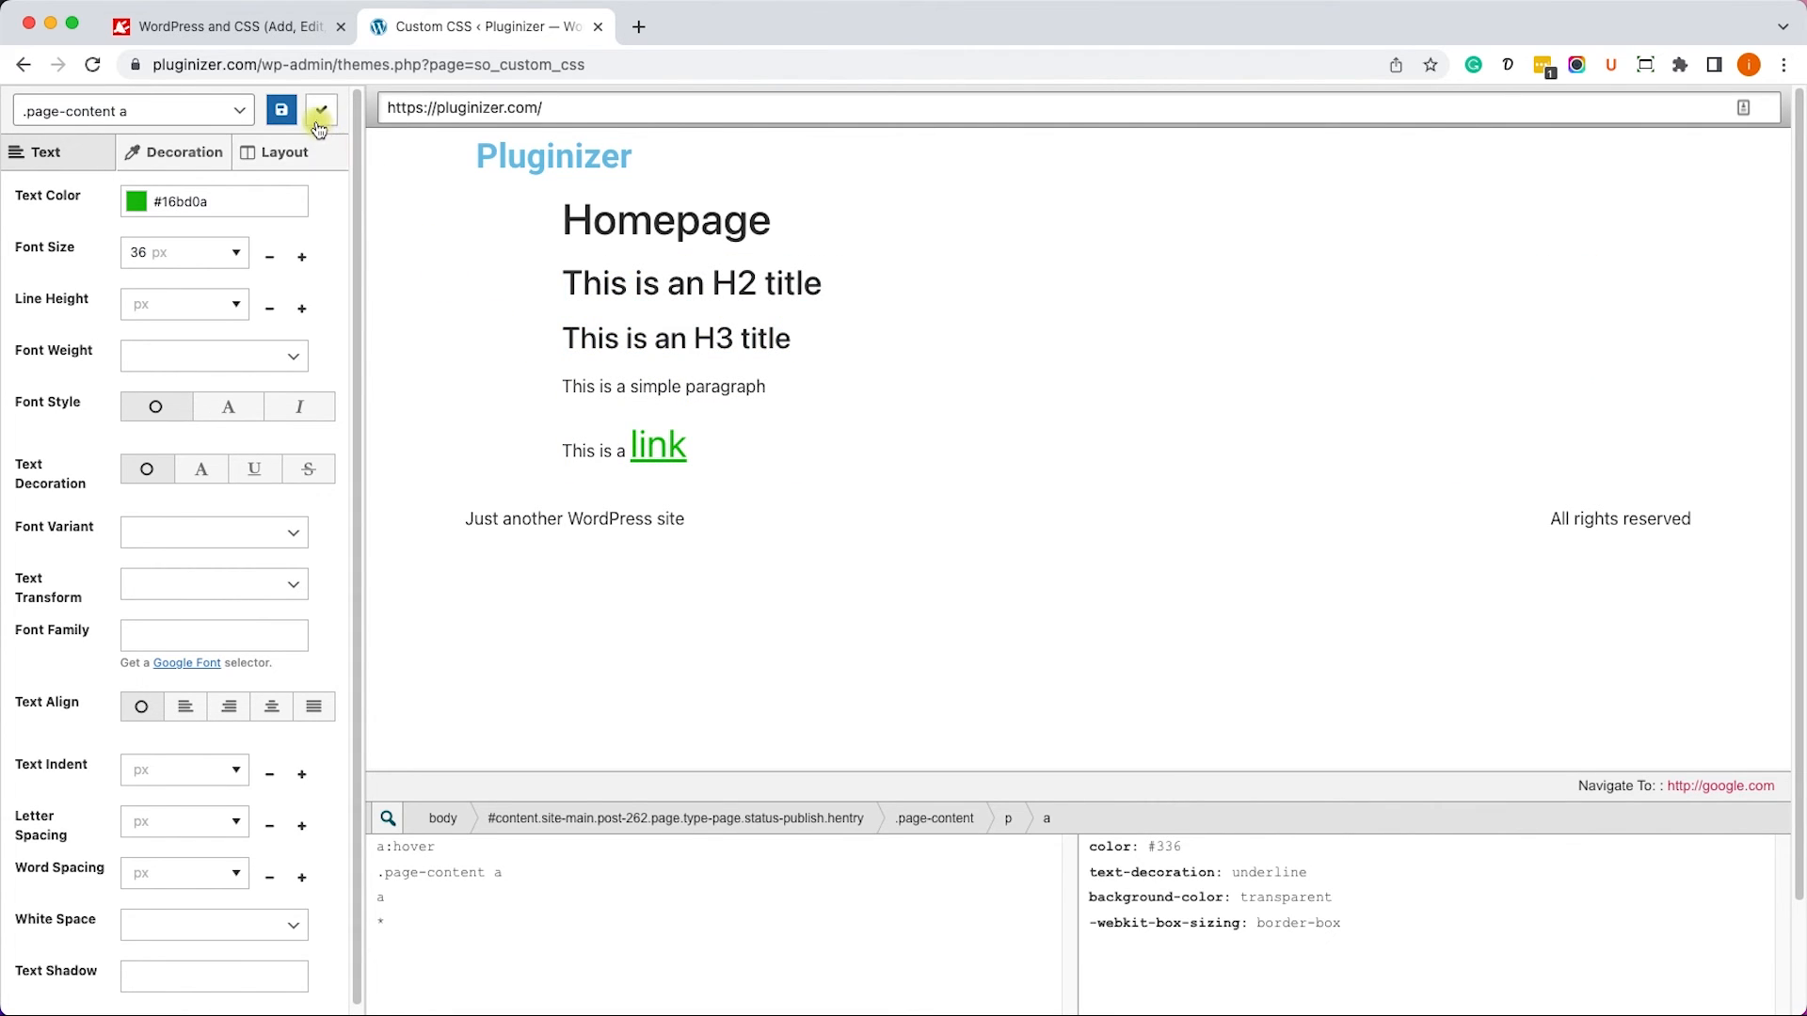
Apply the visual edits to return to the SiteOrigin CSS code editor and save the CSS.
{"action": "left_click", "coordinate": [319, 110]}
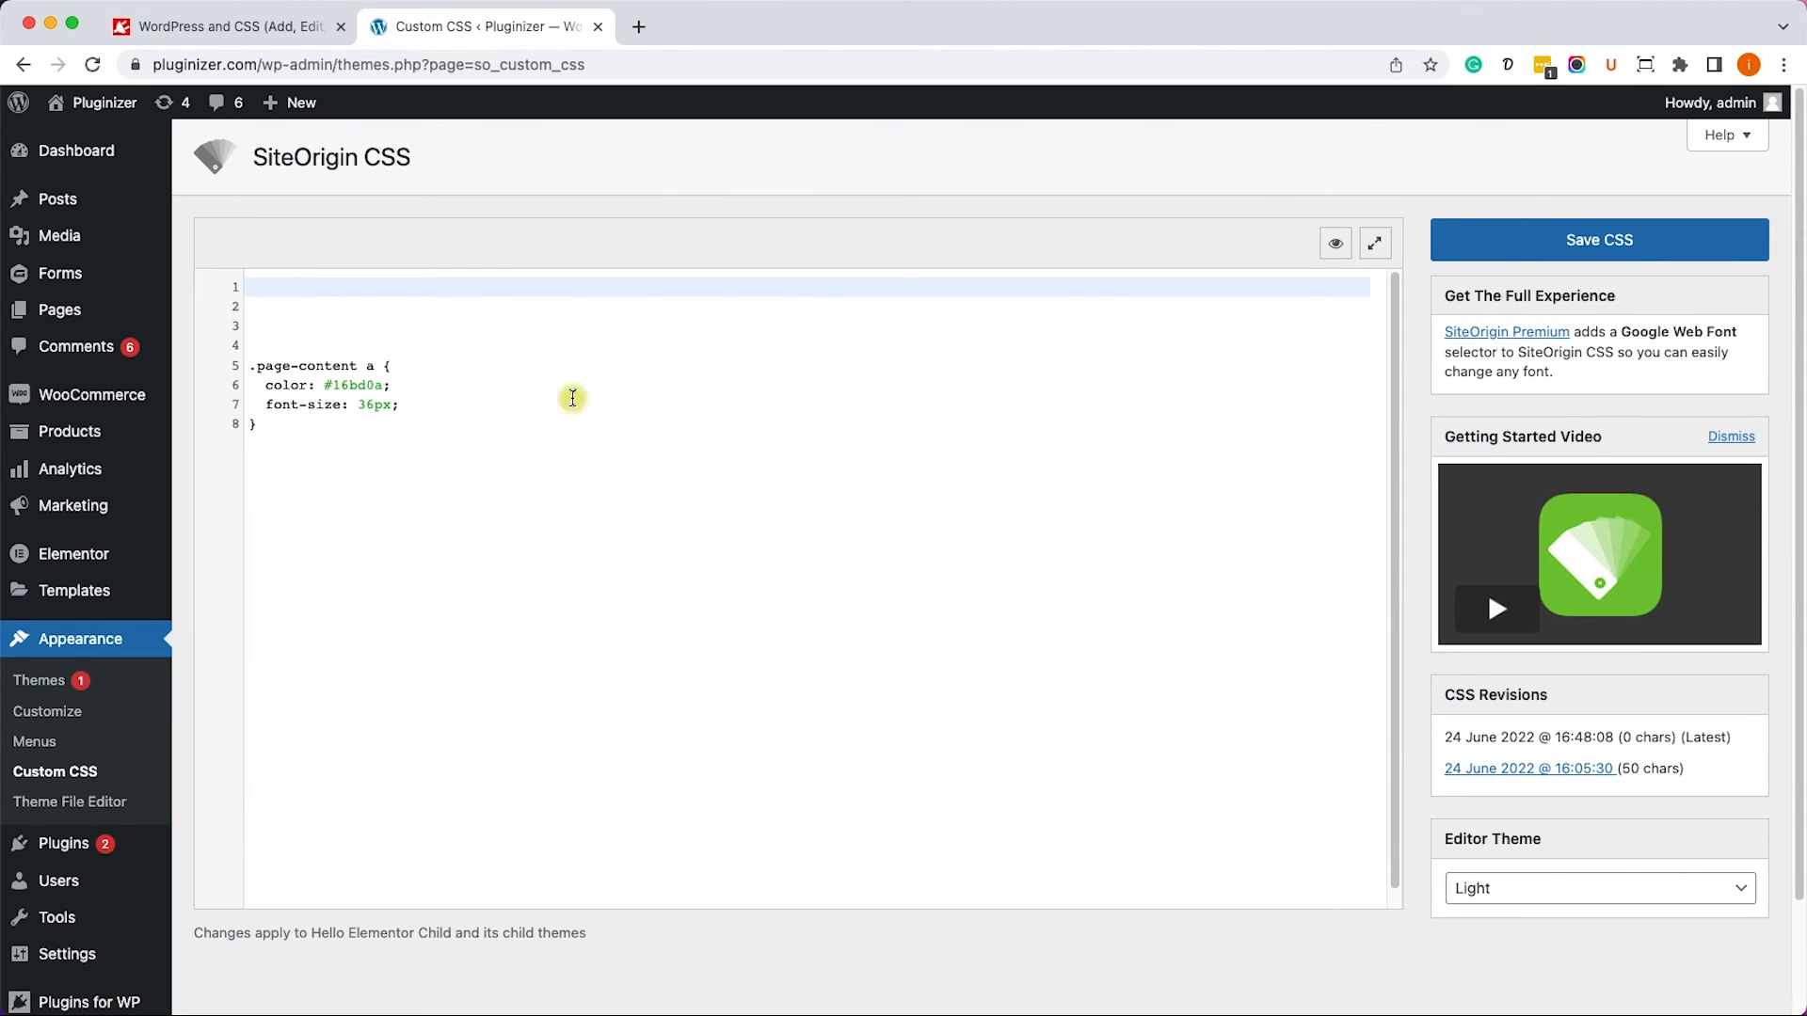
{"action": "left_click", "coordinate": [1642, 241]}
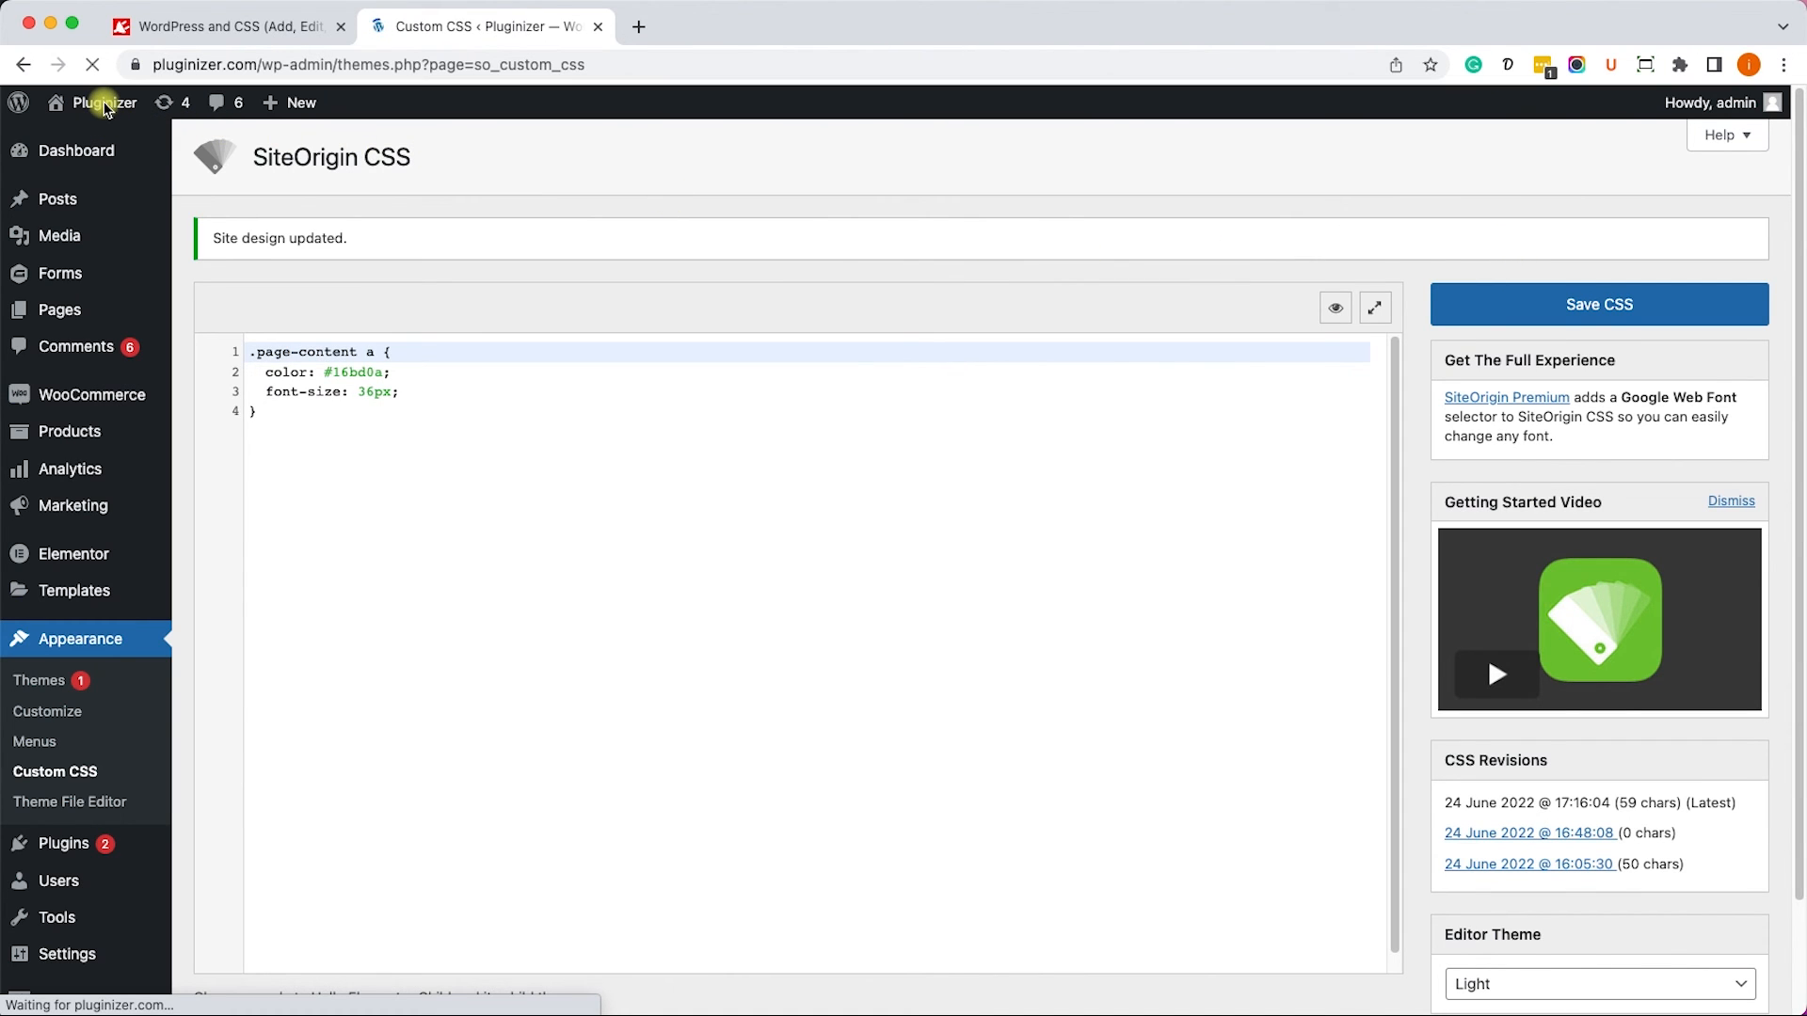
{"action": "mouse_move", "coordinate": [102, 111]}
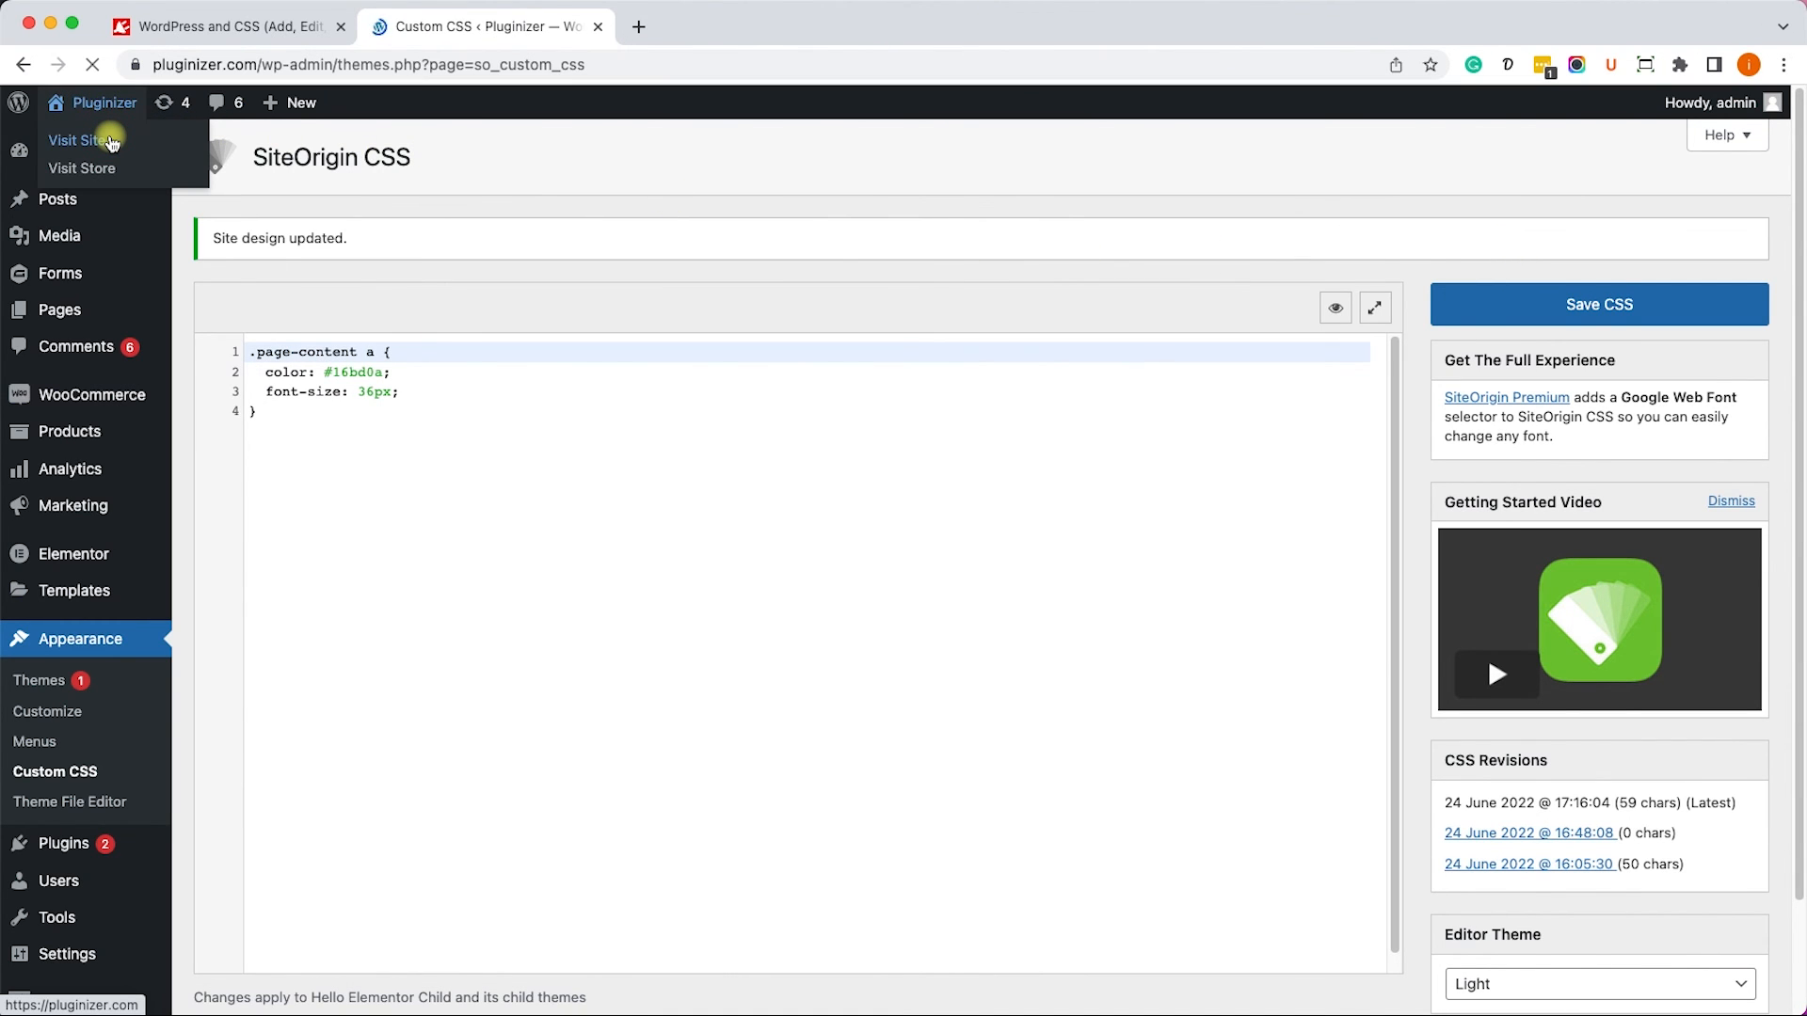